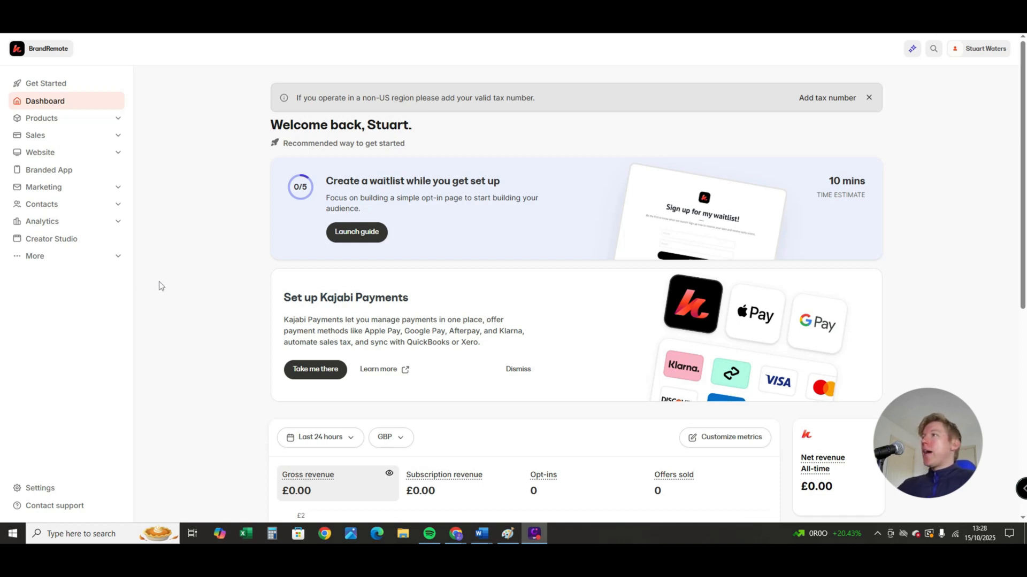
- Start a new email campaign of the Email Broadcast type from the marketing Email Campaigns page
left_click(63, 191)
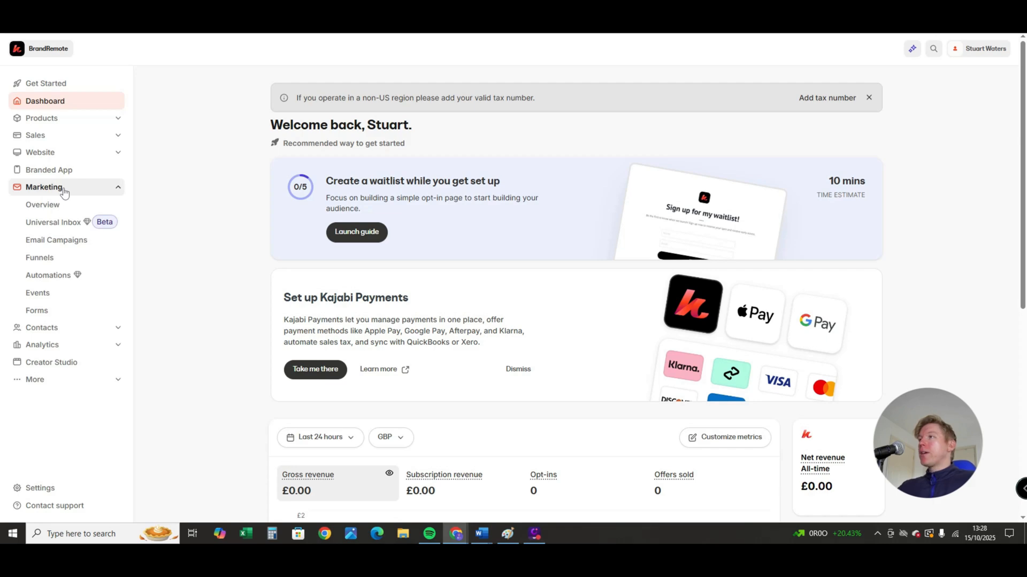
left_click(57, 245)
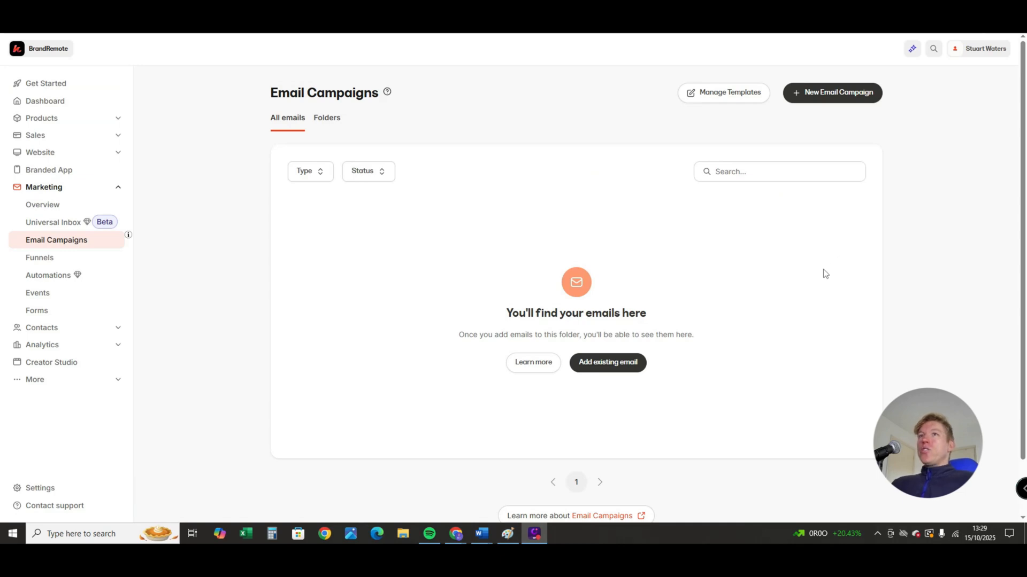
left_click(797, 95)
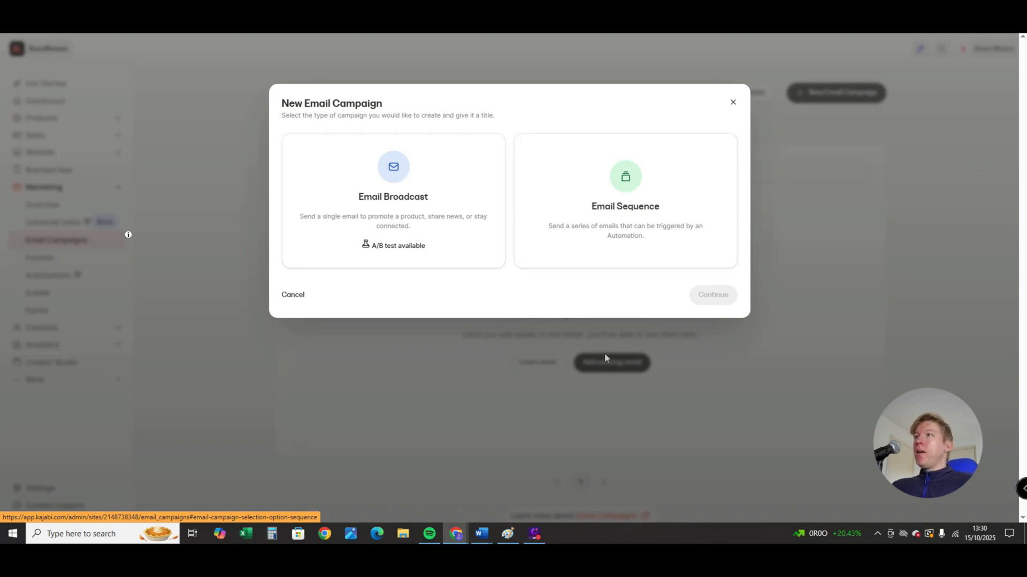
left_click(406, 204)
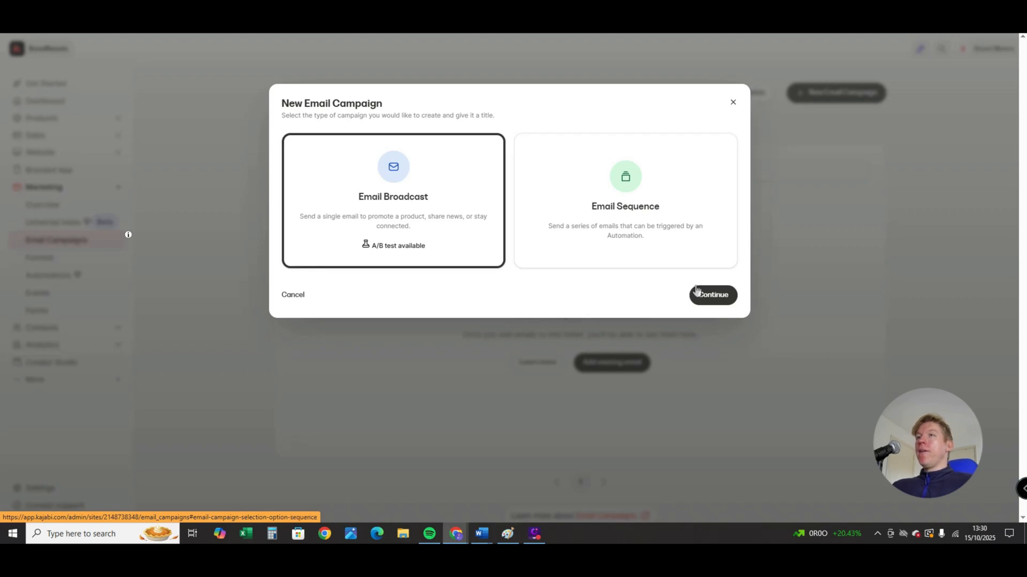
left_click(721, 294)
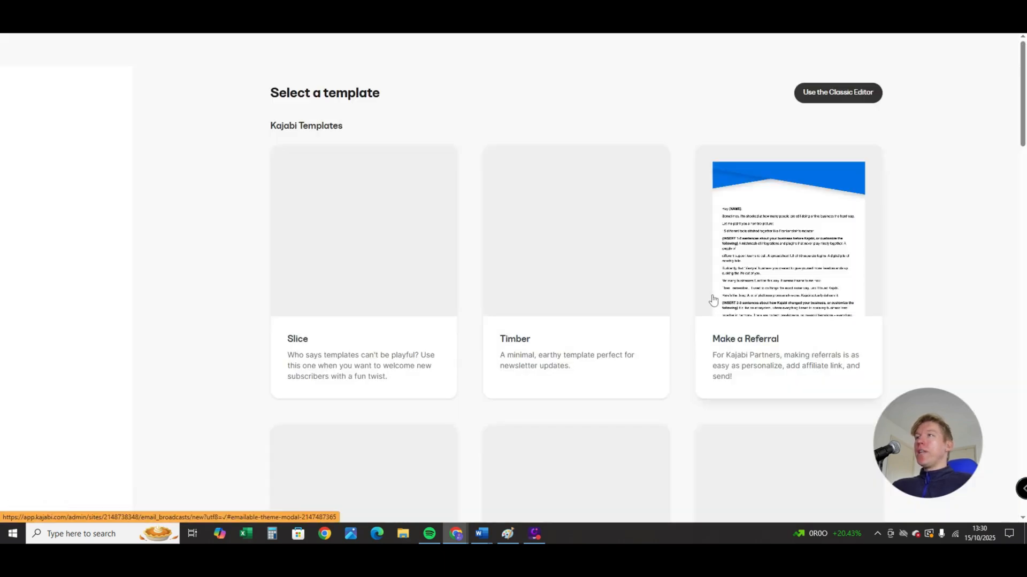
- Browse the Kajabi email templates to compare the available designs for the broadcast
scroll(702, 303, "down", 1)
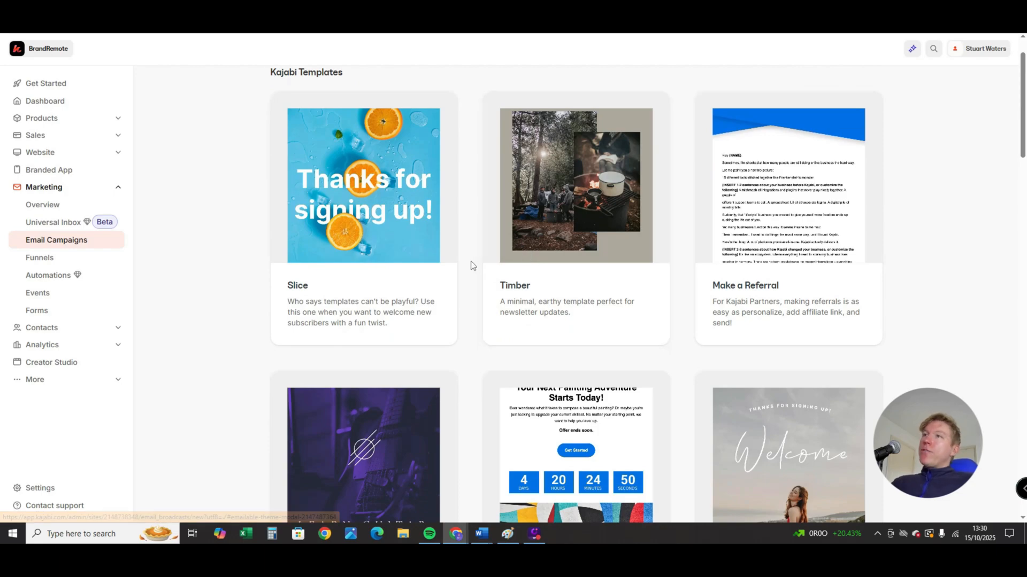
scroll(470, 260, "down", 1)
scroll(458, 260, "down", 3)
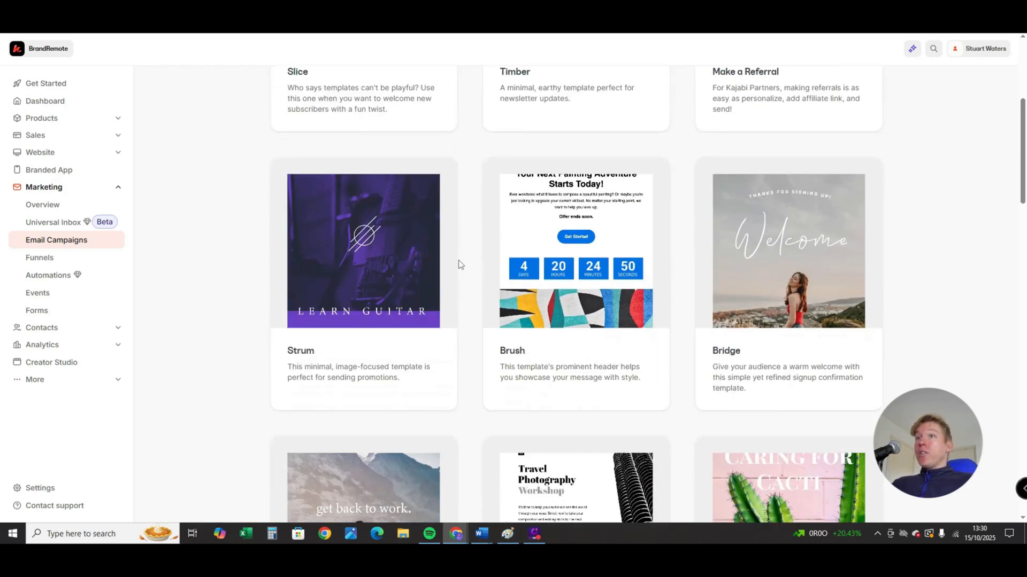
scroll(458, 260, "down", 7)
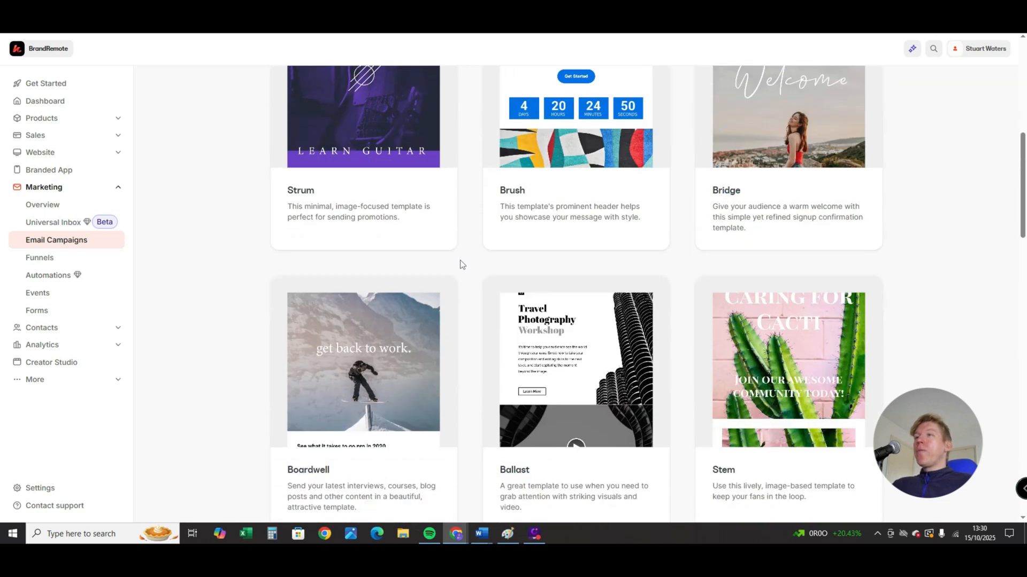
scroll(453, 259, "down", 8)
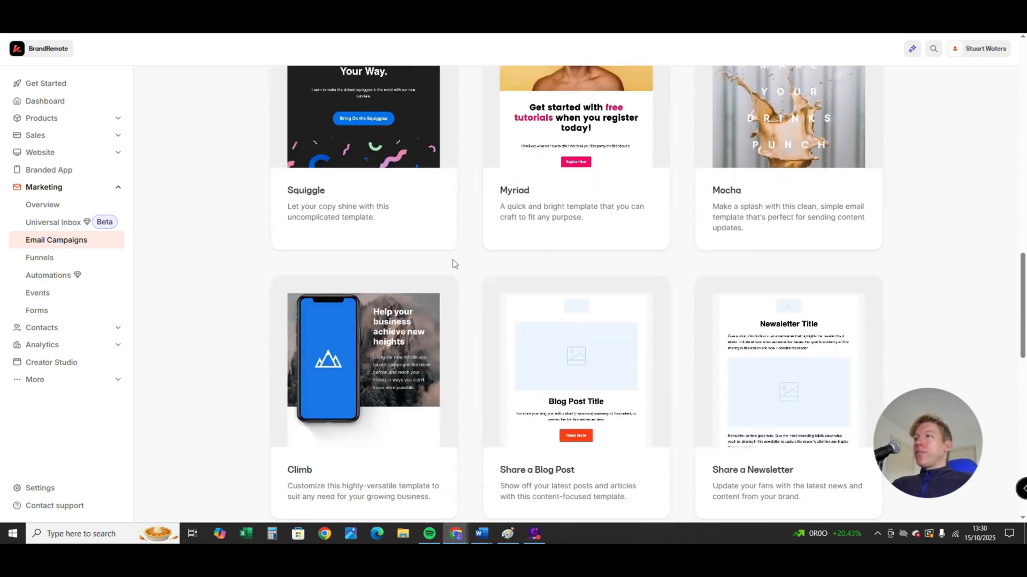
scroll(323, 306, "down", 4)
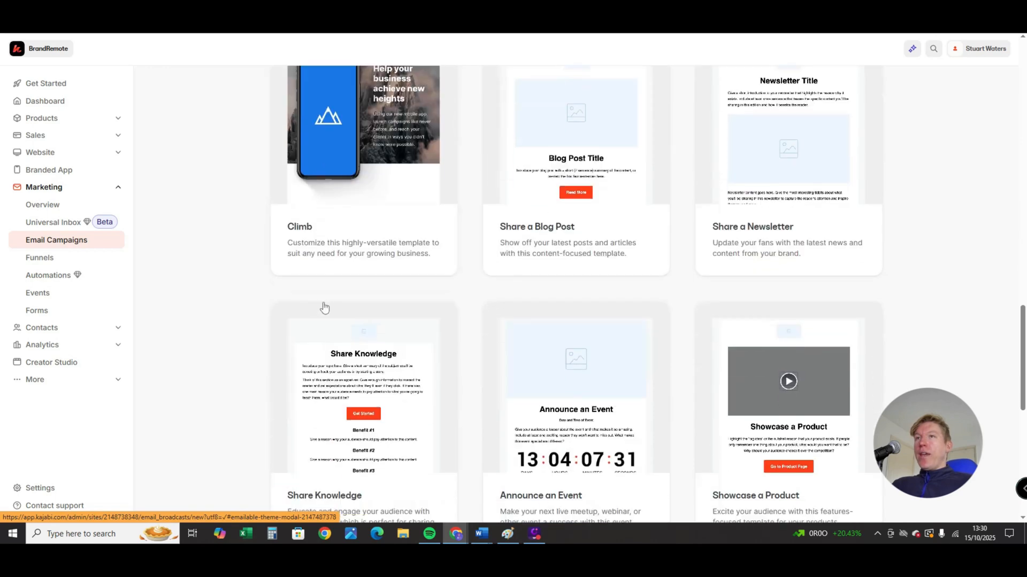
scroll(444, 371, "up", 3)
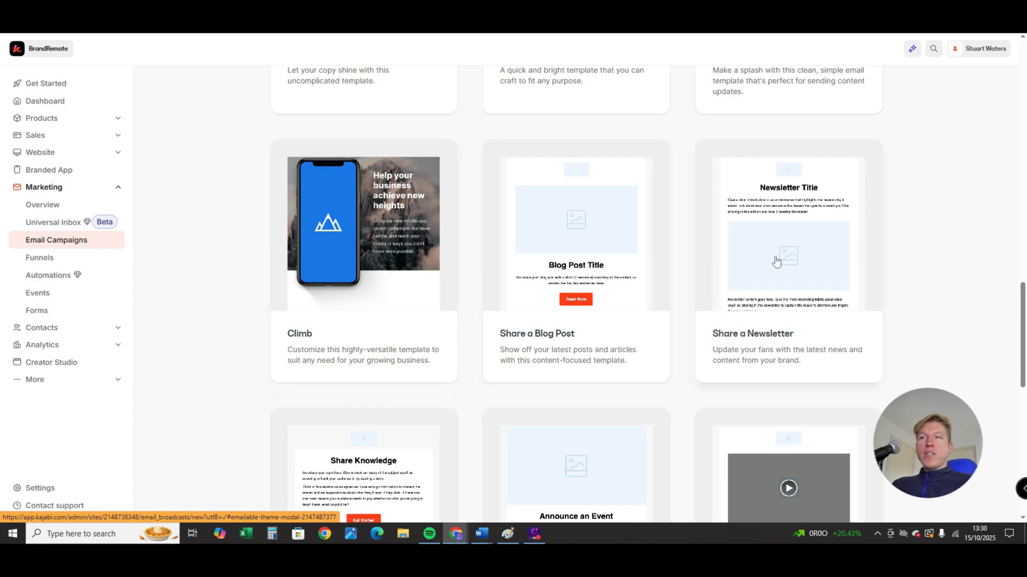
scroll(775, 262, "down", 2)
scroll(762, 246, "down", 3)
scroll(554, 360, "down", 3)
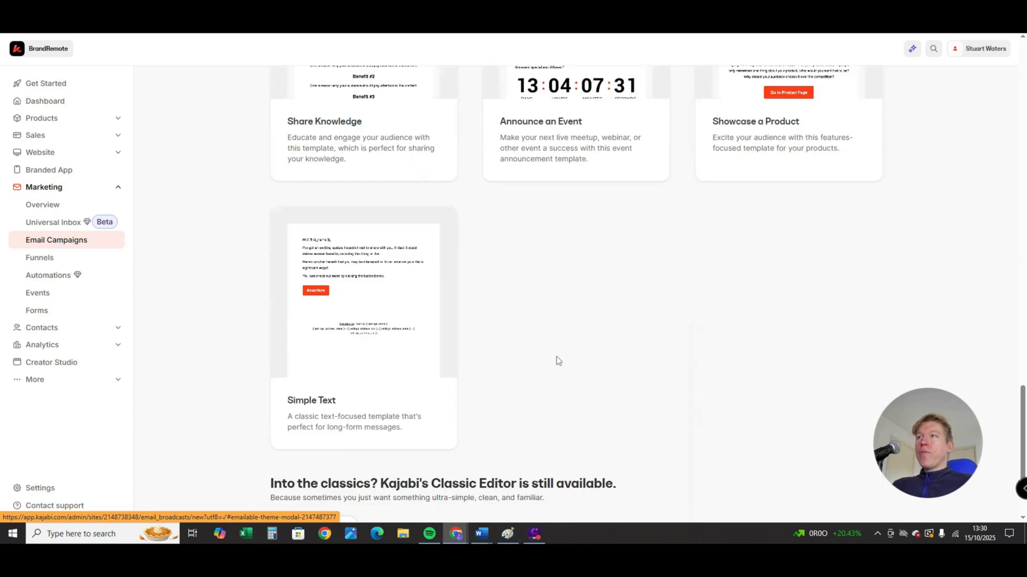
scroll(473, 431, "up", 15)
scroll(481, 424, "up", 5)
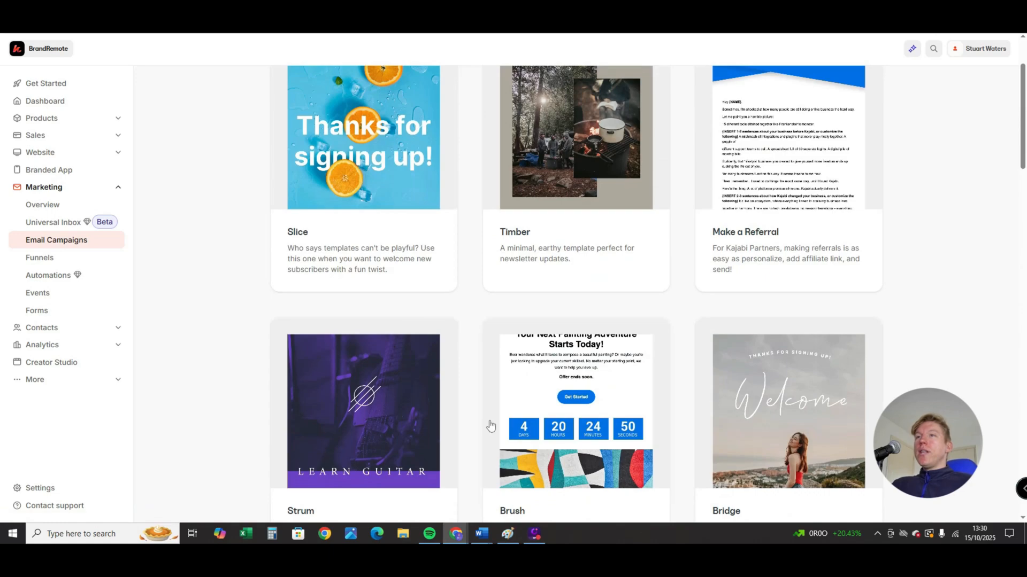
scroll(486, 423, "down", 6)
scroll(505, 302, "up", 2)
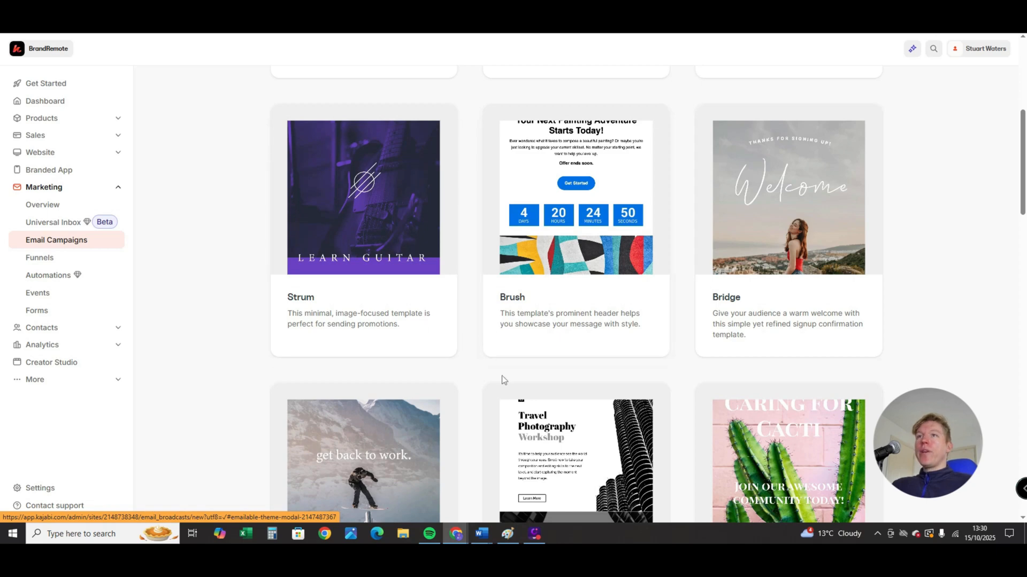
scroll(760, 257, "up", 2)
scroll(776, 214, "down", 2)
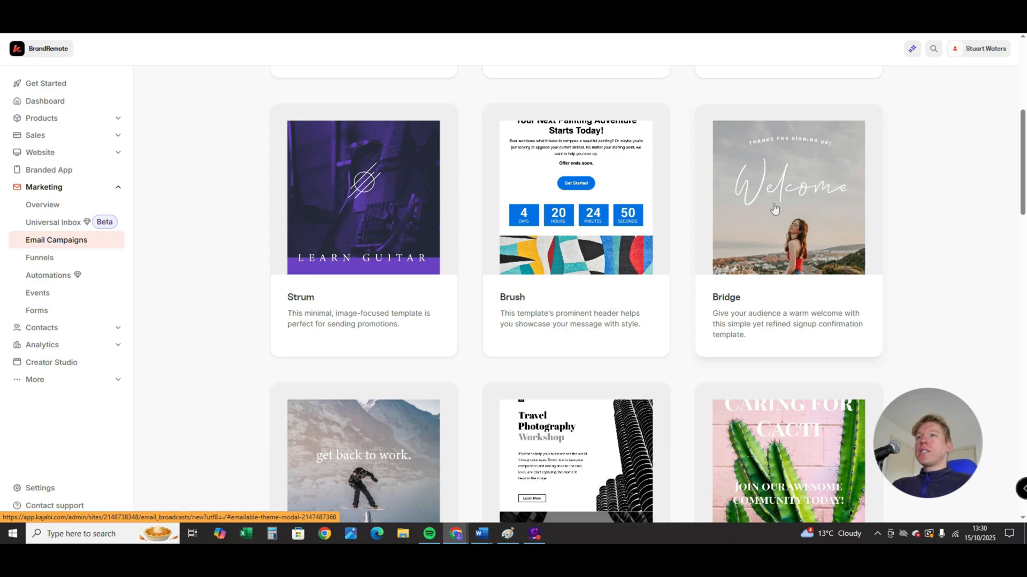
- Create the broadcast from the Bridge template with the email title "Template"
left_click(774, 209)
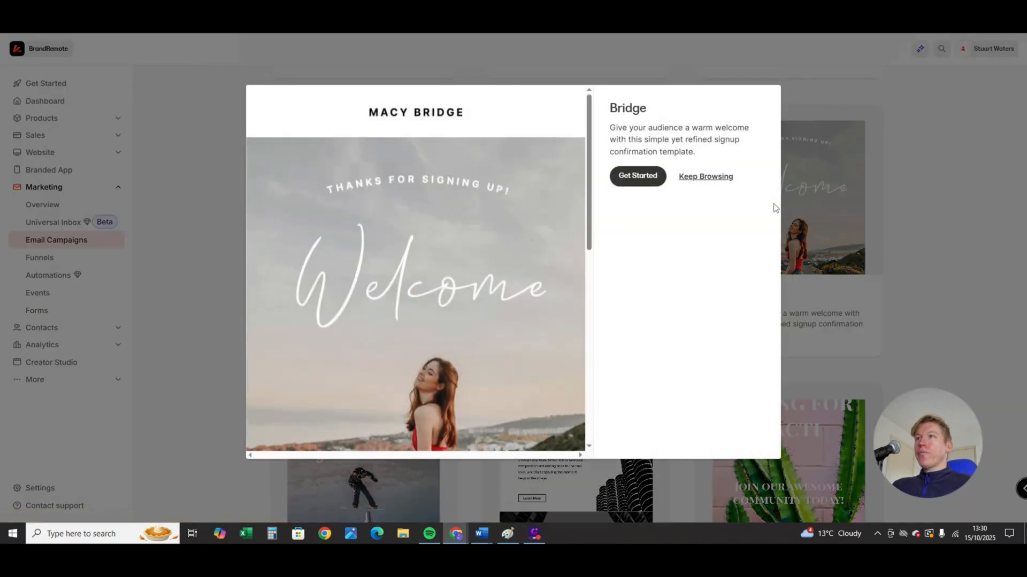
left_click(637, 183)
left_click(642, 184)
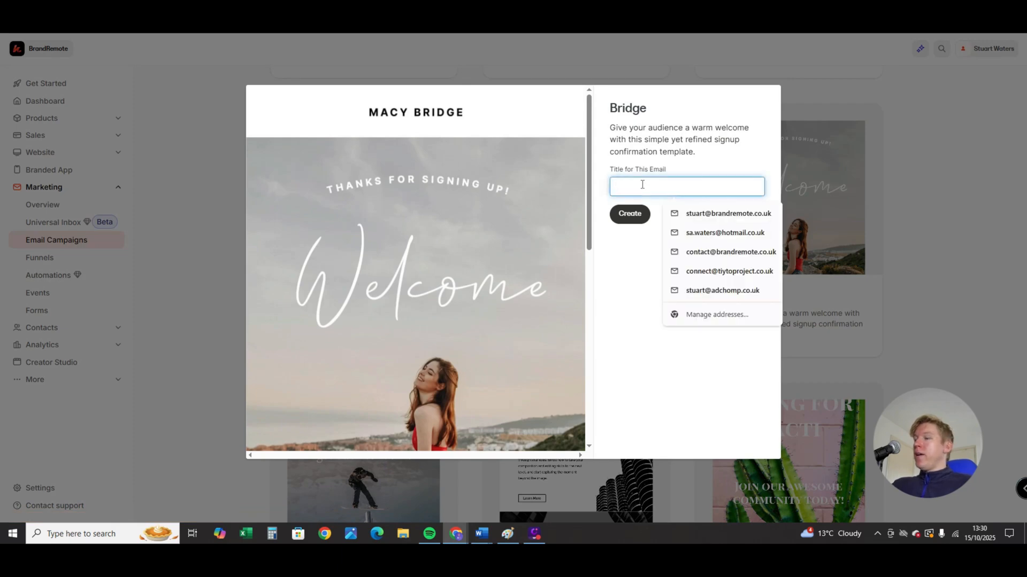
type("Te")
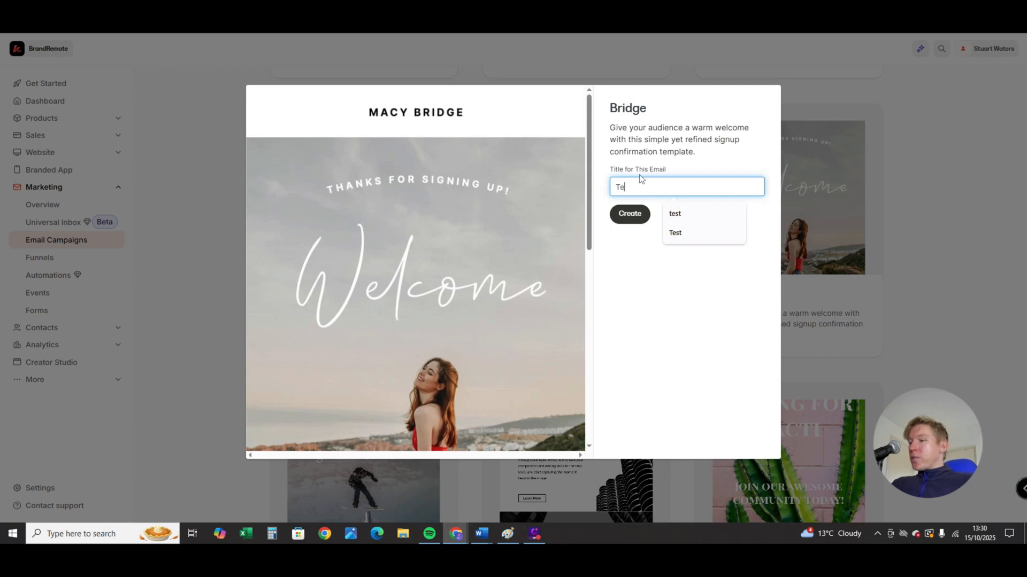
type("mplaty4e")
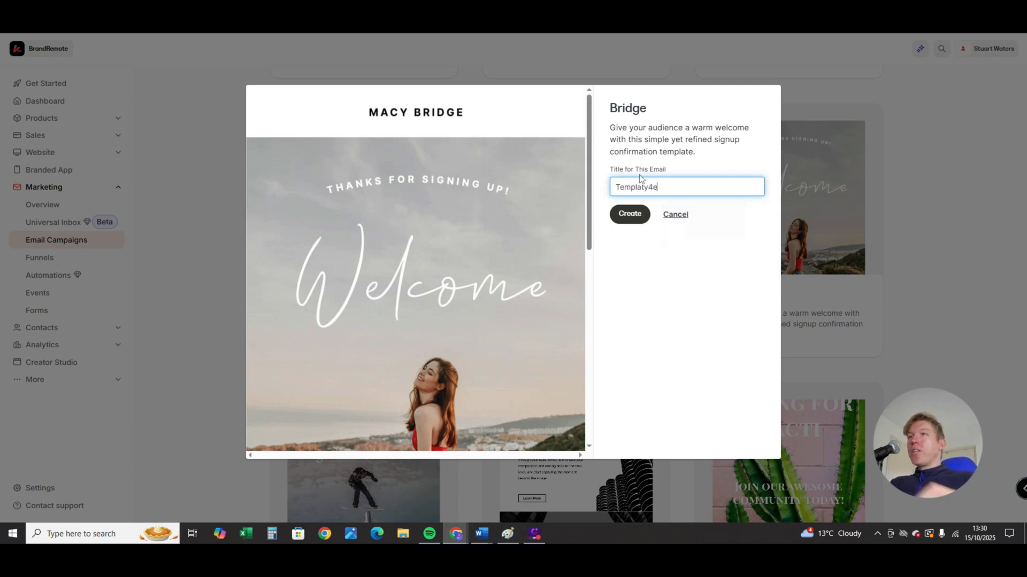
key("BackSpace")
key("BackSpace")
key("BackSpace")
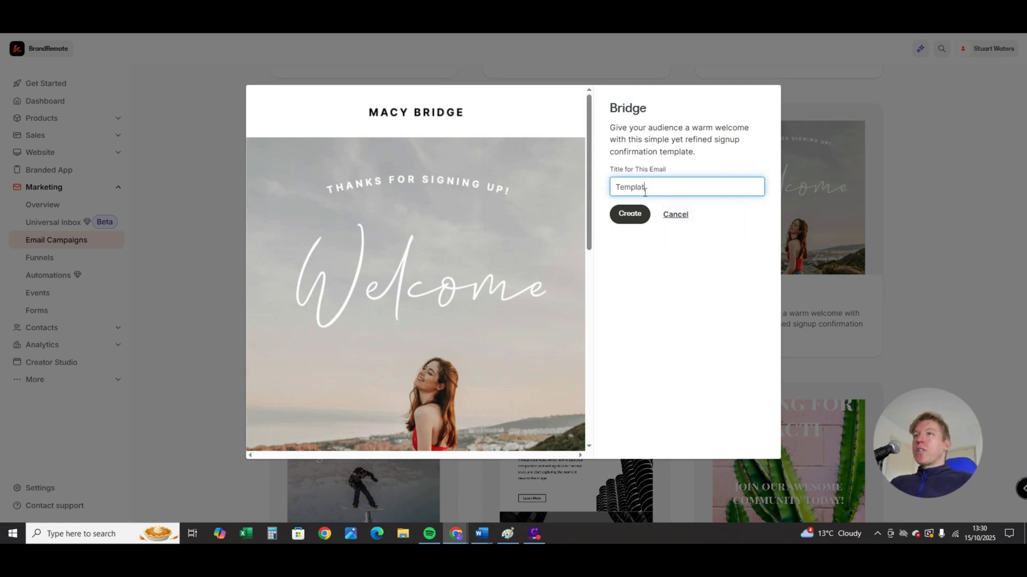
type("e")
left_click(630, 218)
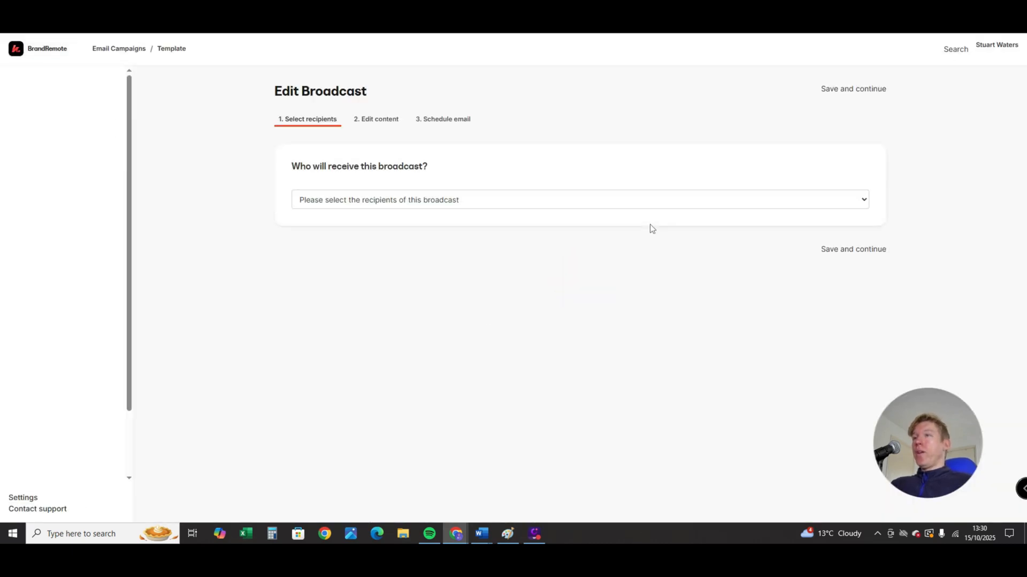
- Skip recipient selection, go to the broadcast's Edit content stage and open the email content for editing
left_click(392, 123)
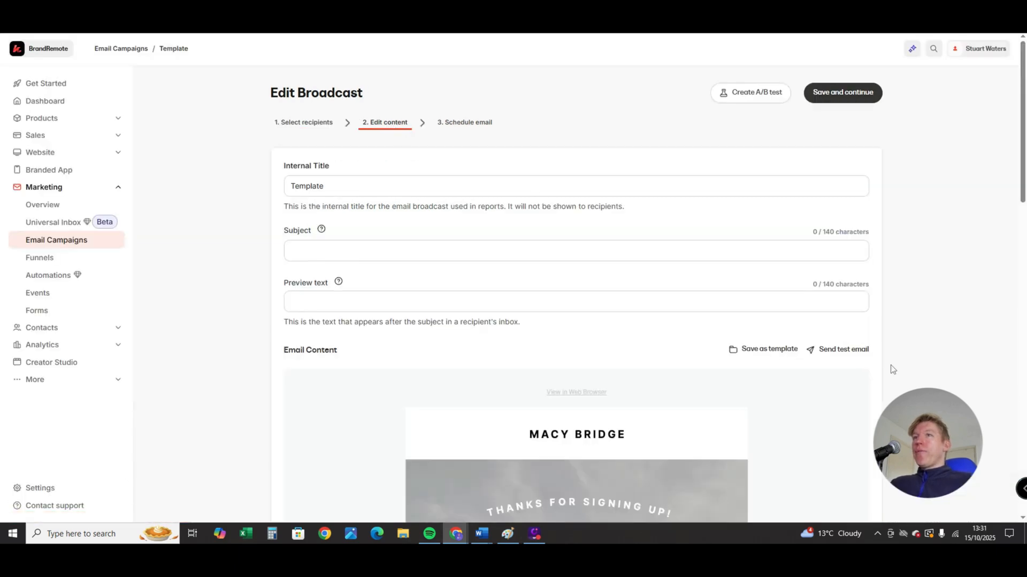
scroll(889, 385, "down", 6)
scroll(389, 192, "up", 6)
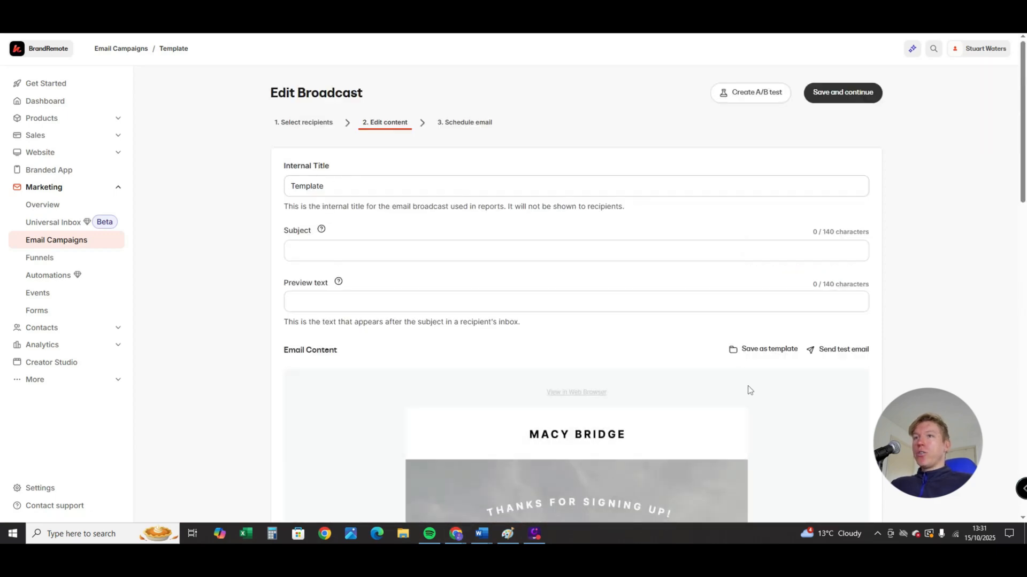
scroll(540, 309, "down", 8)
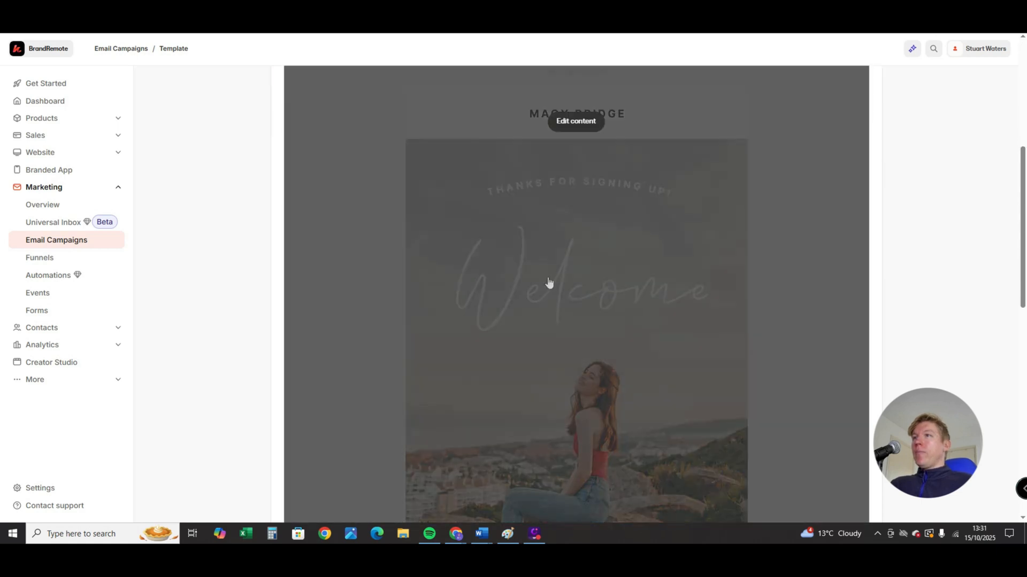
scroll(544, 252, "up", 3)
scroll(550, 267, "down", 1)
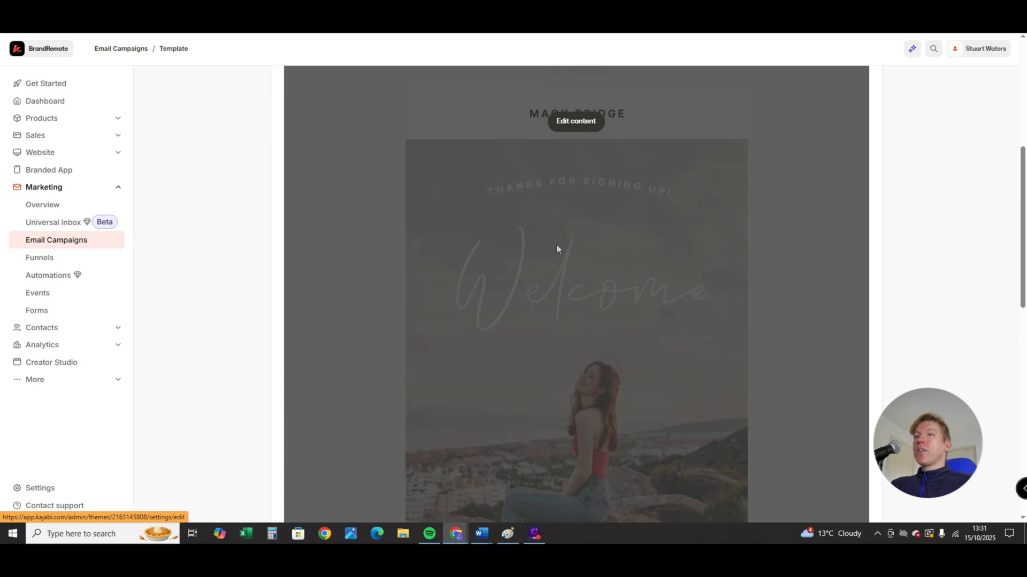
left_click(556, 248)
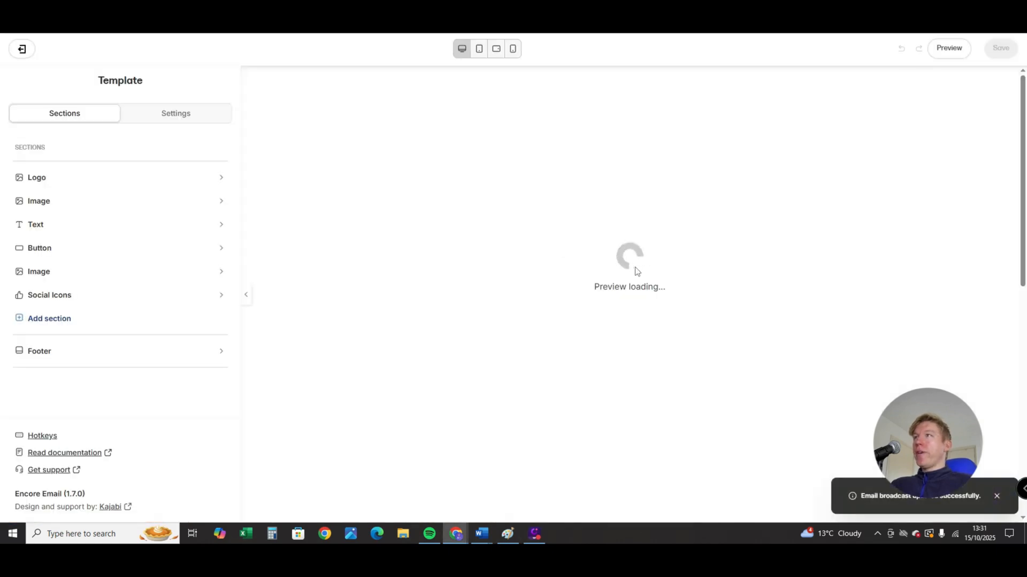
- Examine the email's layout in the preview, from the logo and Welcome image down to the text and button sections
scroll(642, 270, "down", 2)
scroll(658, 289, "up", 2)
scroll(678, 302, "down", 2)
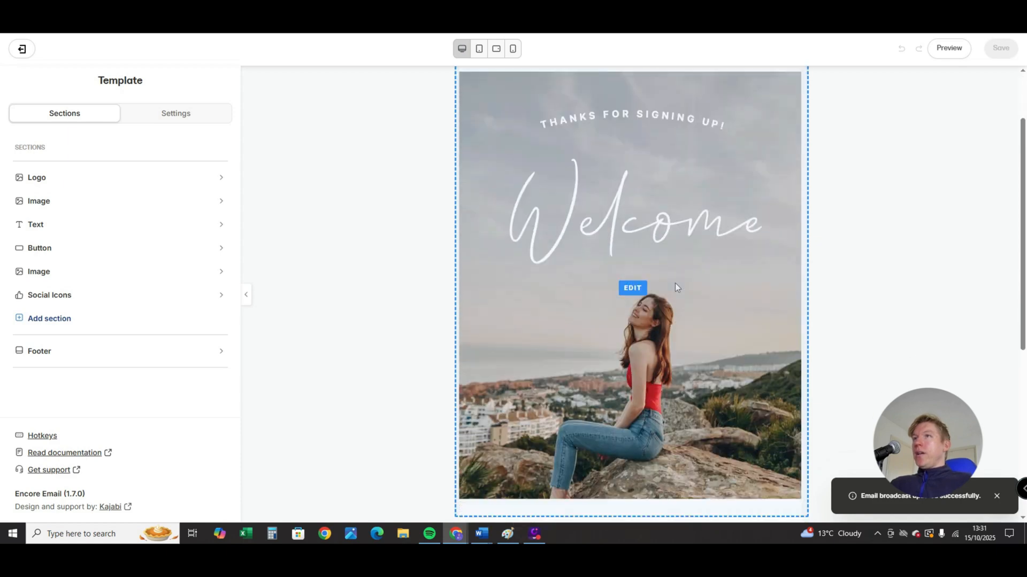
scroll(674, 284, "up", 1)
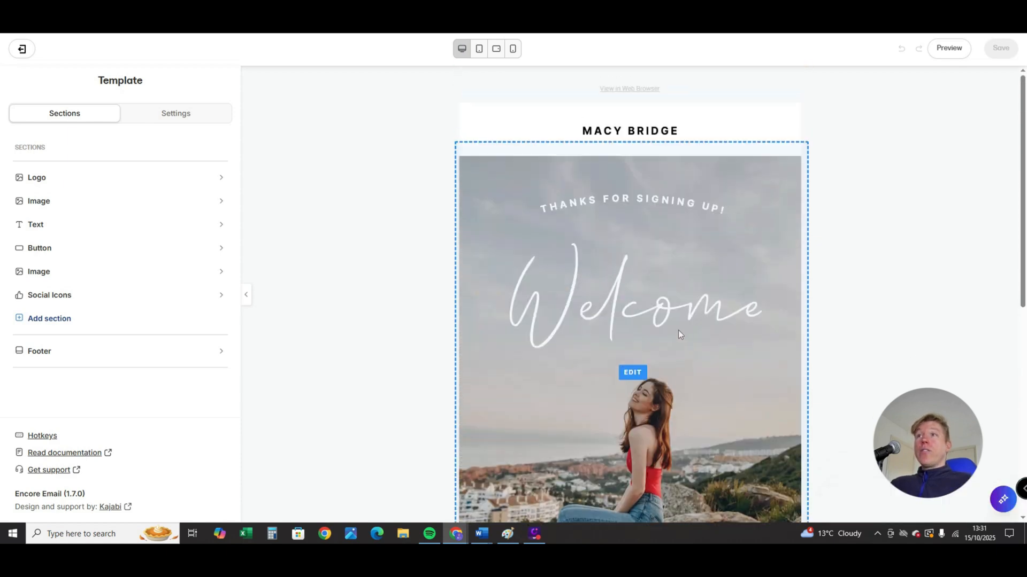
scroll(678, 330, "down", 3)
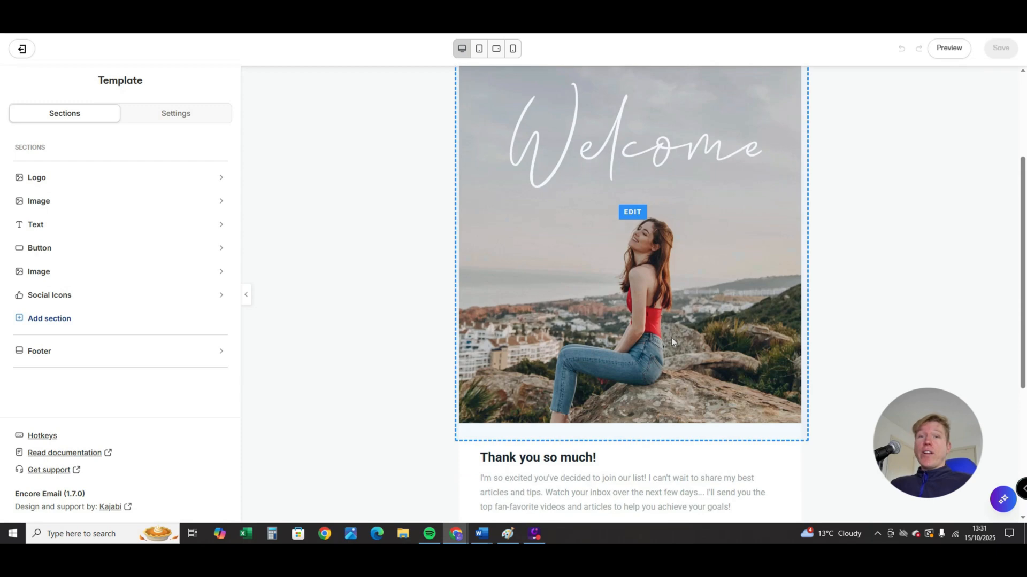
scroll(573, 261, "down", 3)
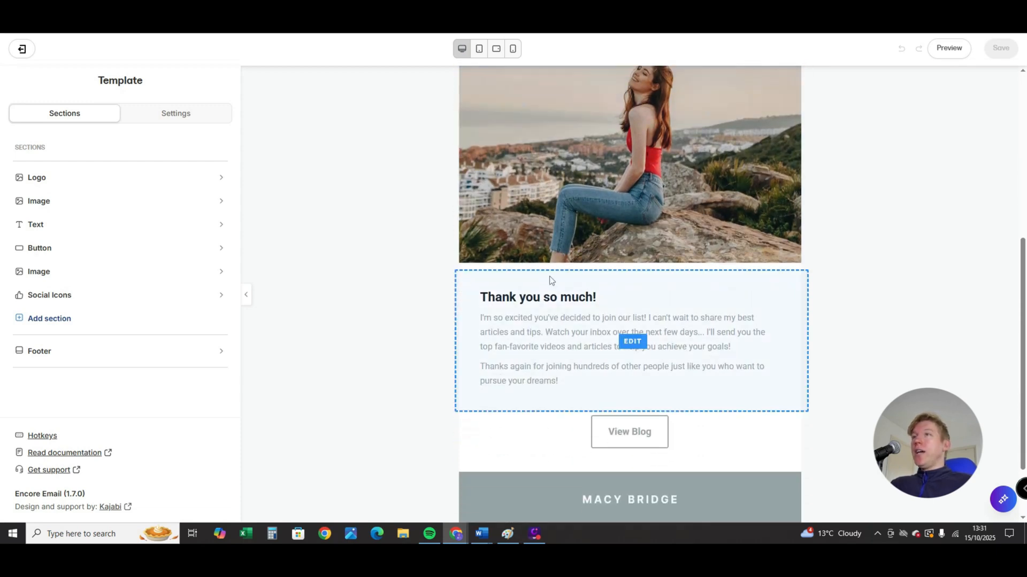
scroll(550, 280, "up", 4)
scroll(347, 251, "up", 3)
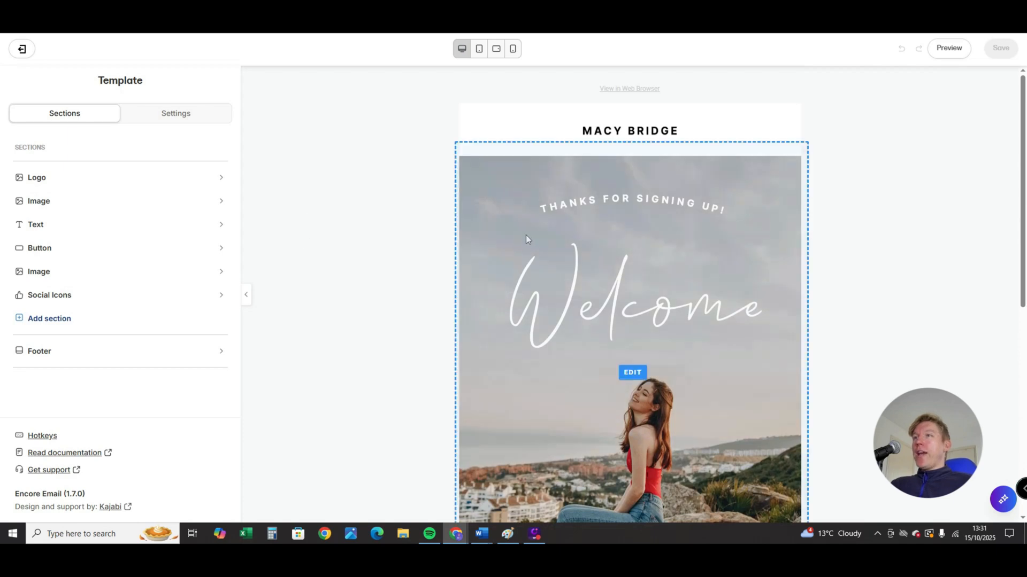
- View the settings of the Welcome image section, return to the section list and look over the email preview
left_click(577, 241)
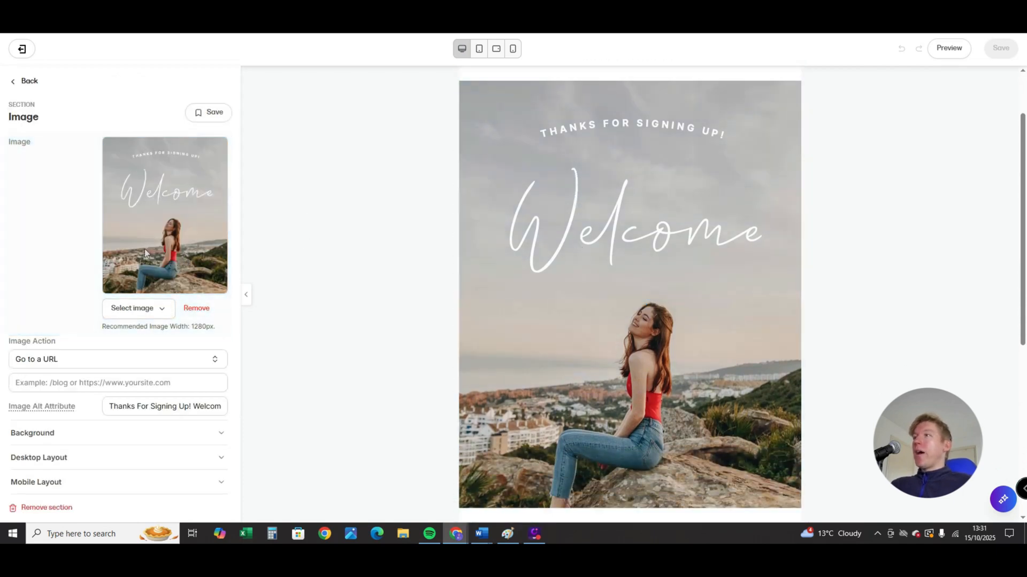
left_click(11, 85)
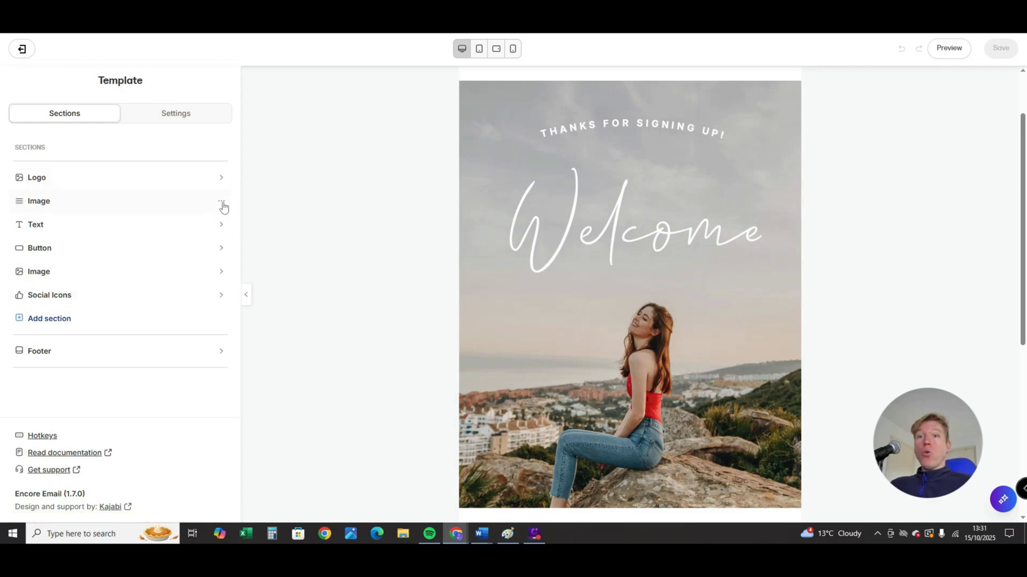
scroll(455, 258, "down", 1)
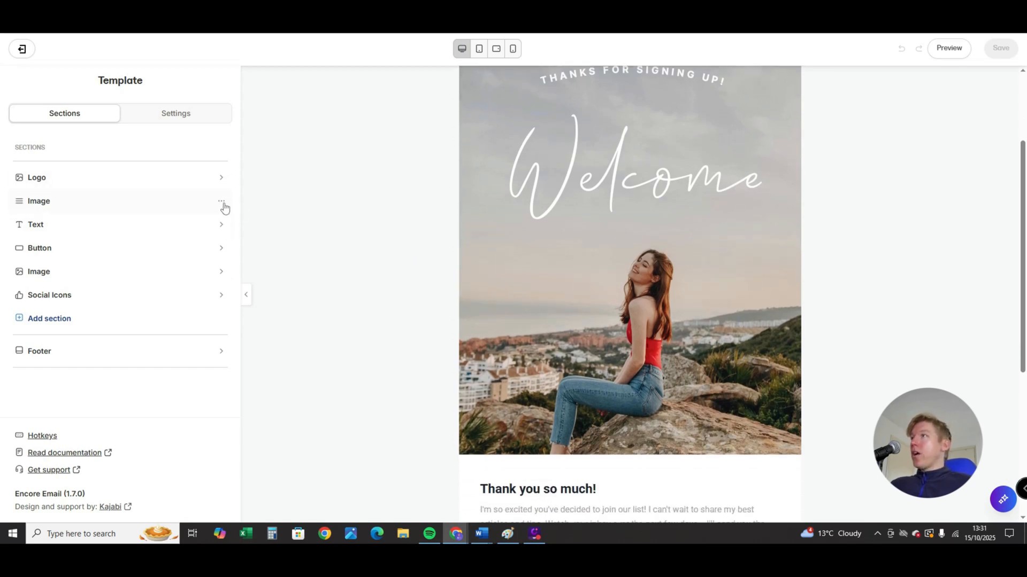
mouse_move(221, 204)
left_mouse_down()
mouse_move(227, 293)
mouse_move(221, 206)
left_mouse_up()
scroll(587, 382, "down", 3)
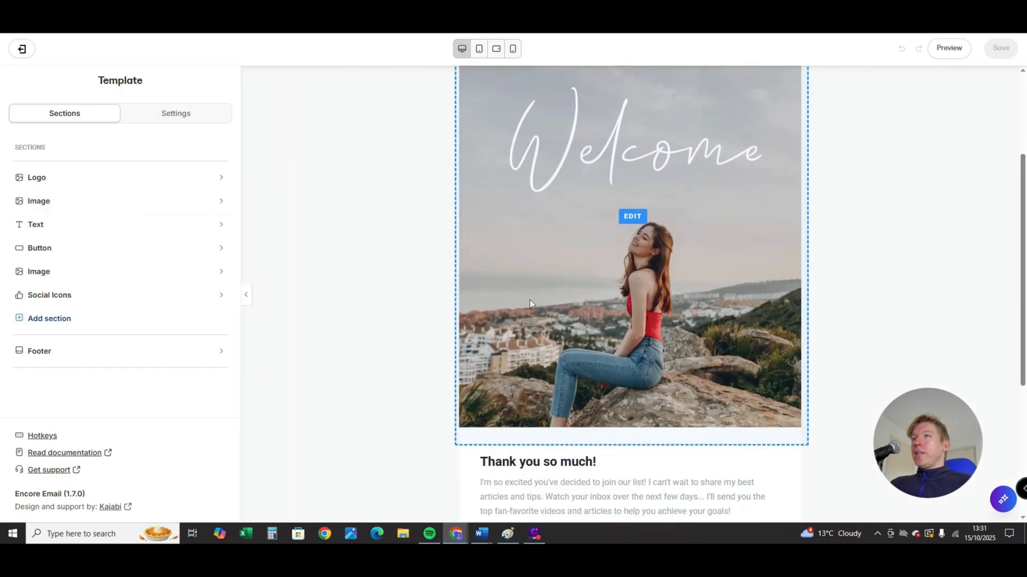
- View the Welcome image settings, open the Logo section and look through its recent images without choosing one
left_click(541, 300)
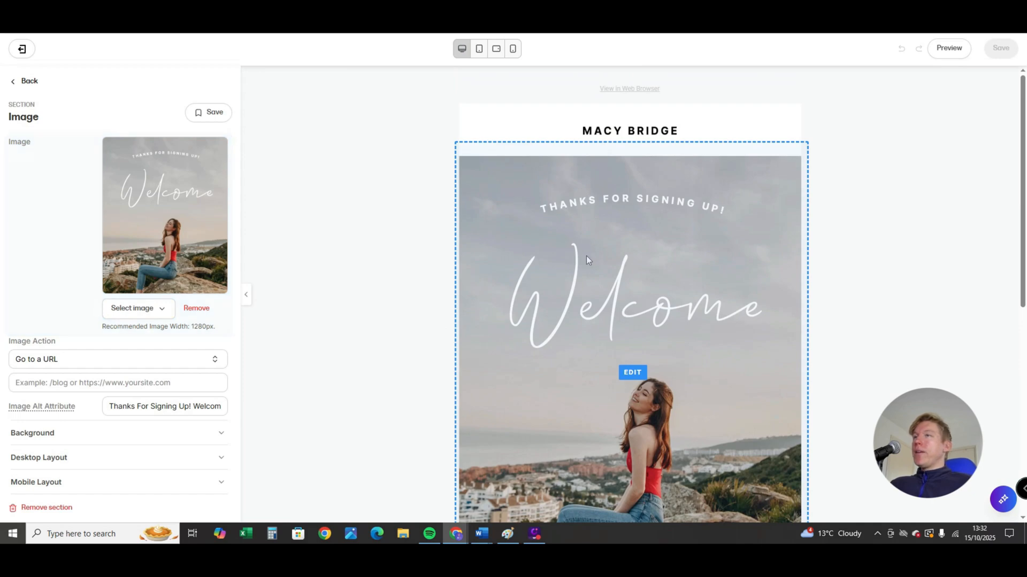
left_click(615, 137)
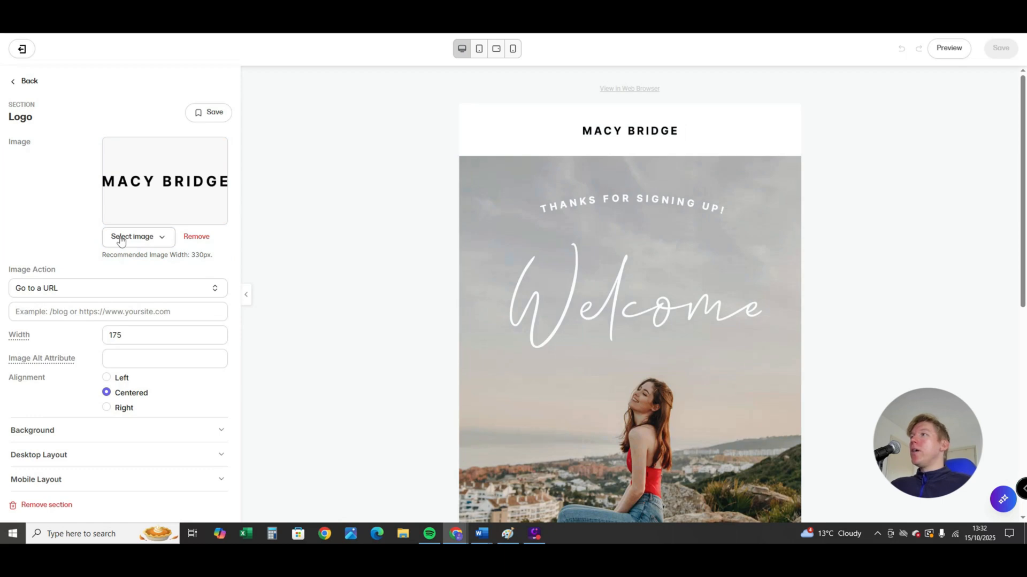
left_click(148, 240)
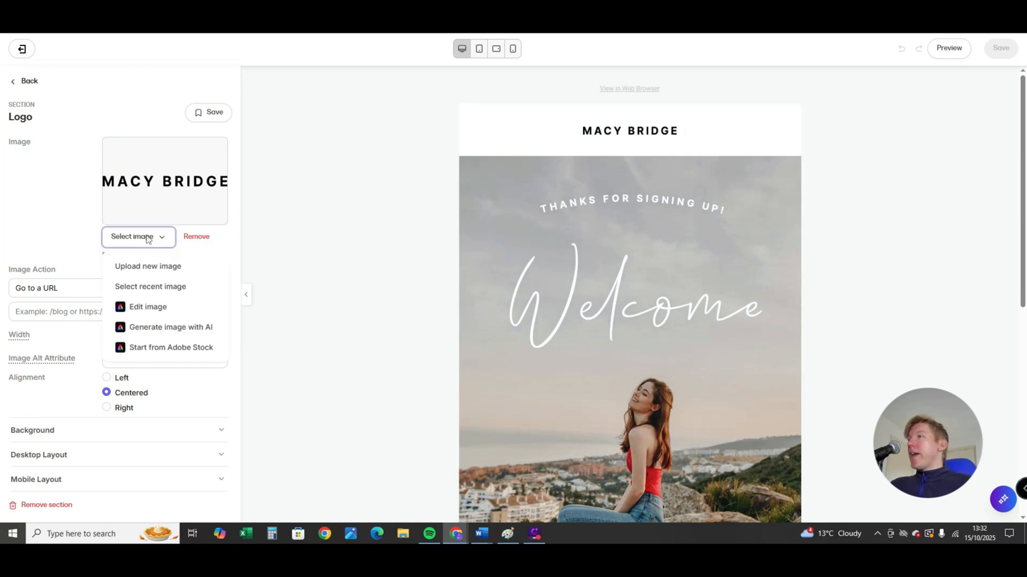
left_click(153, 286)
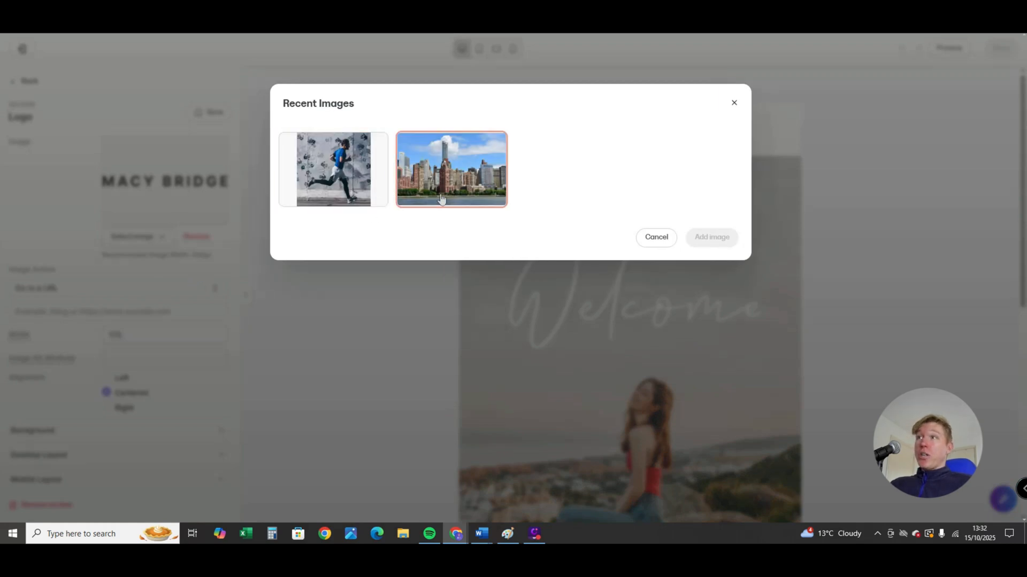
left_click(734, 103)
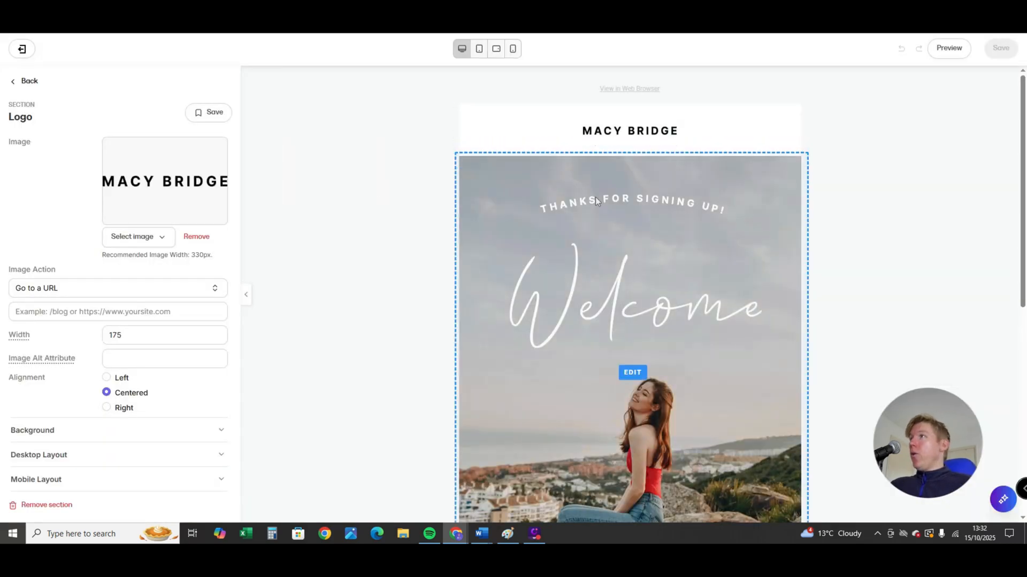
- Replace the logo by uploading the Tarochi infinity-loop image, a white (1).jpg file, from the Downloads folder
left_click(138, 236)
left_click(143, 265)
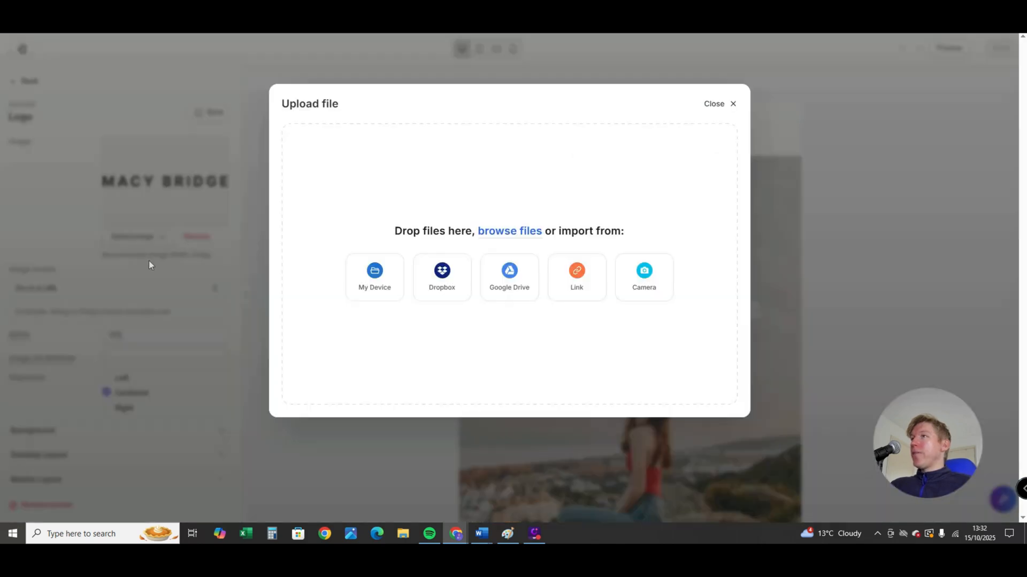
left_click(508, 231)
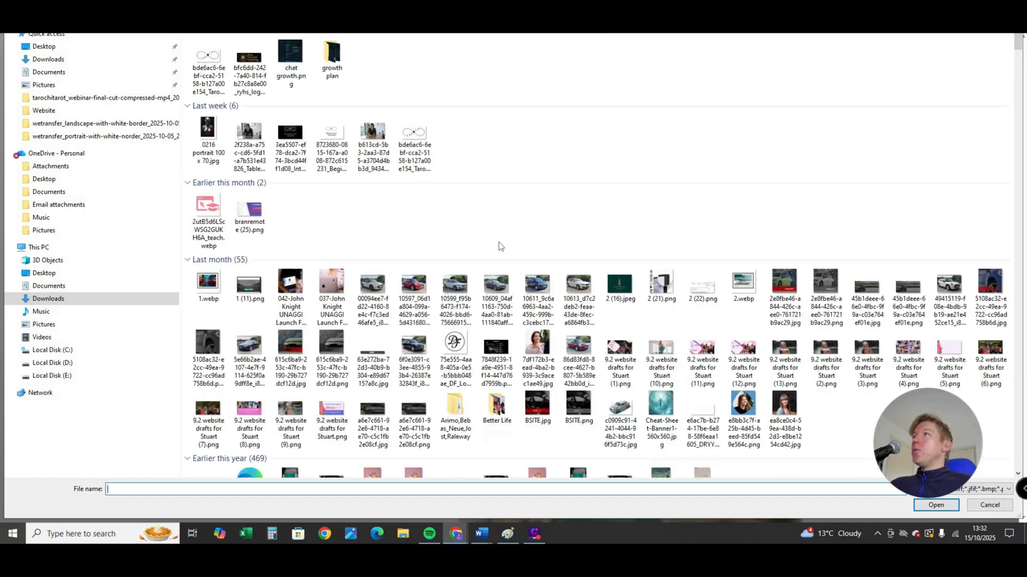
double_click(246, 135)
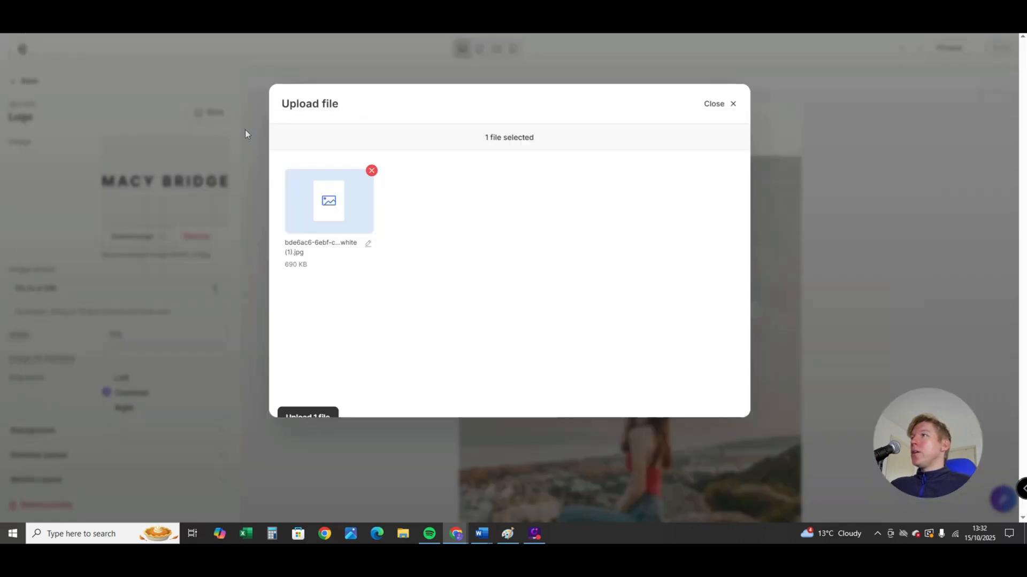
left_click(723, 137)
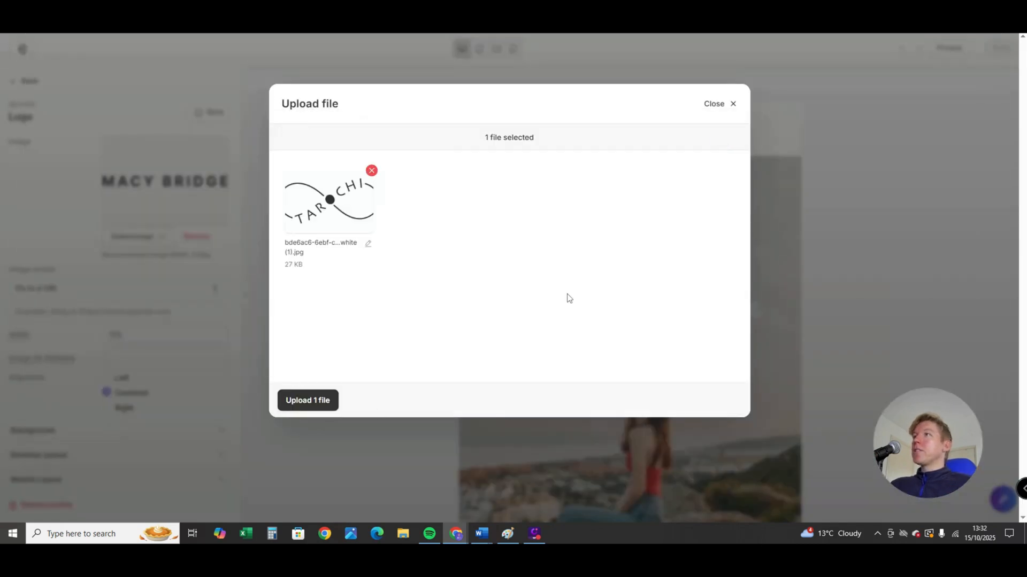
left_click(308, 402)
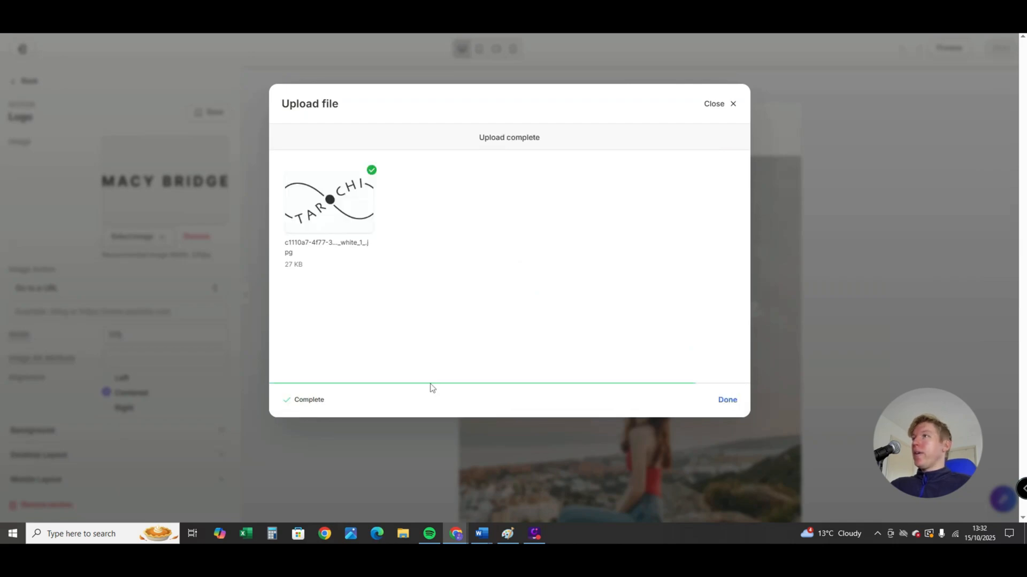
- Replace the Welcome image below the logo with the city skyline picture from the recent images
scroll(740, 236, "down", 4)
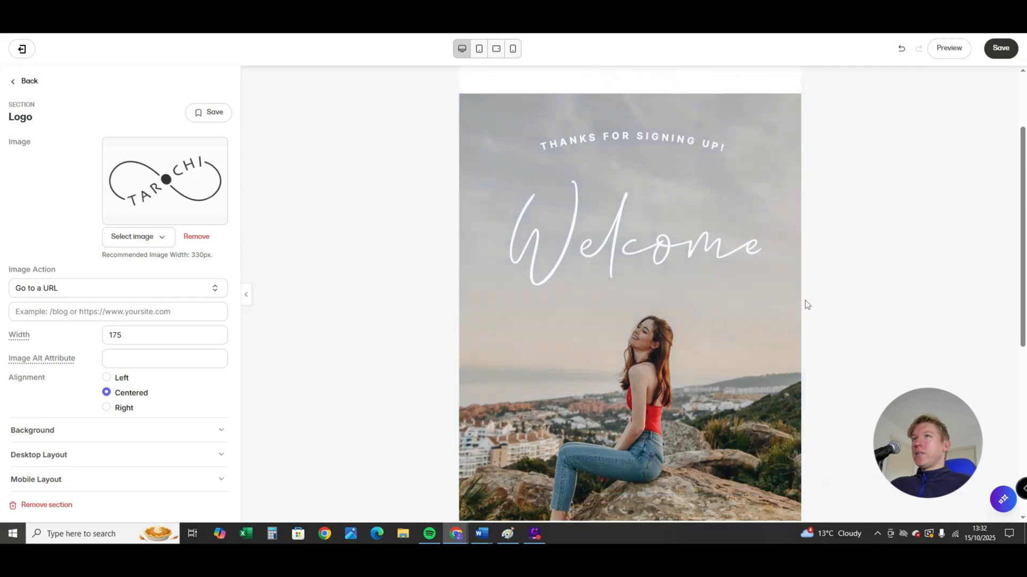
scroll(658, 300, "up", 2)
left_click(657, 300)
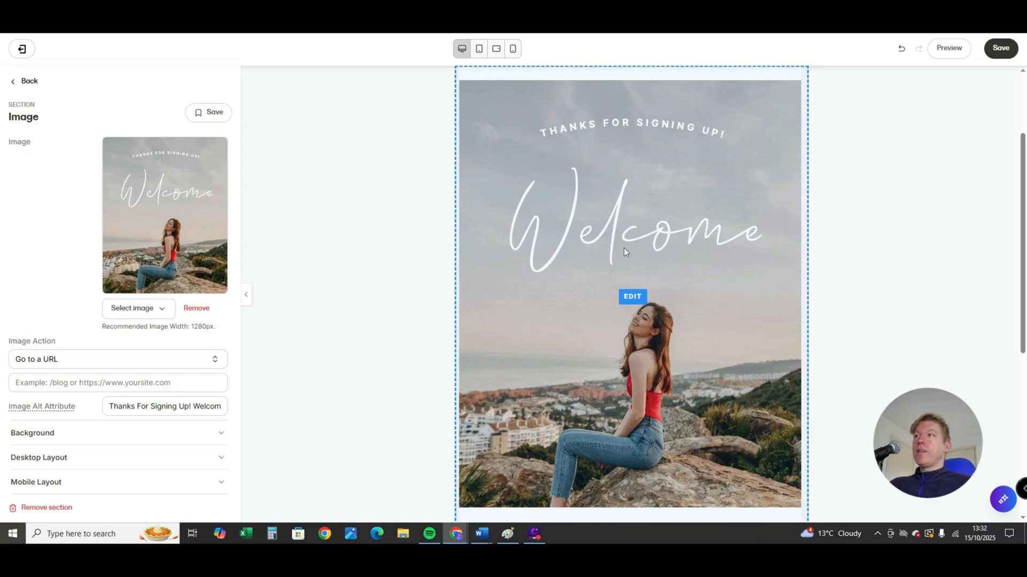
left_click(153, 309)
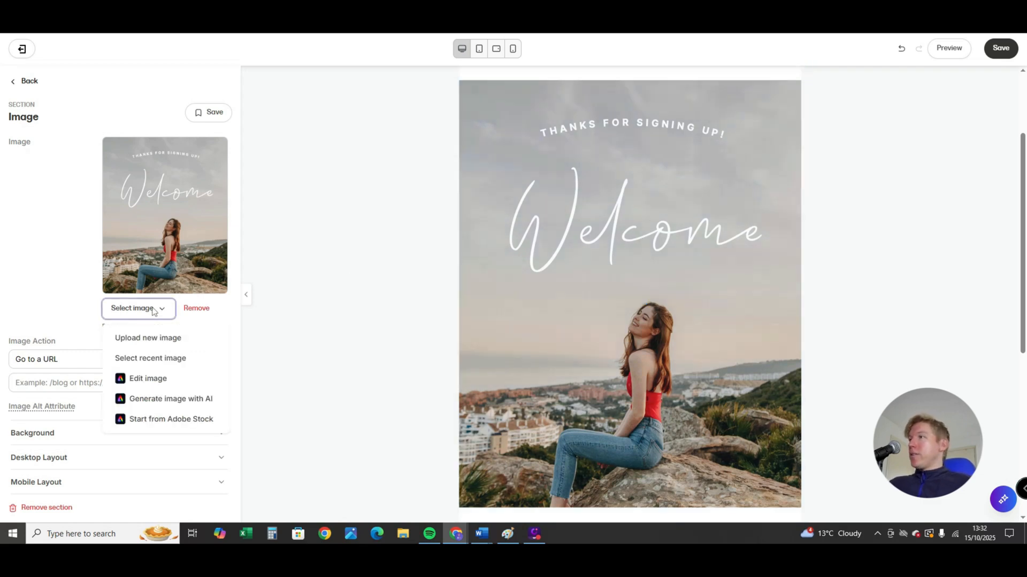
left_click(148, 360)
left_click(557, 185)
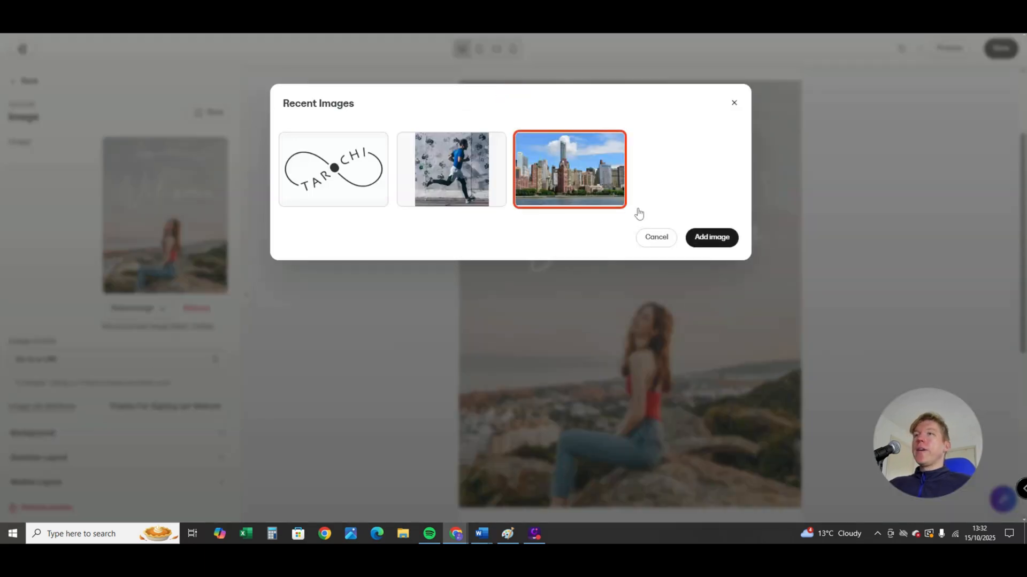
left_click(718, 238)
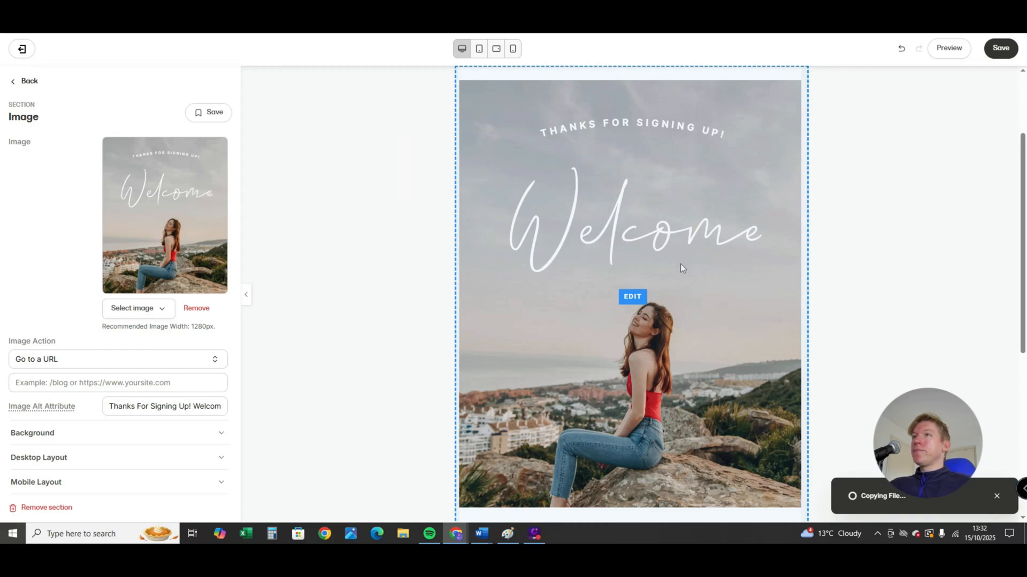
scroll(802, 231, "up", 2)
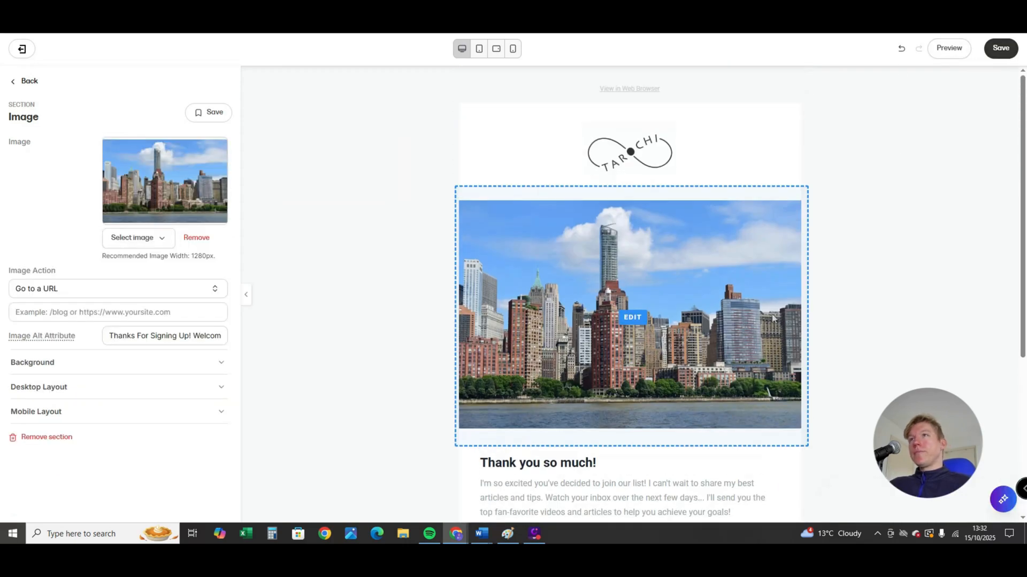
- View the editing options of the "Thank you so much!" text section and return to the section list
scroll(786, 291, "down", 5)
left_click(571, 262)
scroll(568, 272, "up", 2)
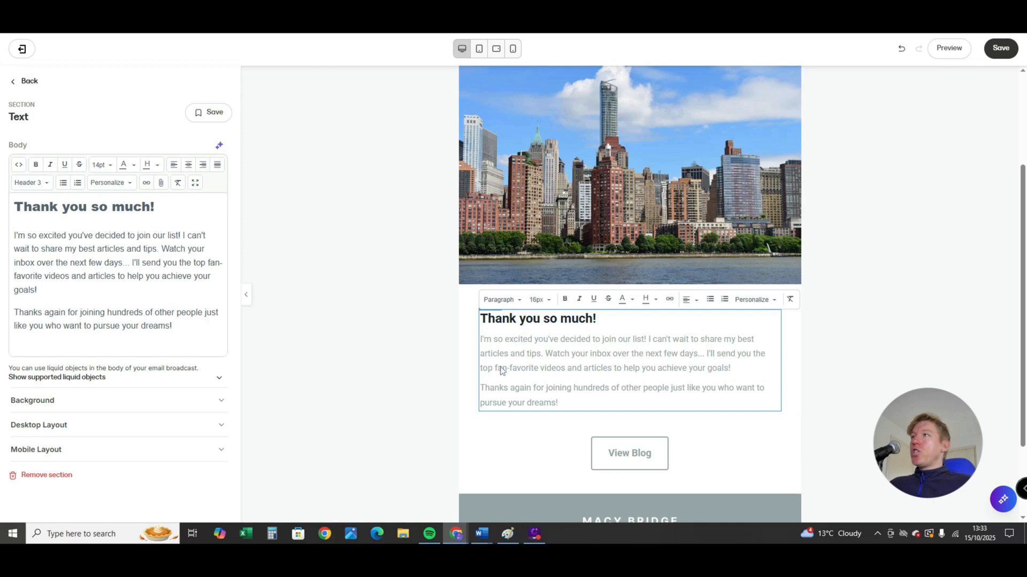
left_click(13, 82)
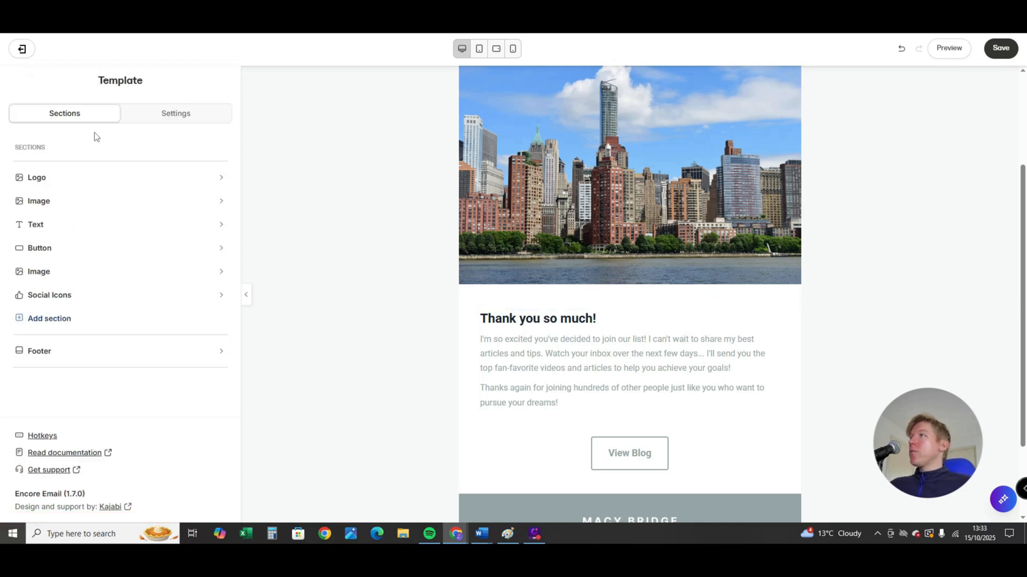
- Open the template's Style Guide and browse the available heading and body fonts without changing them
left_click(170, 115)
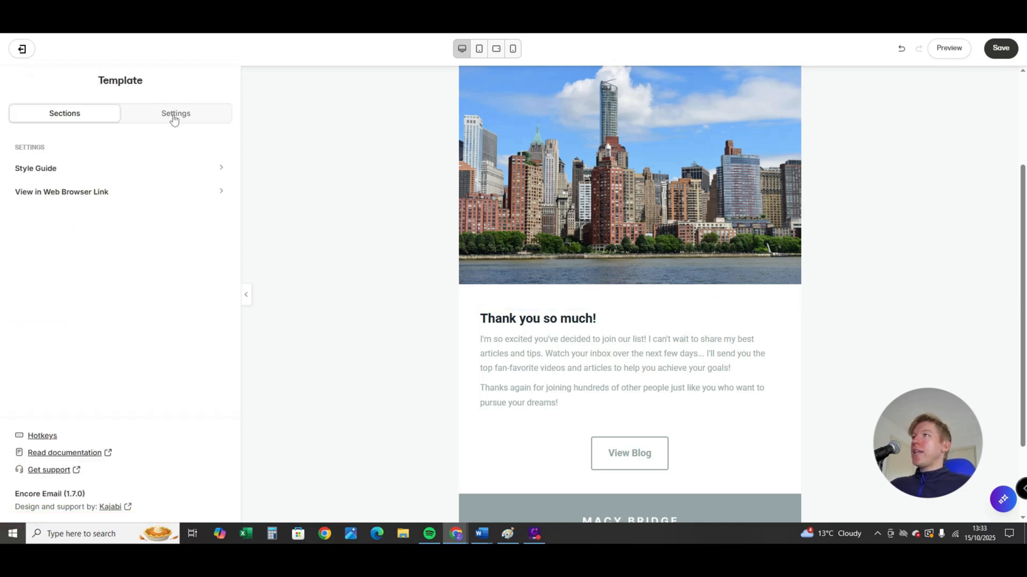
left_click(84, 169)
scroll(121, 262, "down", 2)
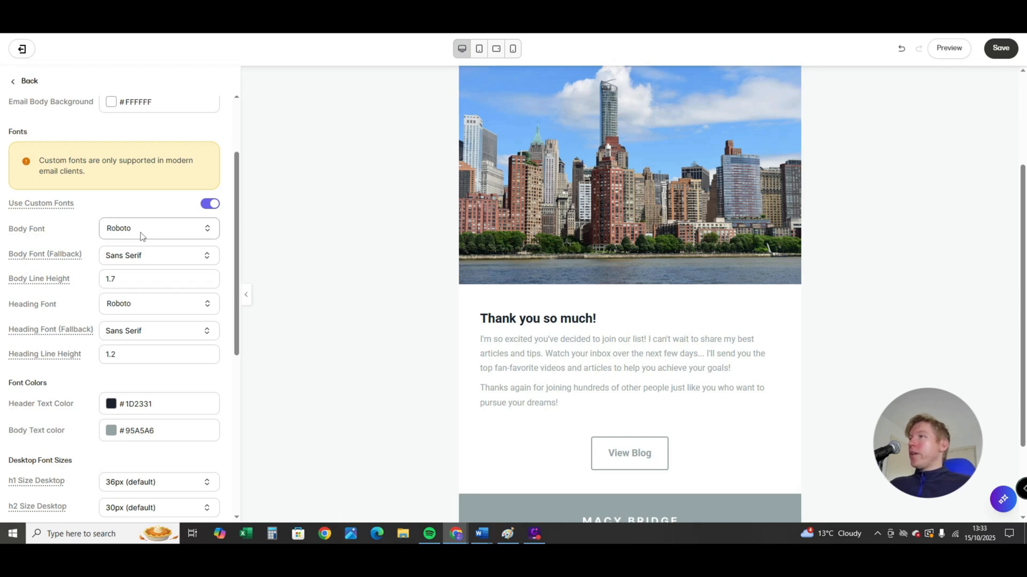
left_click(139, 313)
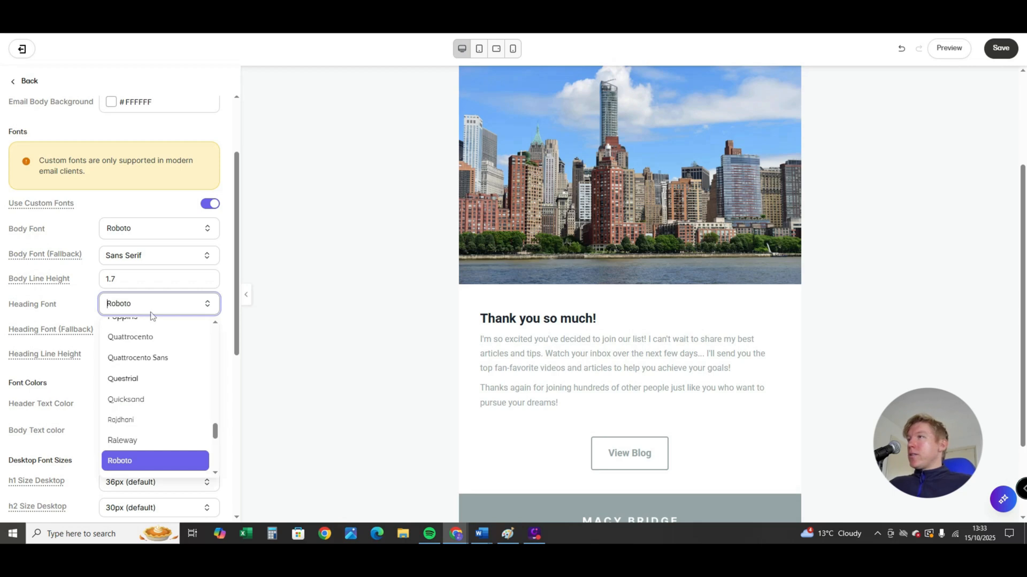
scroll(155, 397, "down", 4)
scroll(156, 418, "down", 3)
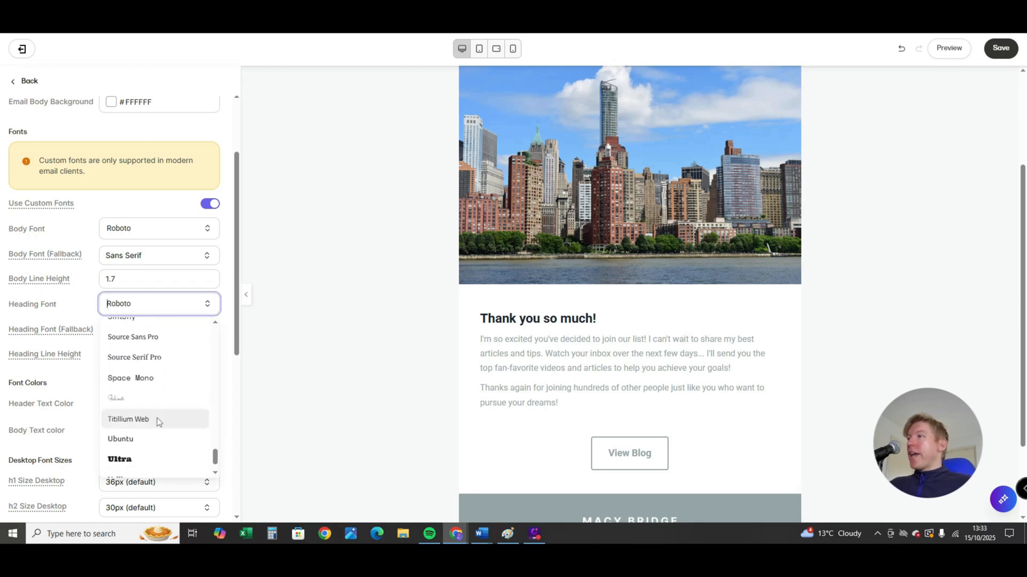
scroll(155, 424, "up", 10)
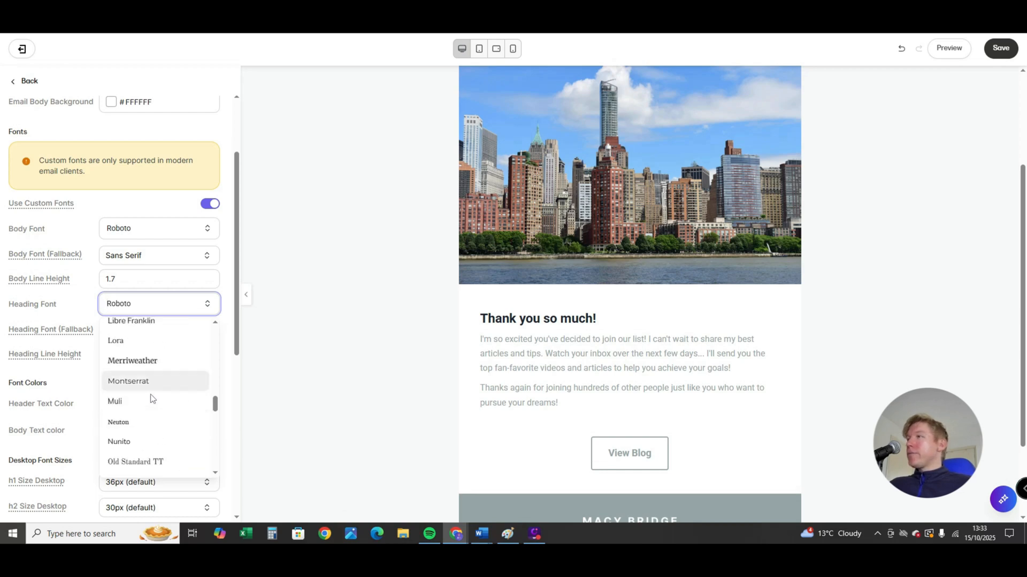
left_click(144, 229)
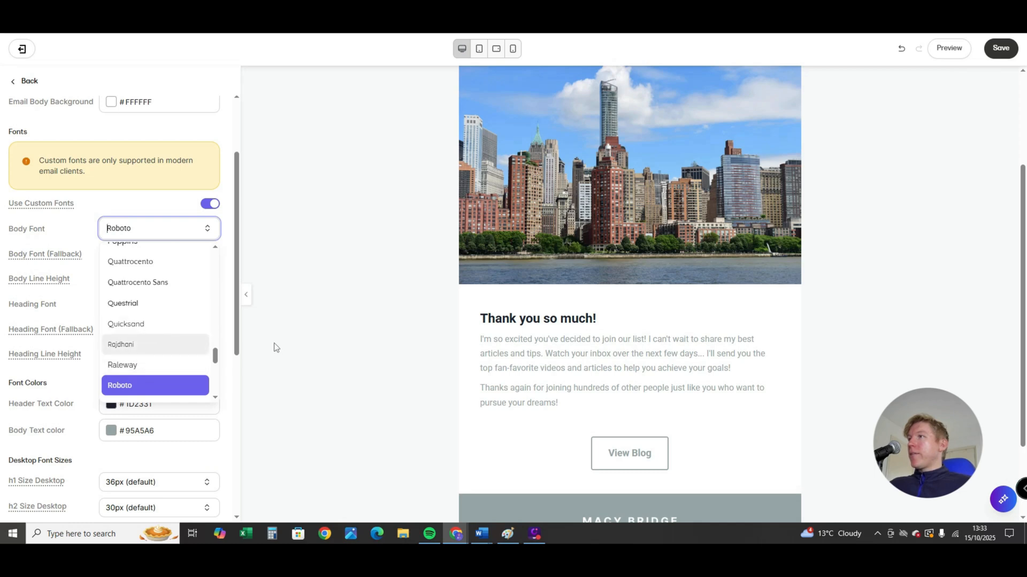
left_click(227, 360)
- Examine the Heading Line Height setting in the Style Guide and highlight its value without editing it
scroll(176, 346, "down", 1)
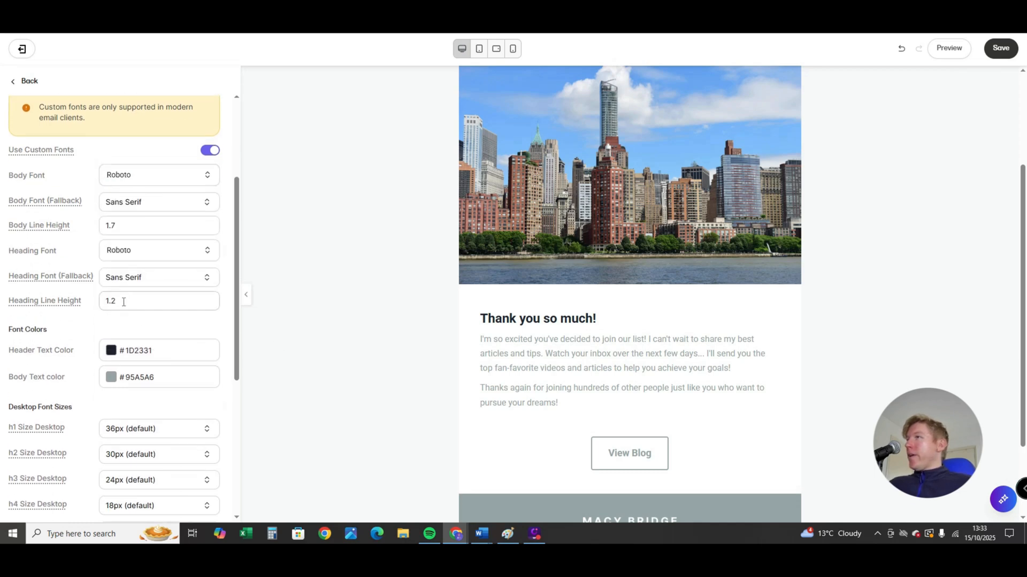
left_click_drag(136, 302, 106, 299)
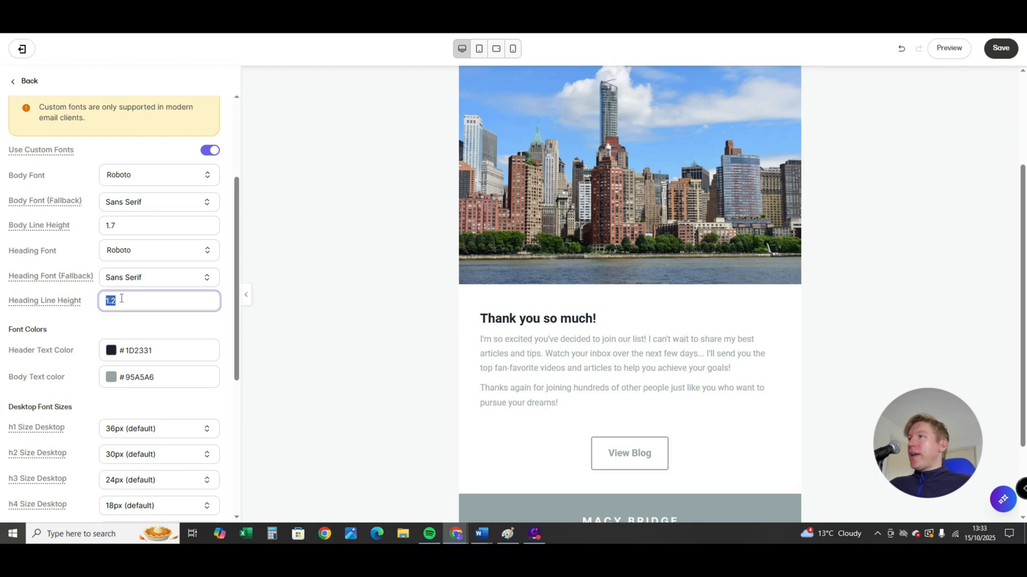
left_click(128, 301)
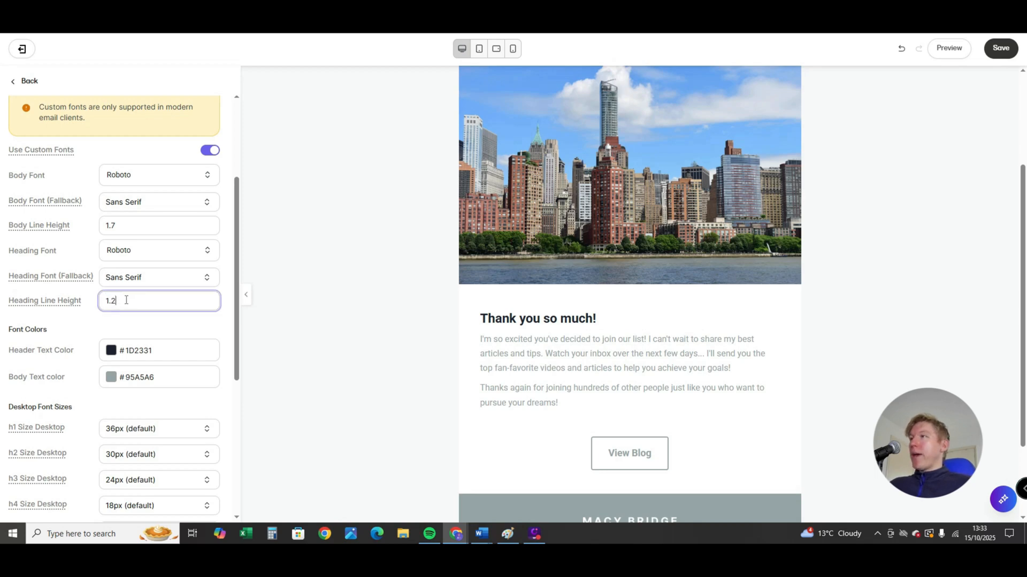
left_click_drag(128, 301, 101, 305)
- Set the Style Guide's body text color to black, #000000
scroll(123, 309, "down", 2)
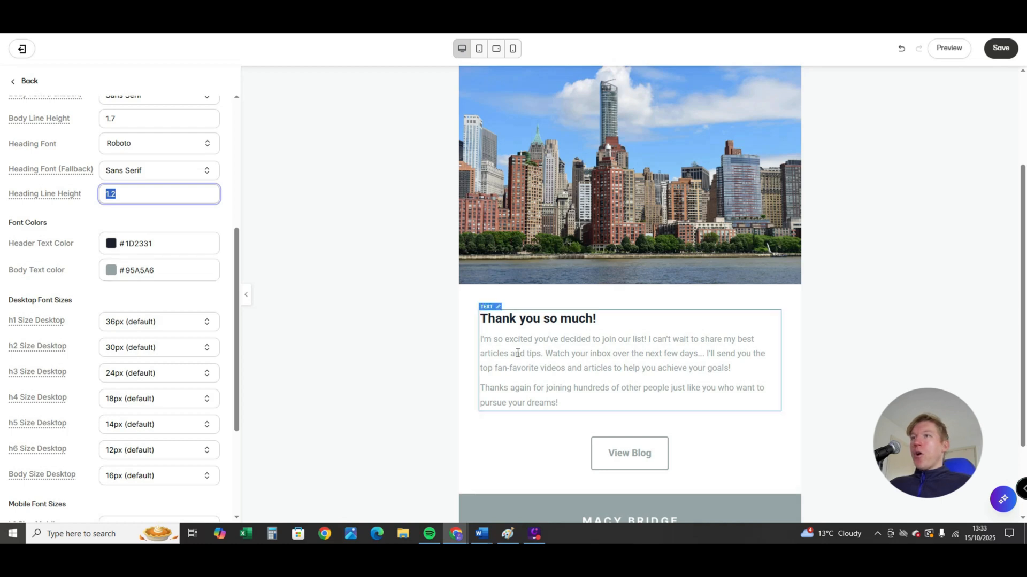
left_click(111, 272)
left_click_drag(107, 297, 43, 387)
left_click(224, 298)
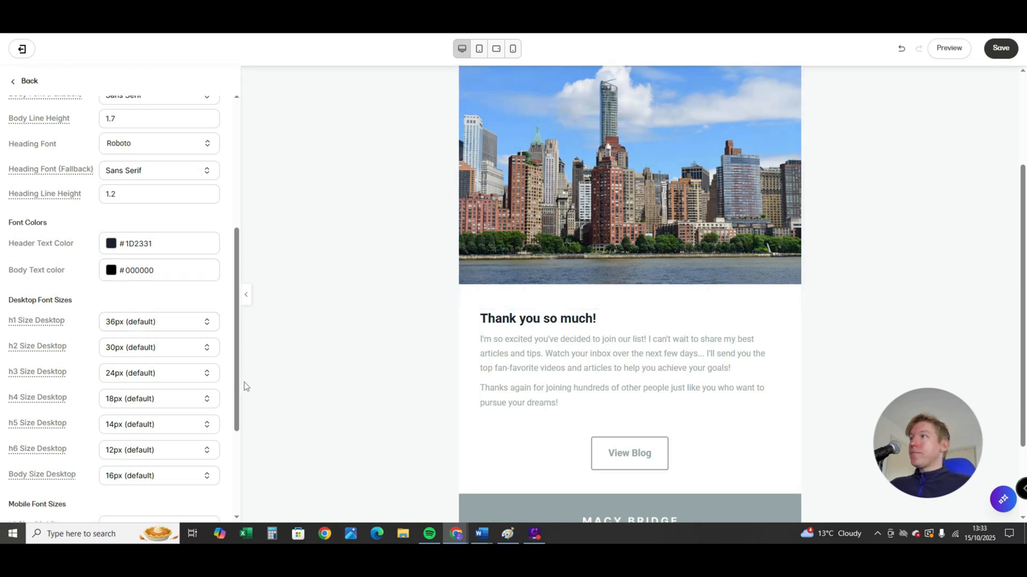
- Examine the desktop and mobile font size settings for headings h1 to h6 and body text
scroll(145, 345, "down", 3)
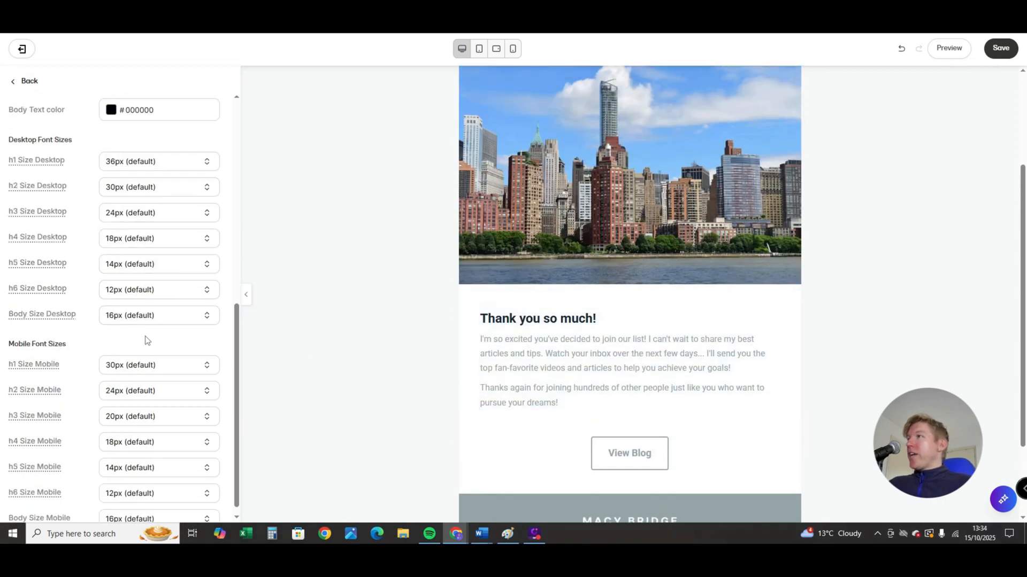
scroll(152, 382, "up", 4)
scroll(152, 382, "down", 4)
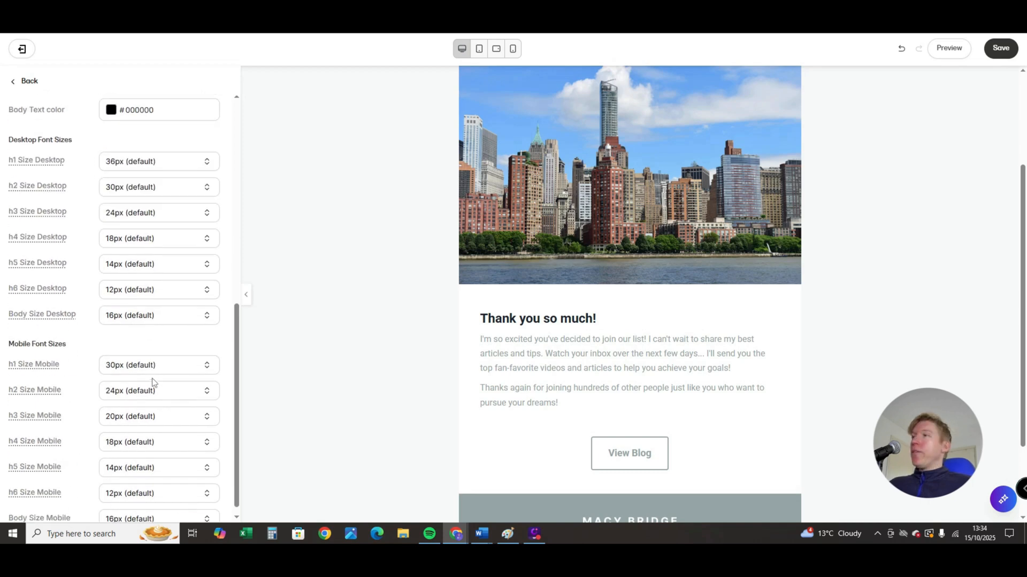
scroll(154, 347, "up", 3)
scroll(142, 310, "down", 3)
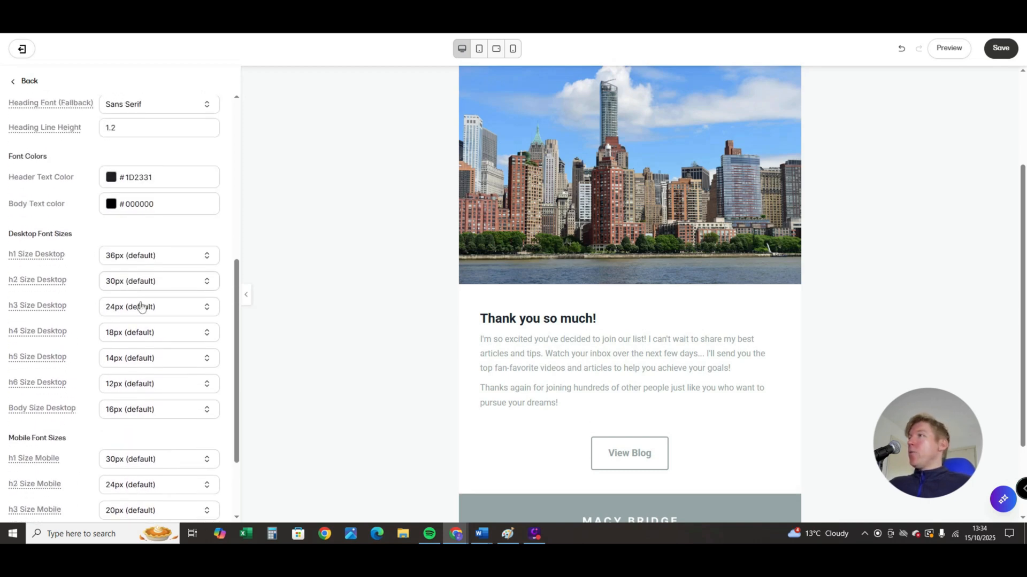
scroll(155, 177, "up", 2)
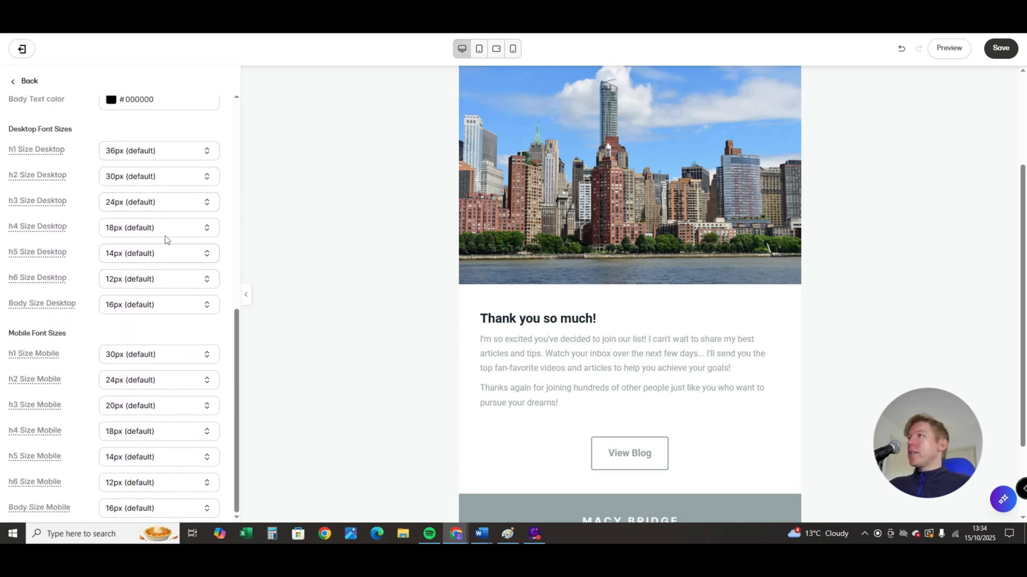
scroll(154, 298, "down", 2)
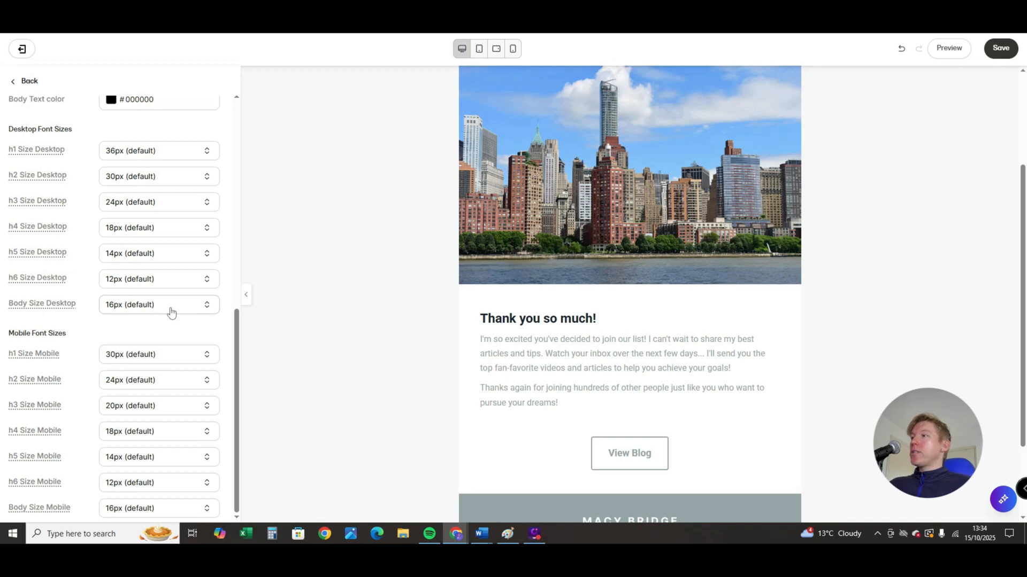
scroll(129, 470, "up", 2)
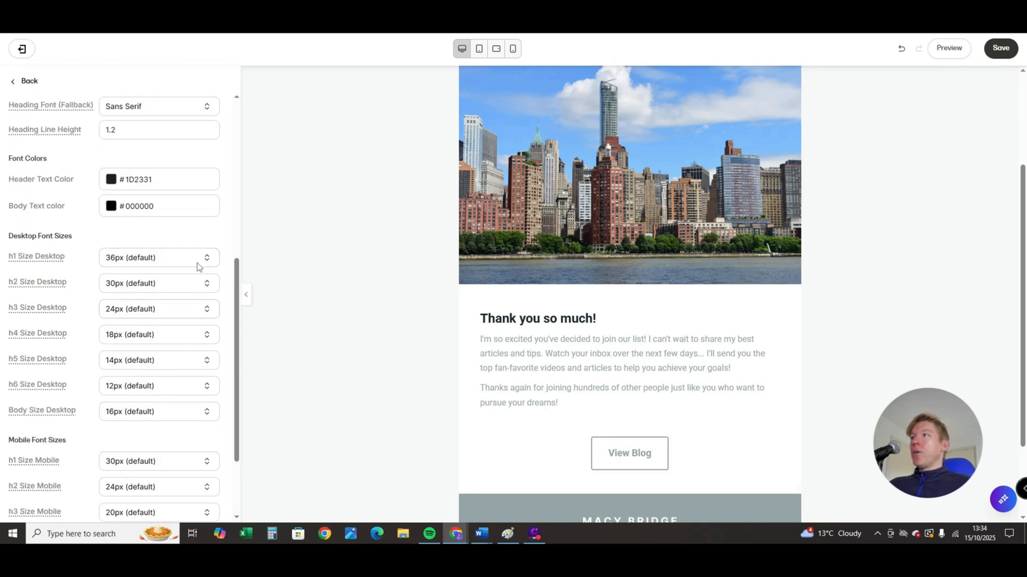
- Check the mobile font sizes, preview the email in mobile view, browse the available phone models, and return to desktop view
scroll(127, 385, "down", 2)
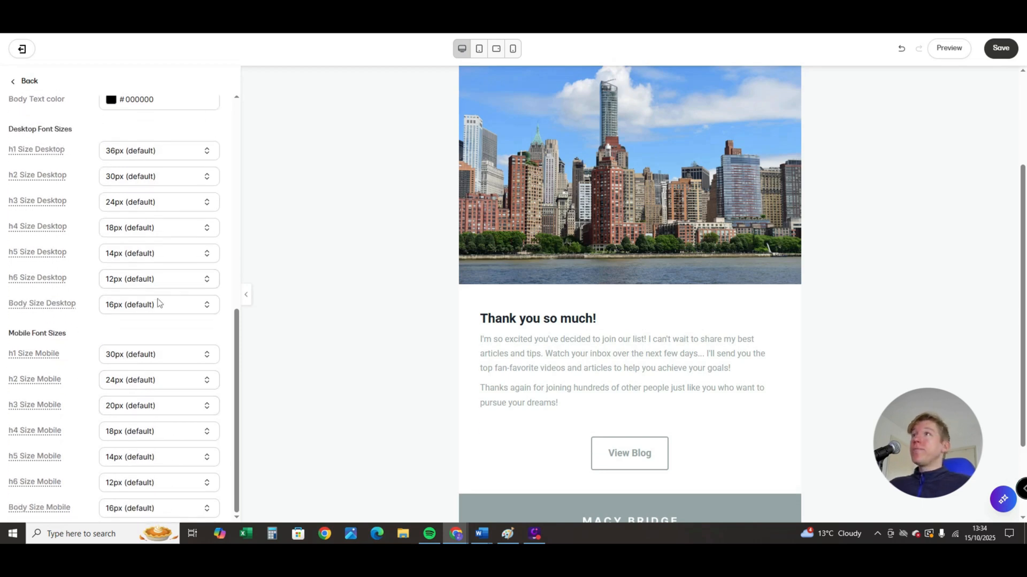
left_click(513, 49)
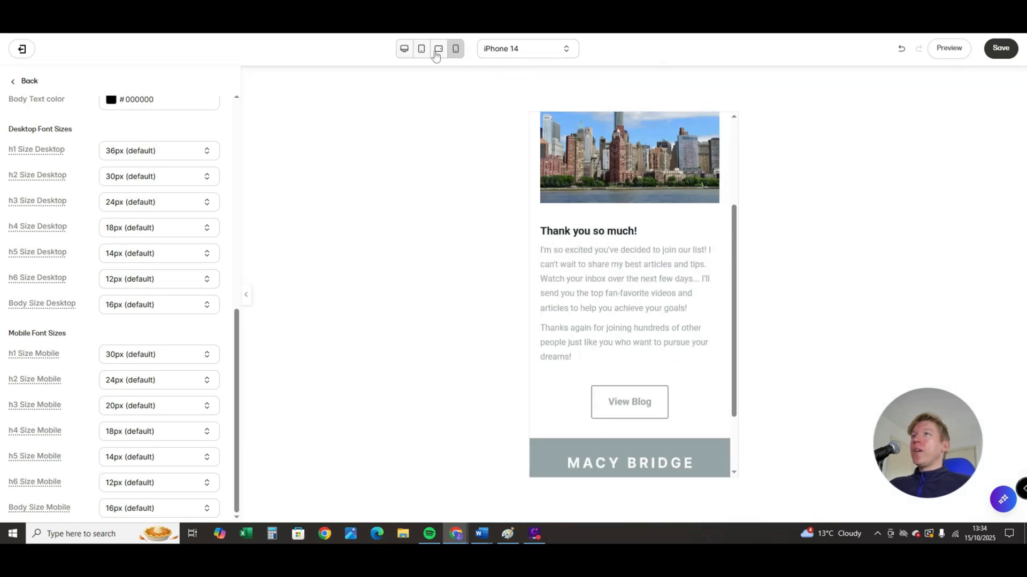
left_click(524, 54)
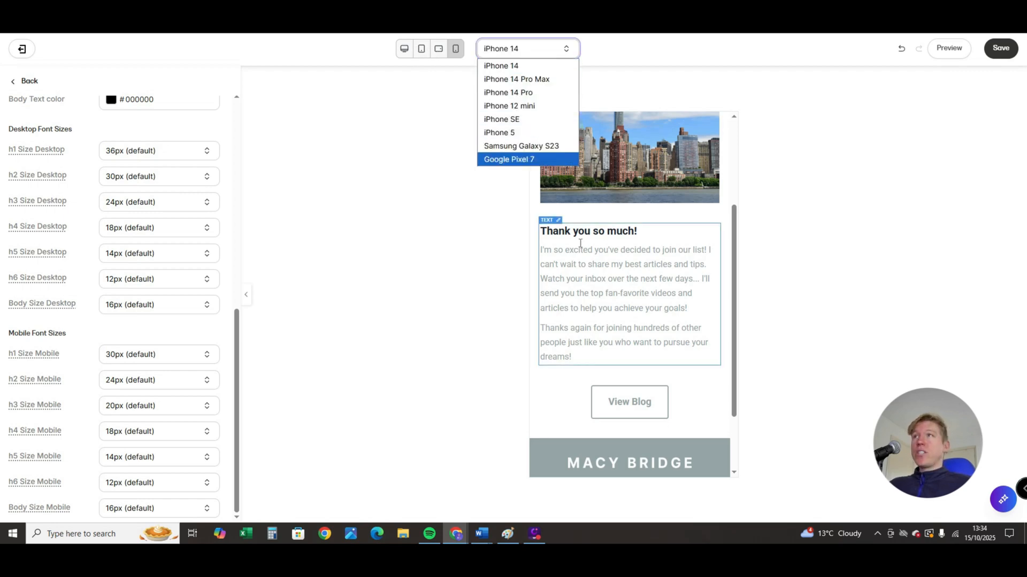
left_click(404, 49)
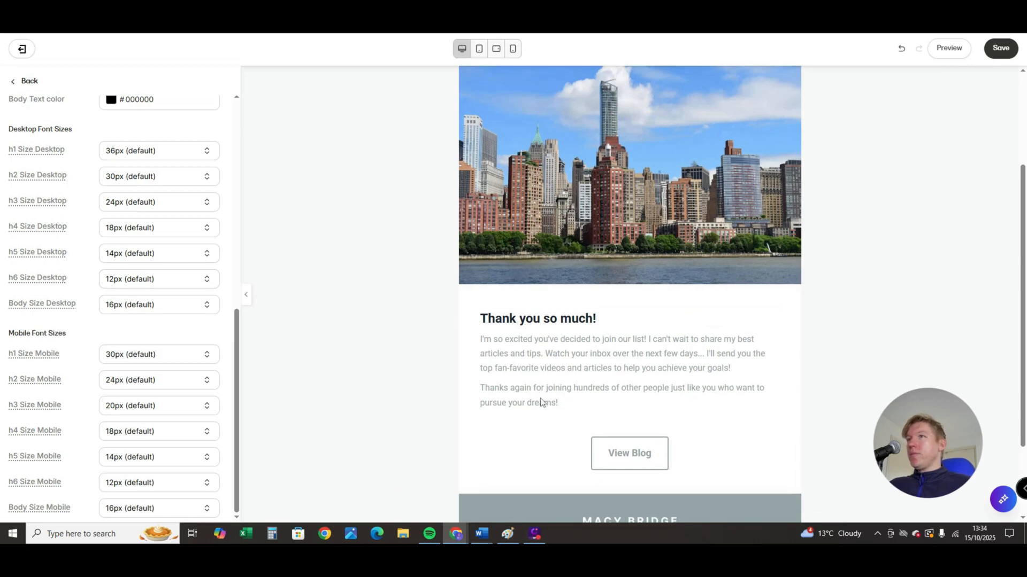
- Save the template with its updated Style Guide, check the text in the email, and leave the Style Guide
scroll(120, 309, "up", 5)
left_click(1001, 53)
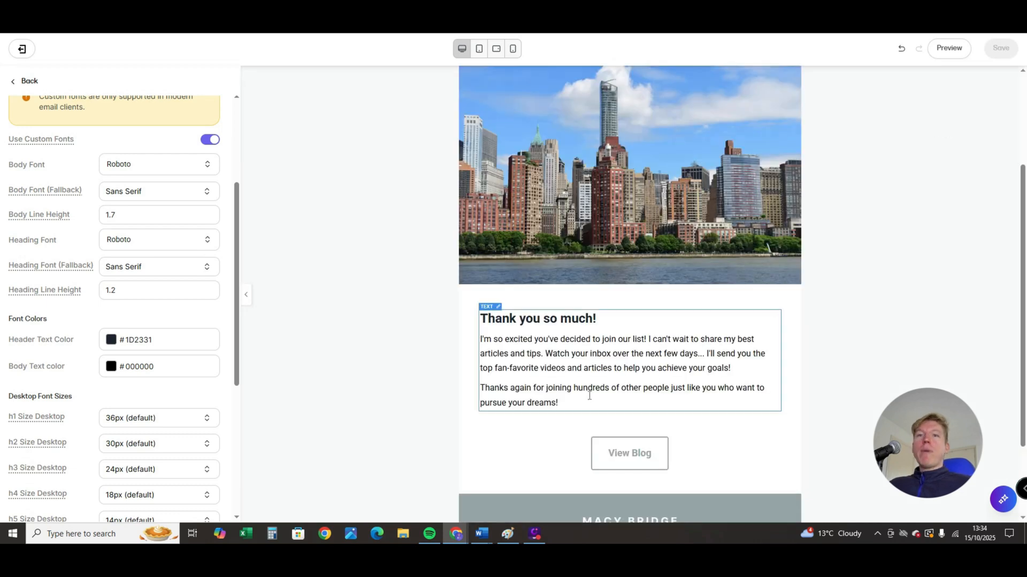
scroll(626, 369, "down", 2)
scroll(617, 331, "up", 1)
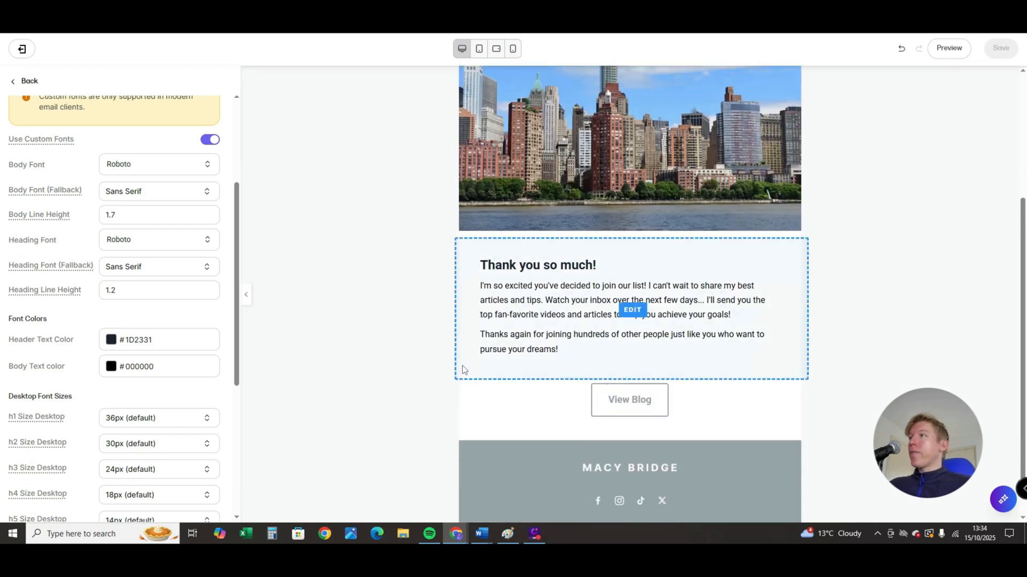
left_click(14, 83)
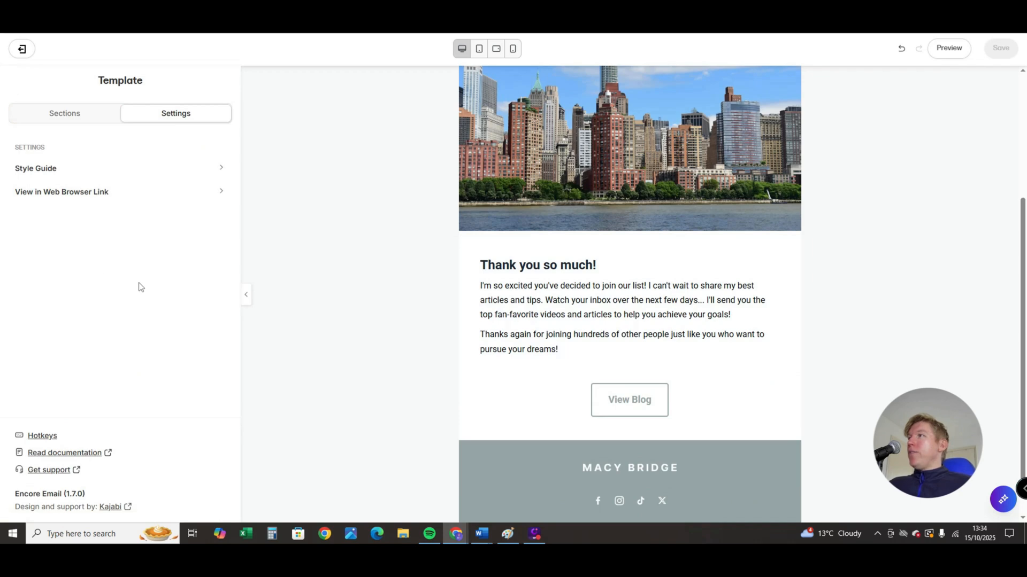
- Set the font size of the closing "Thanks again for joining" paragraph to 24px
left_click_drag(577, 349, 480, 263)
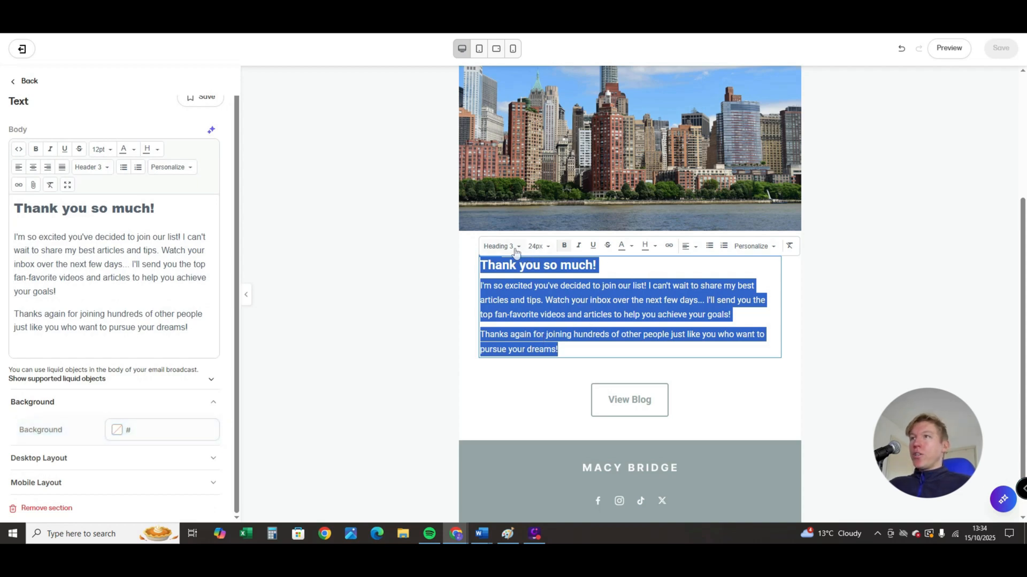
left_click(548, 247)
left_click(581, 349)
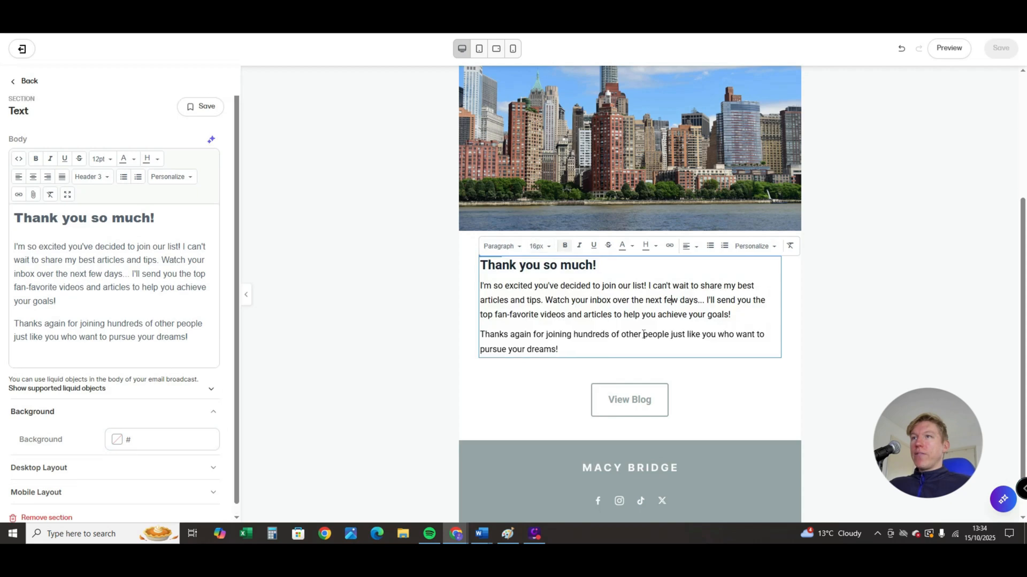
left_click_drag(583, 349, 479, 343)
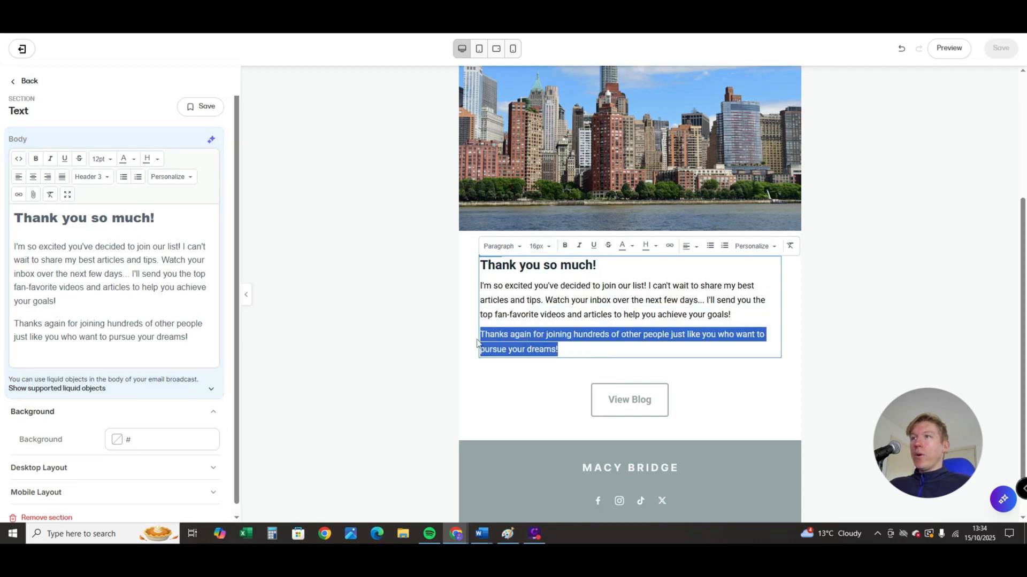
left_click(547, 247)
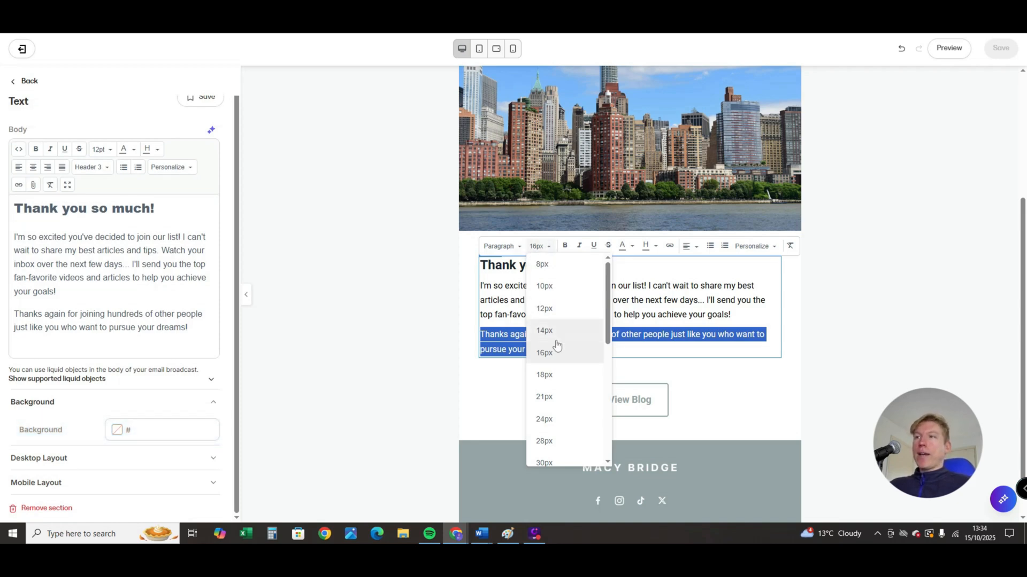
left_click(556, 420)
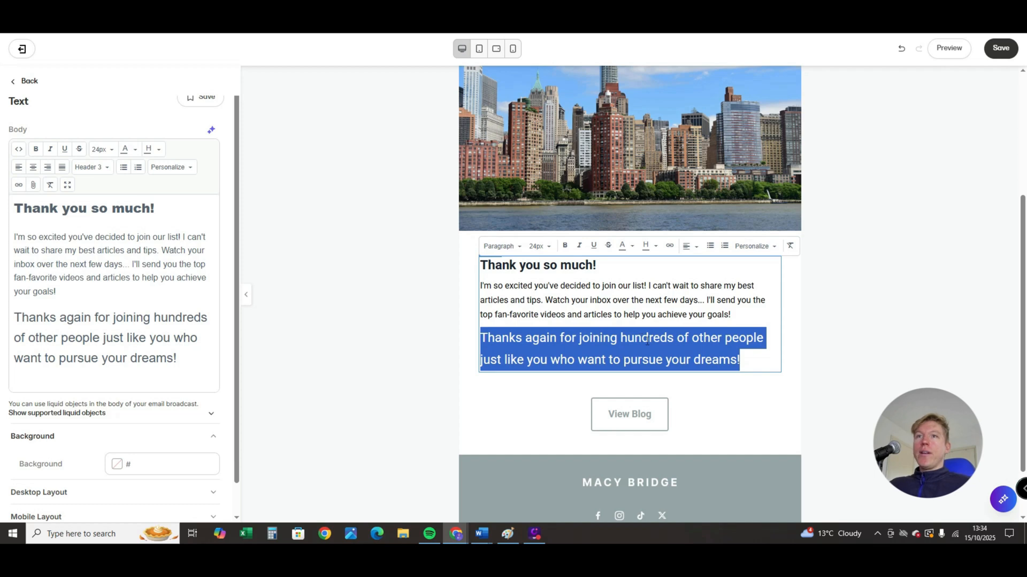
- Make the closing "Thanks again for joining" paragraph bold, italic and underlined
left_click(565, 246)
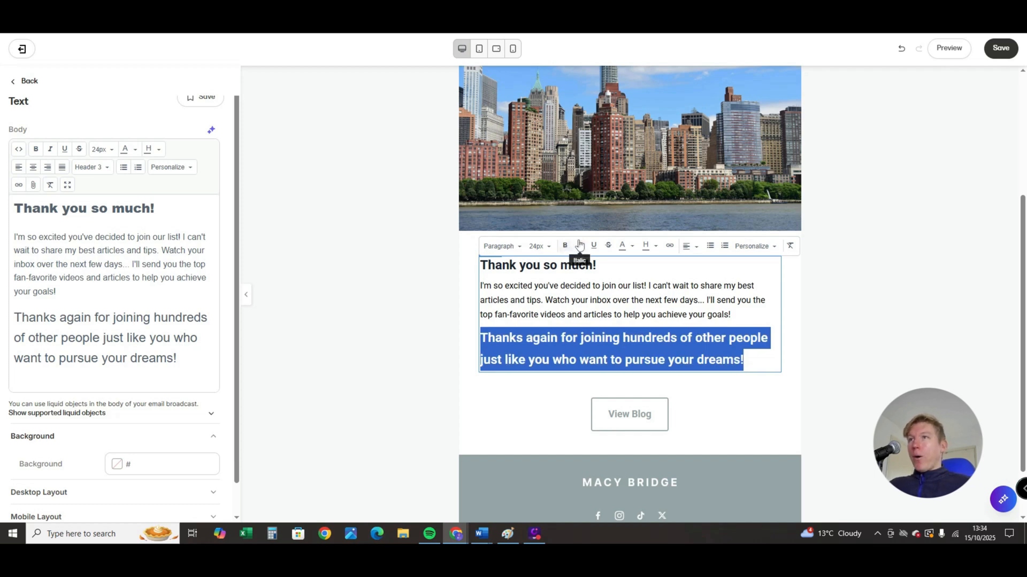
left_click(579, 246)
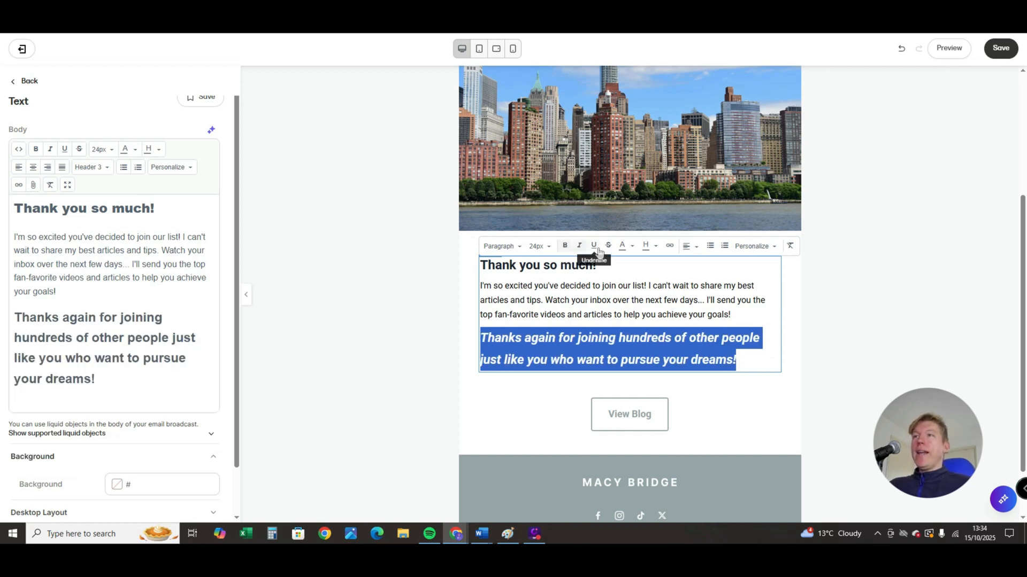
left_click(594, 247)
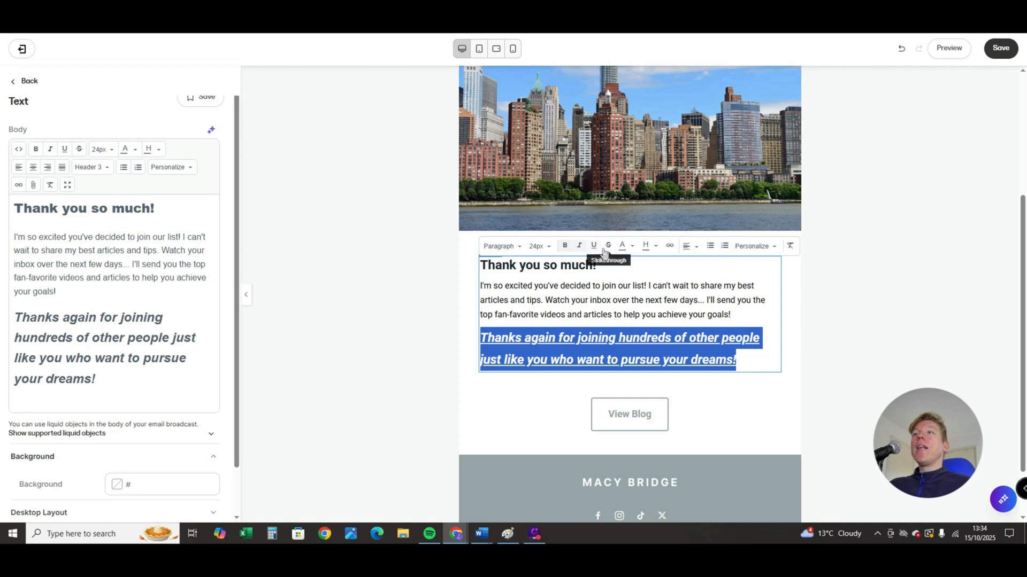
- Color the closing paragraph custom red #d91616, and replace that with a preset green
left_click(631, 248)
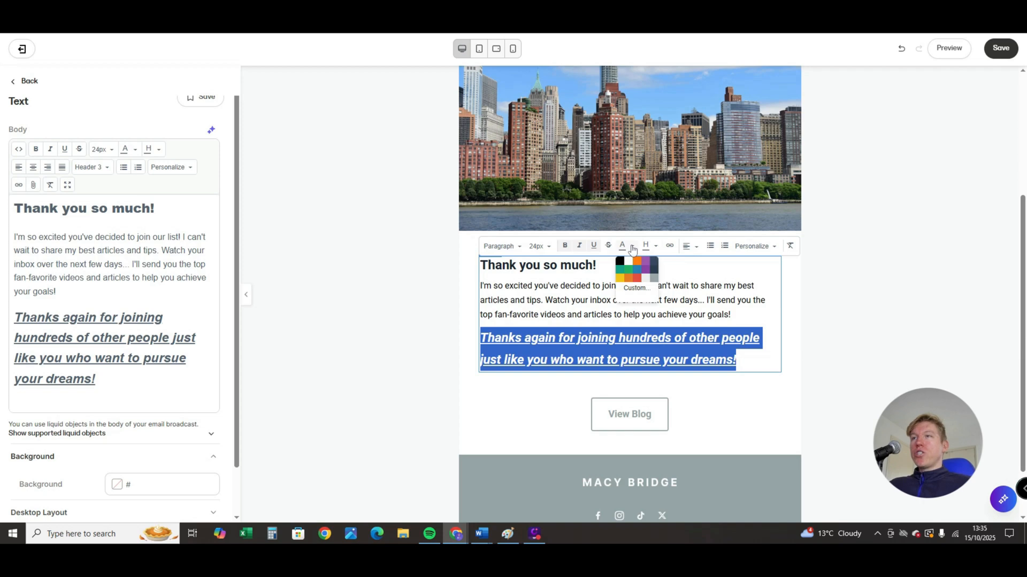
left_click(637, 289)
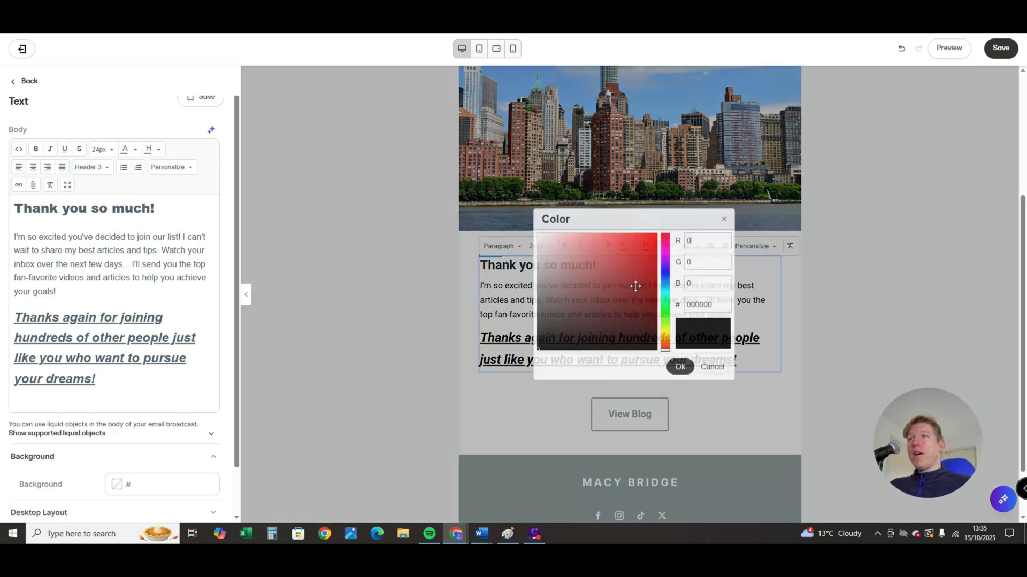
left_click_drag(635, 284, 644, 250)
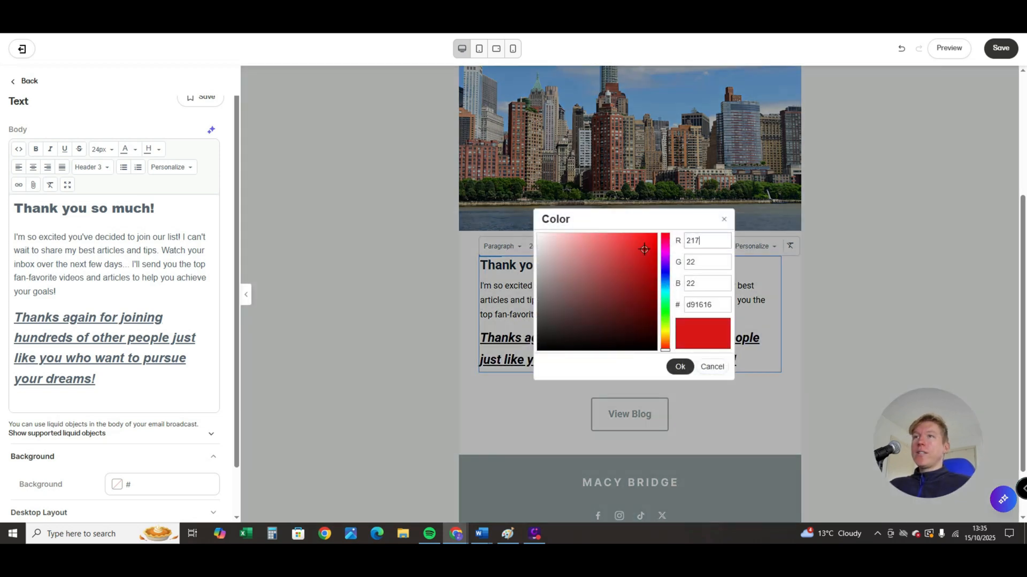
left_click(679, 367)
left_click(633, 248)
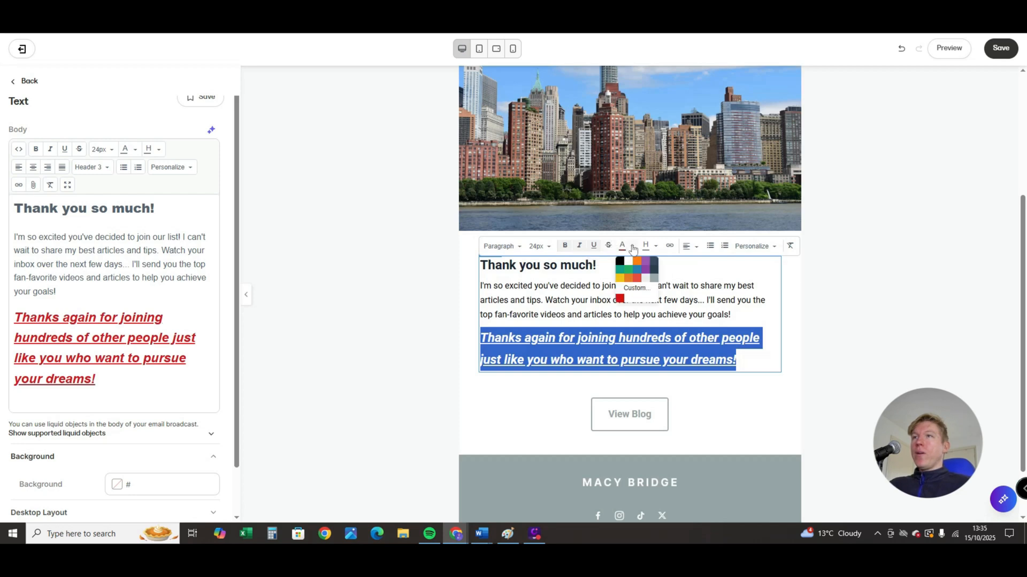
left_click(619, 270)
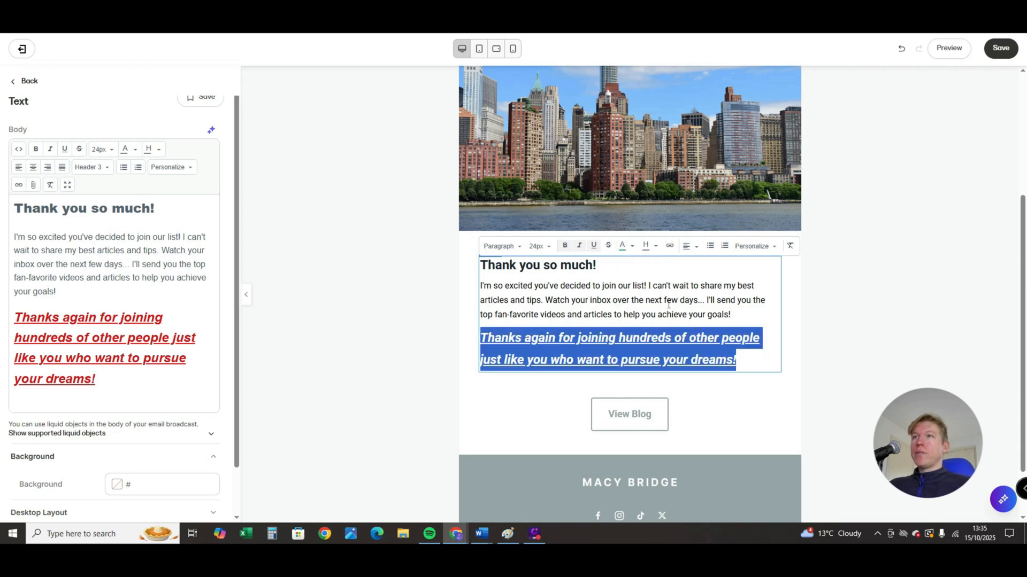
- Justify all the text in the "Thank you so much!" block, including its heading and both paragraphs
left_click_drag(739, 362, 471, 270)
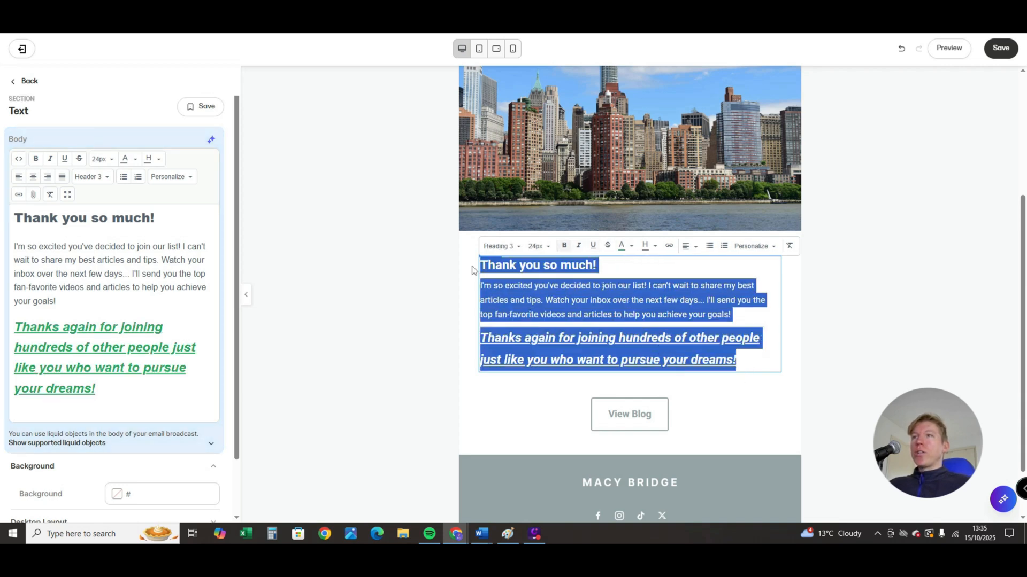
left_click(691, 246)
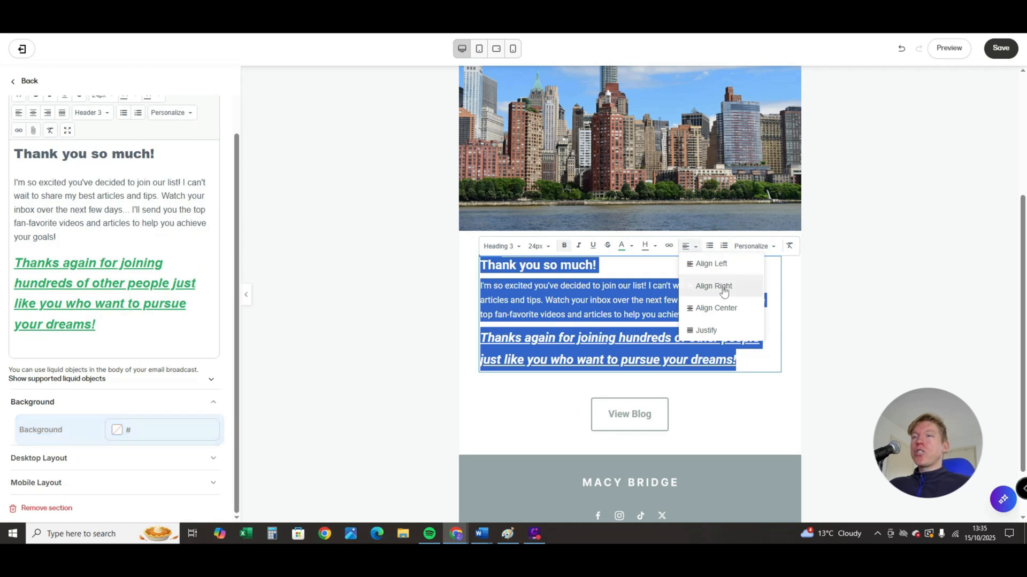
left_click(707, 331)
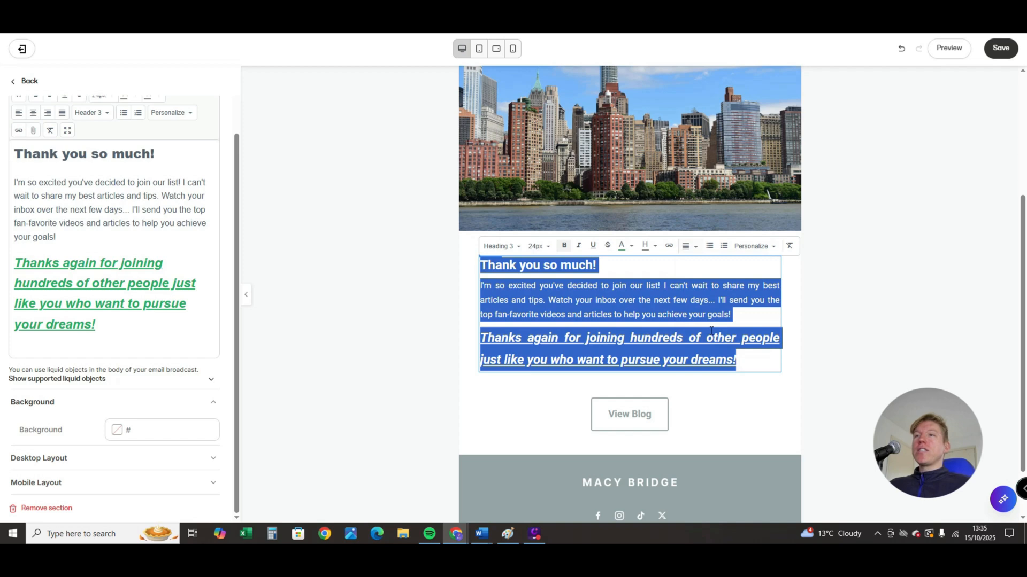
left_click(770, 295)
- Try formatting the closing "Thanks again for joining" paragraph as a bulleted list, and undo it
left_click_drag(738, 360, 479, 342)
left_click(710, 246)
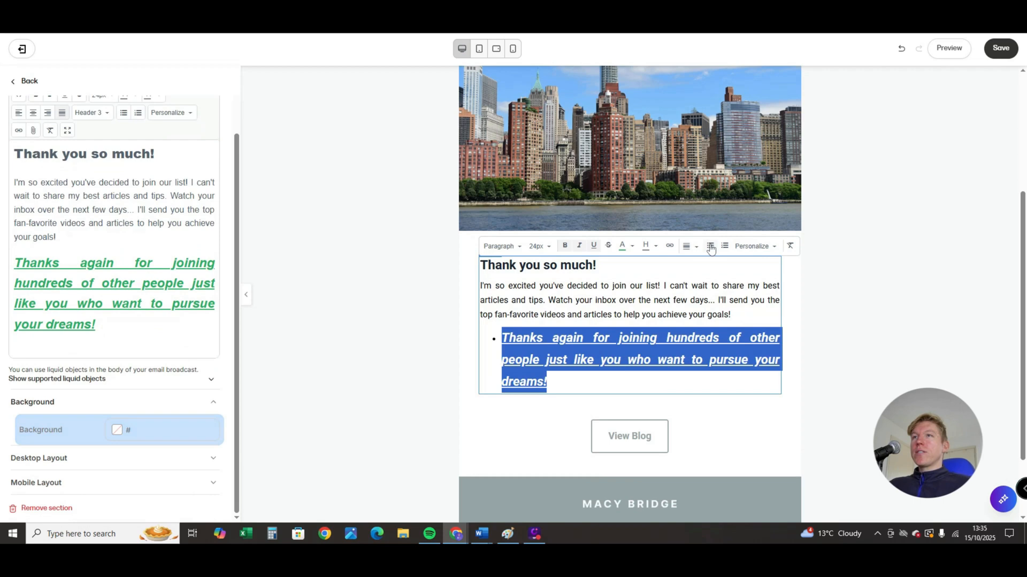
left_click(680, 335)
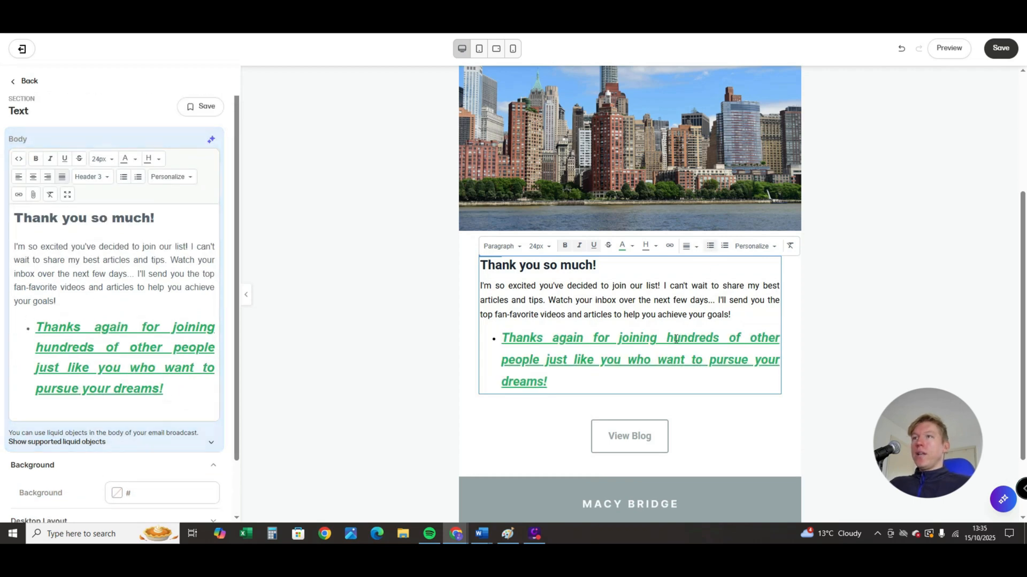
key("ctrl+z")
left_click(723, 314)
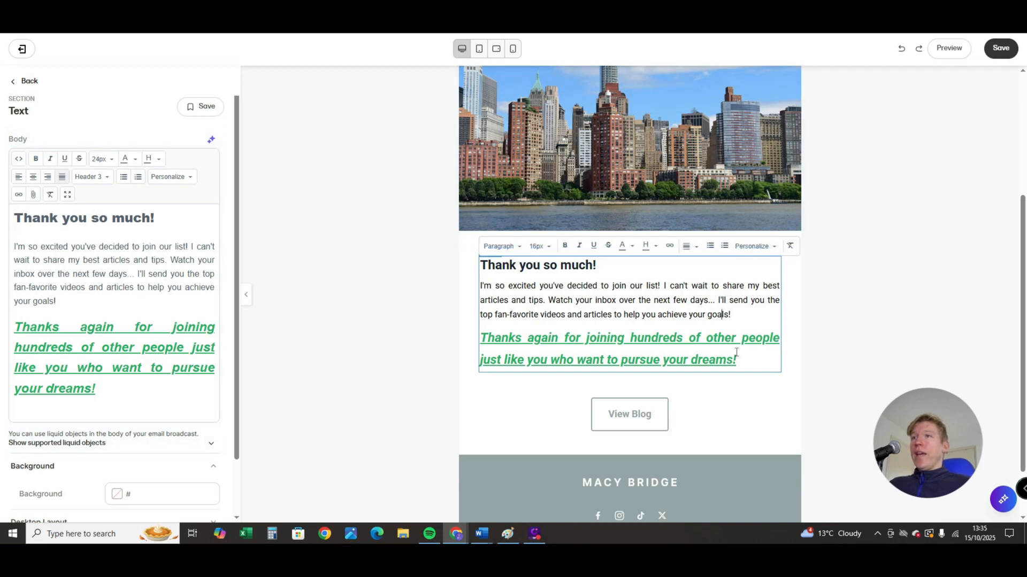
- Clear all formatting from the closing "Thanks again for joining" paragraph and leave the text section's settings
triple_click(751, 362)
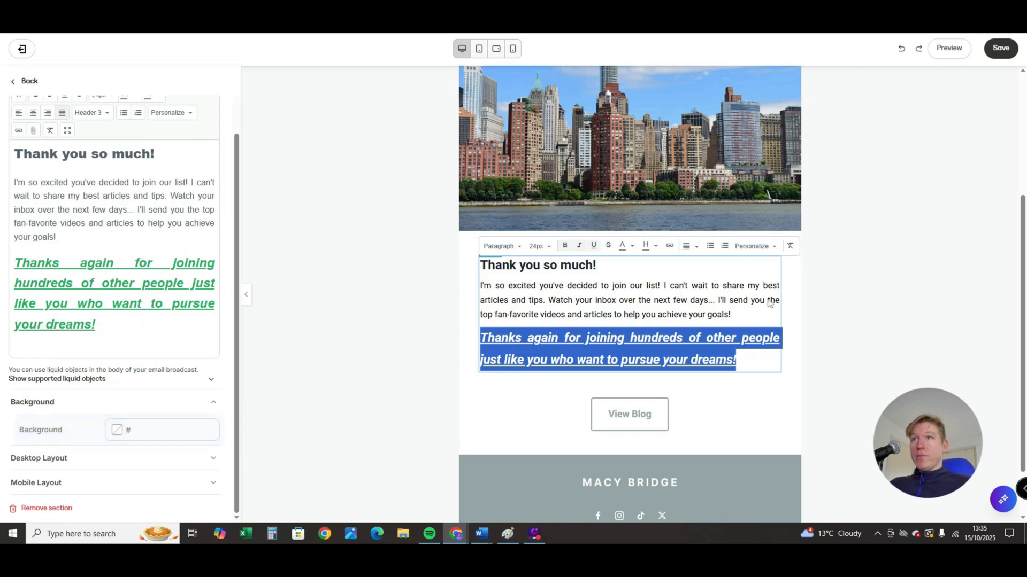
left_click(790, 247)
left_click(628, 295)
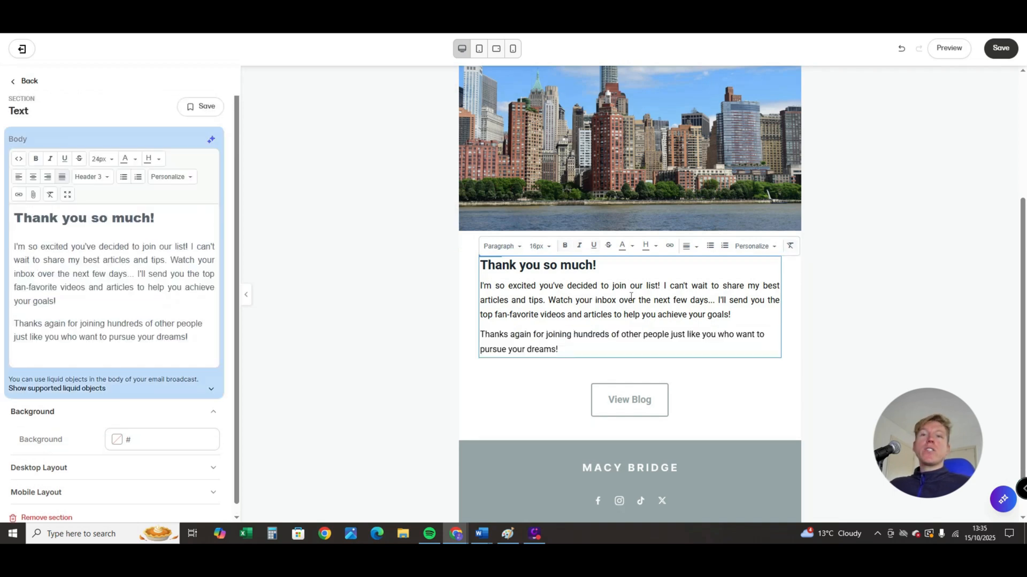
scroll(689, 300, "down", 1)
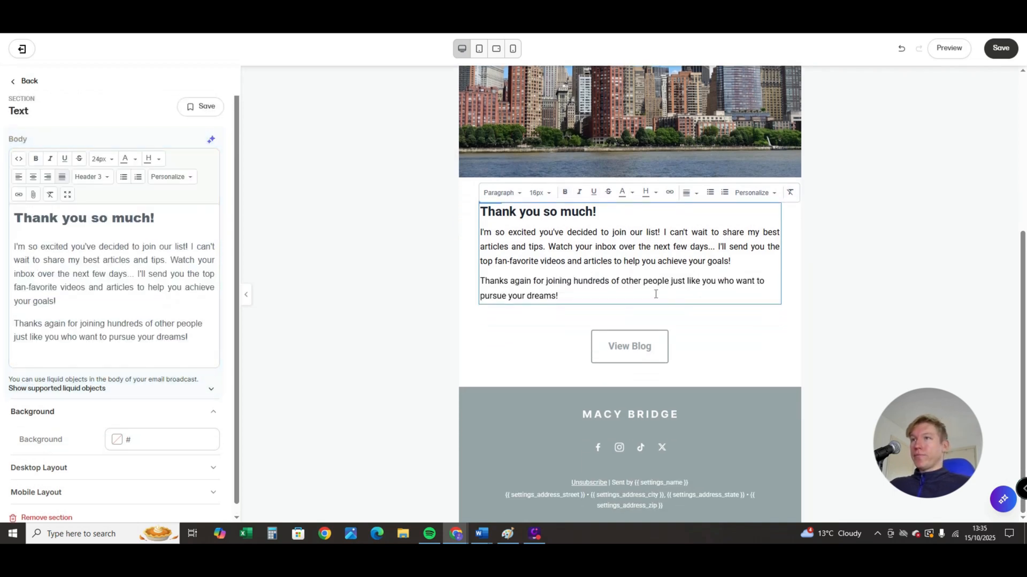
scroll(656, 294, "up", 1)
left_click(15, 84)
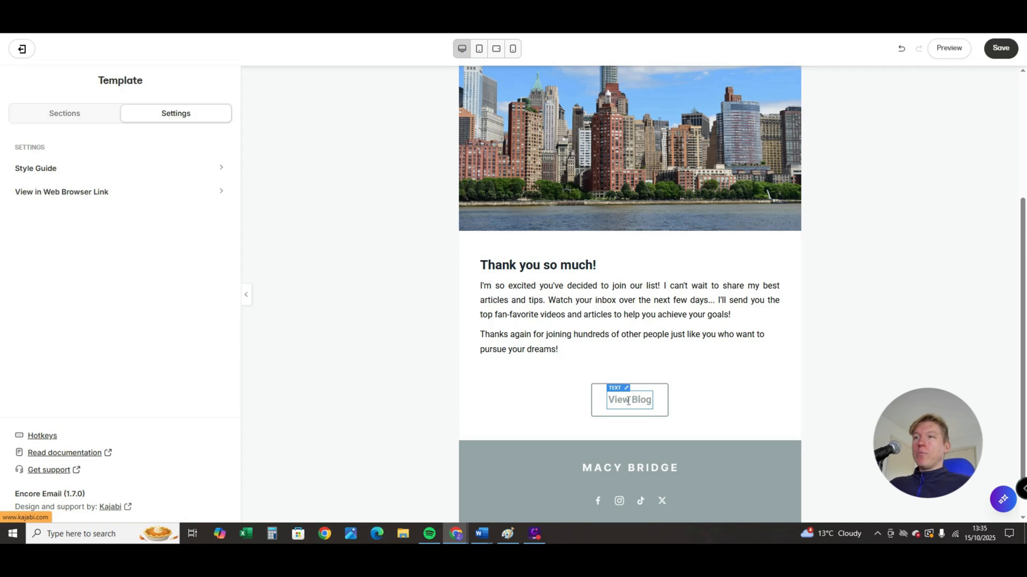
- Change the link text of the button below the "Thank you so much!" text to "Click Here"
left_click(612, 404)
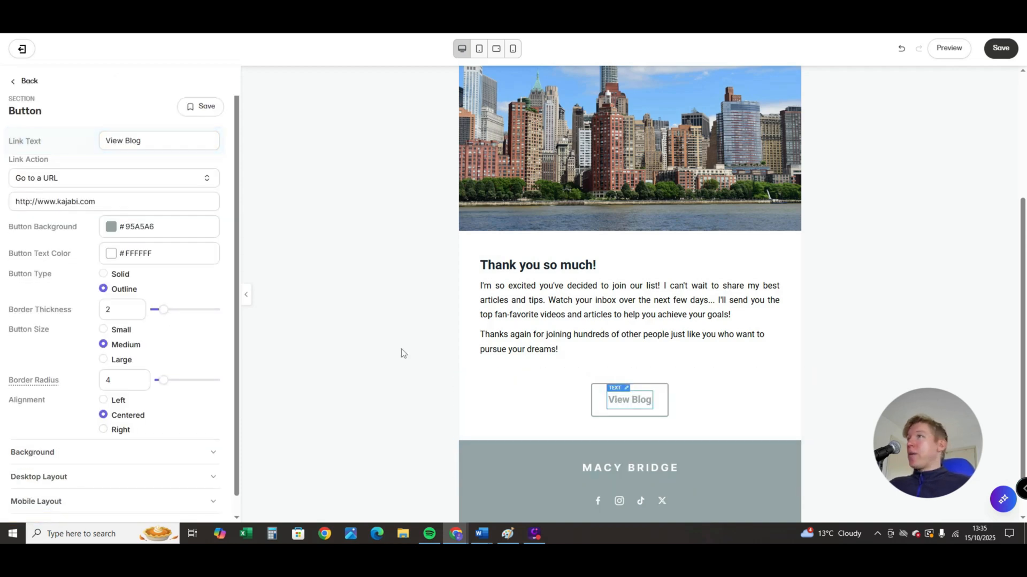
left_click(625, 404)
scroll(124, 295, "up", 1)
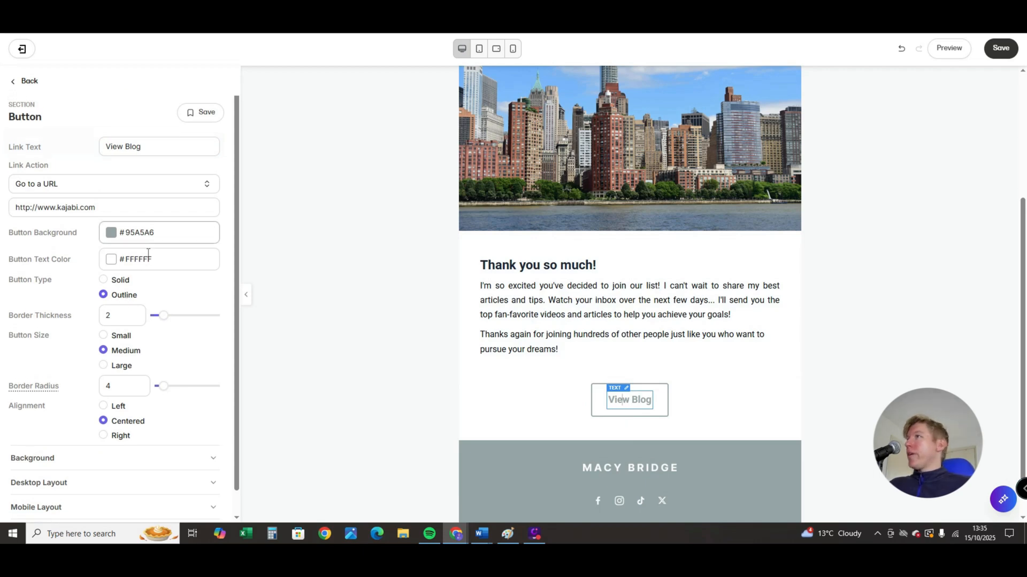
triple_click(154, 148)
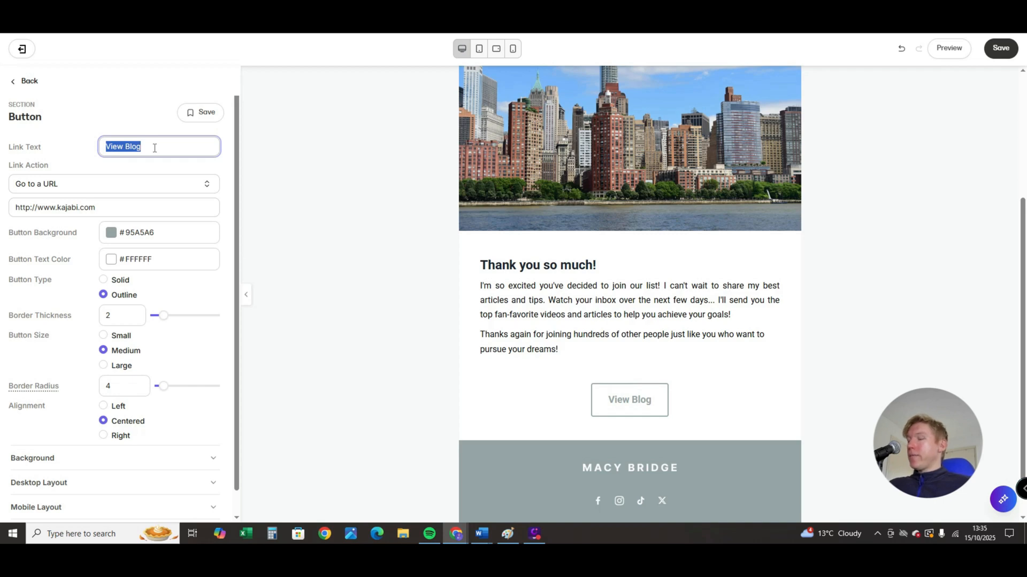
type("Clki")
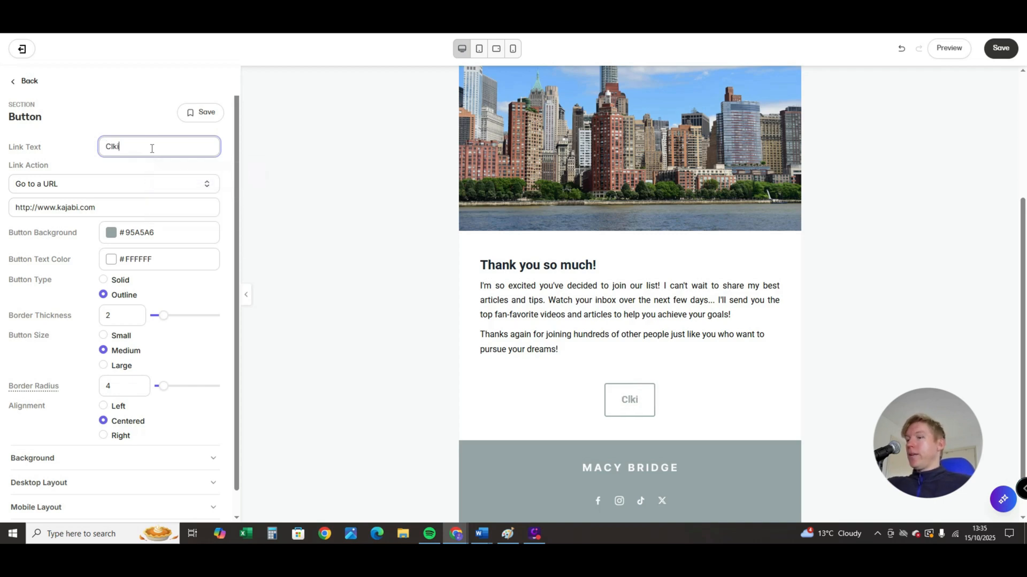
key("BackSpace")
key("BackSpace")
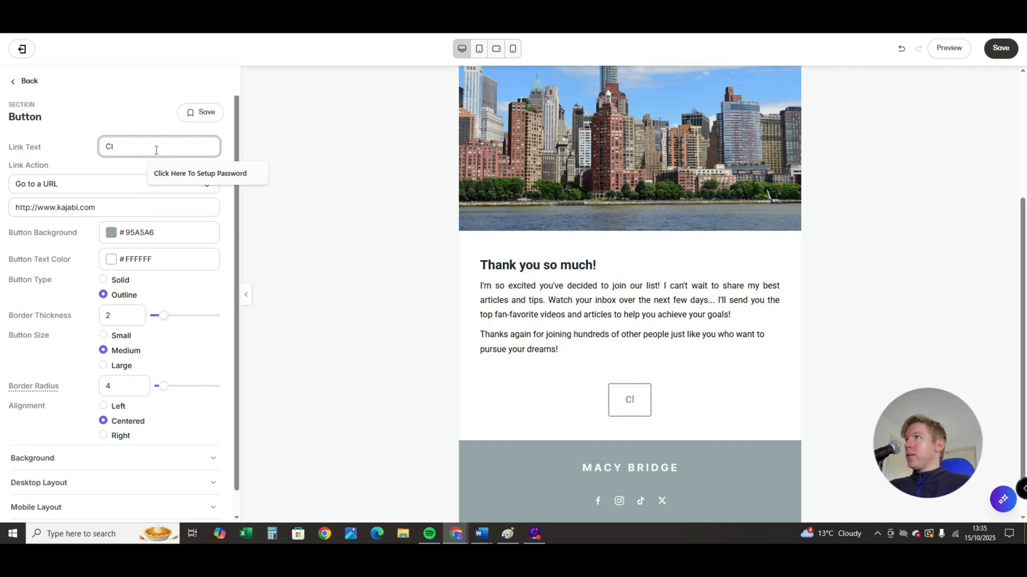
type("ick Here")
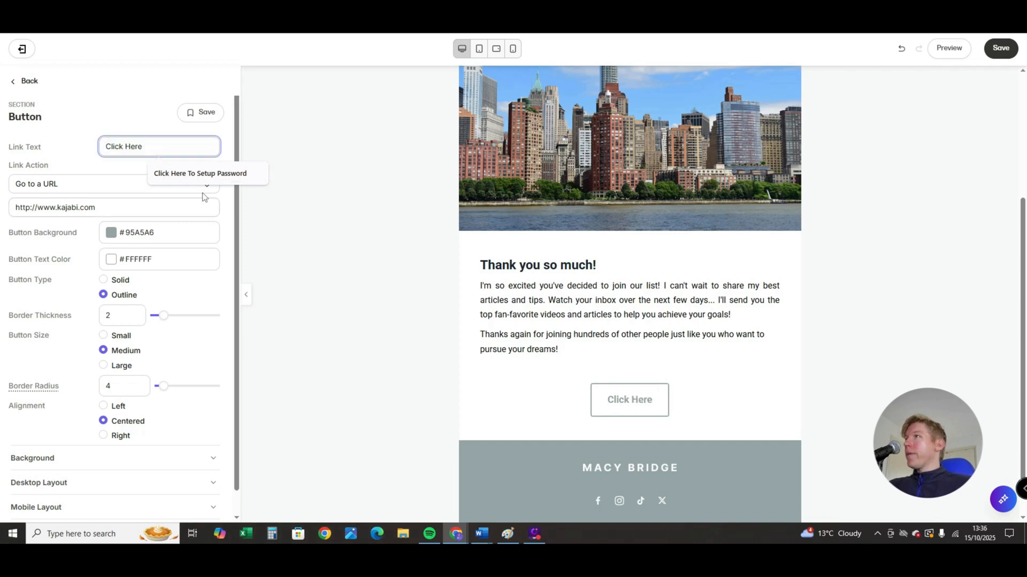
left_click(229, 226)
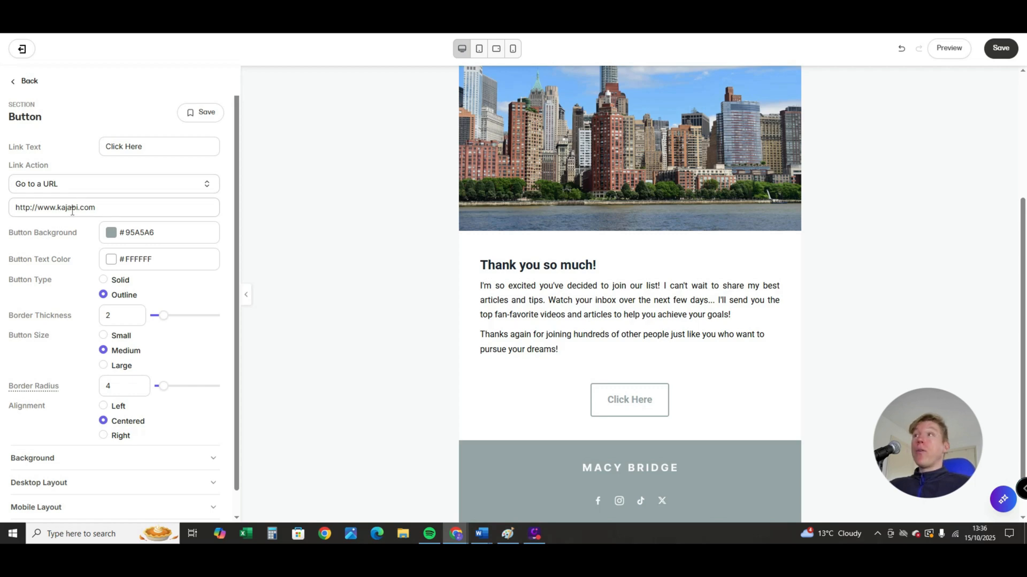
- Keep the button's link action as Go to a URL and set its background color to black #000000
left_click(75, 187)
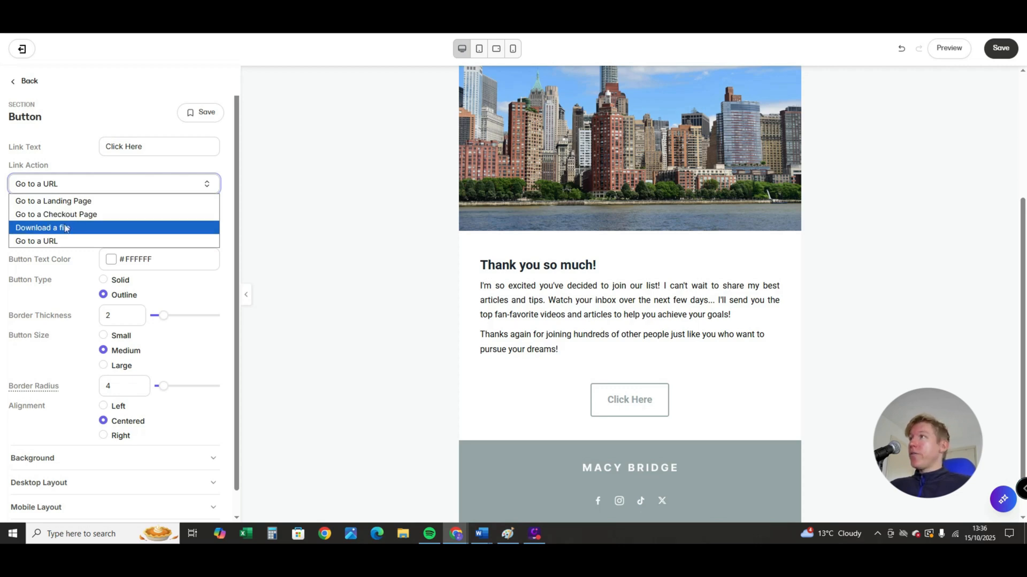
left_click(198, 241)
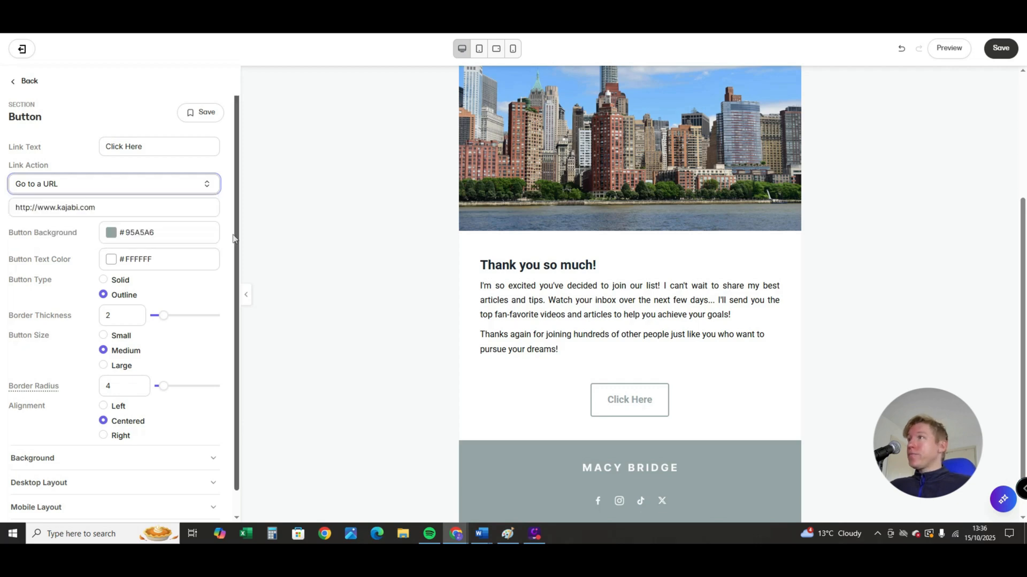
left_click(111, 235)
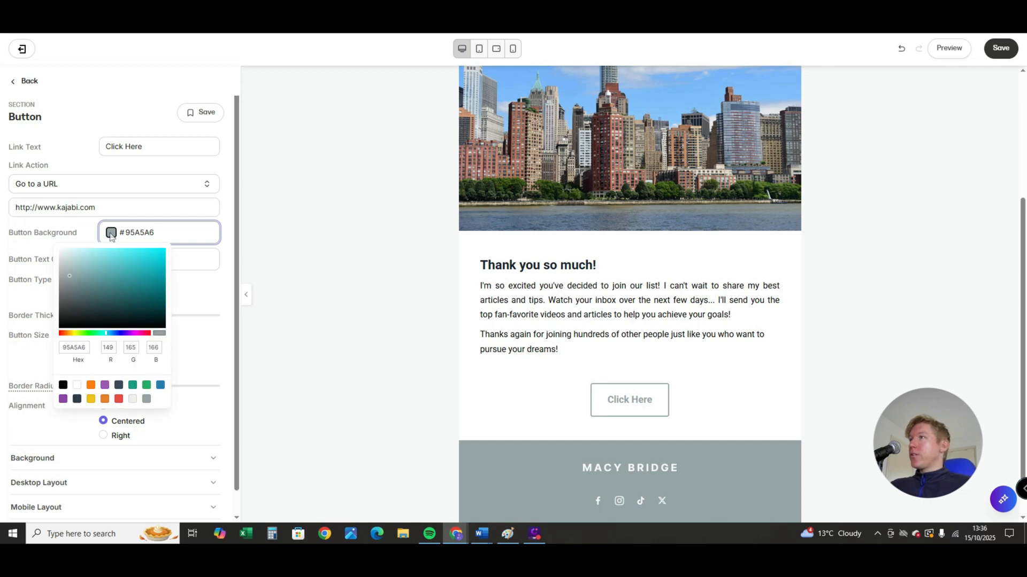
left_click_drag(110, 260, 52, 338)
left_click(201, 289)
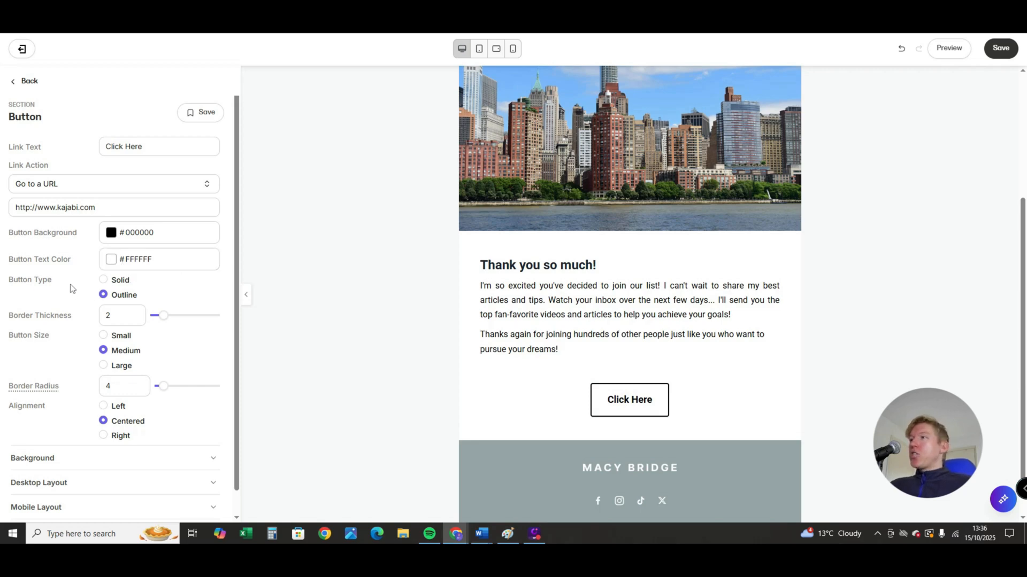
- Try the Solid button type against Outline on the "Click Here" button, and return to Outline
left_click(104, 279)
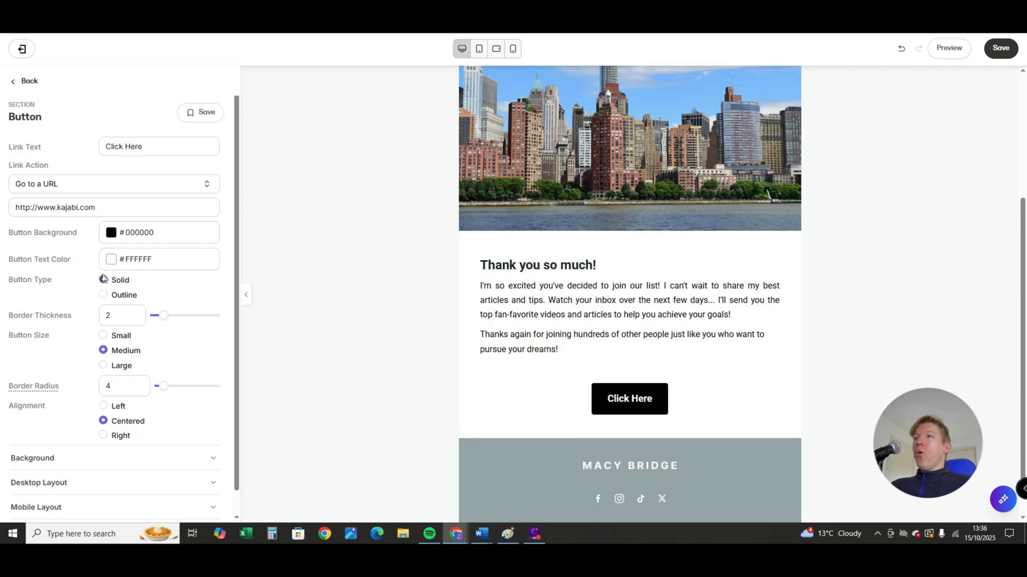
left_click(104, 296)
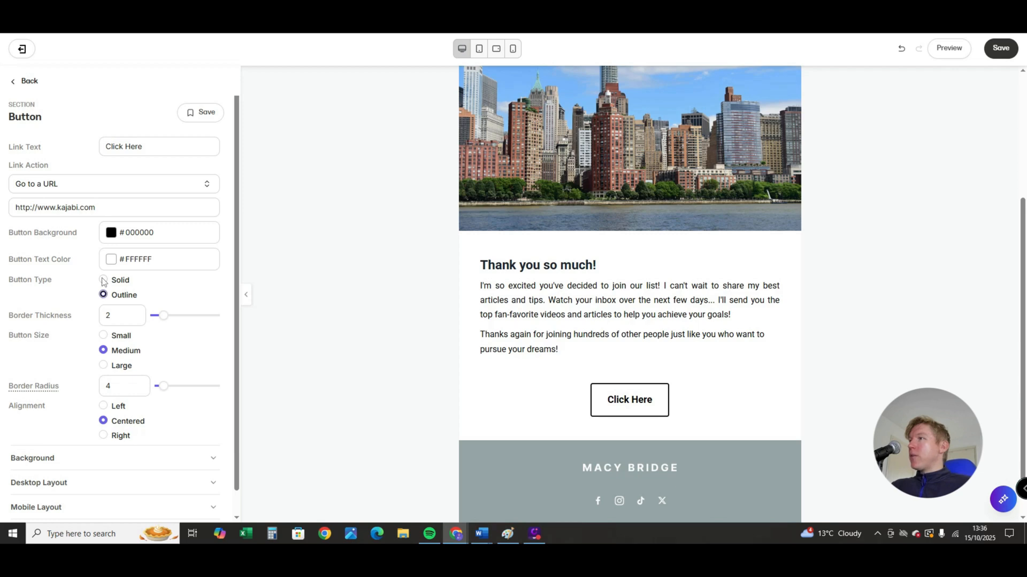
left_click(104, 280)
left_click(105, 295)
left_click(104, 280)
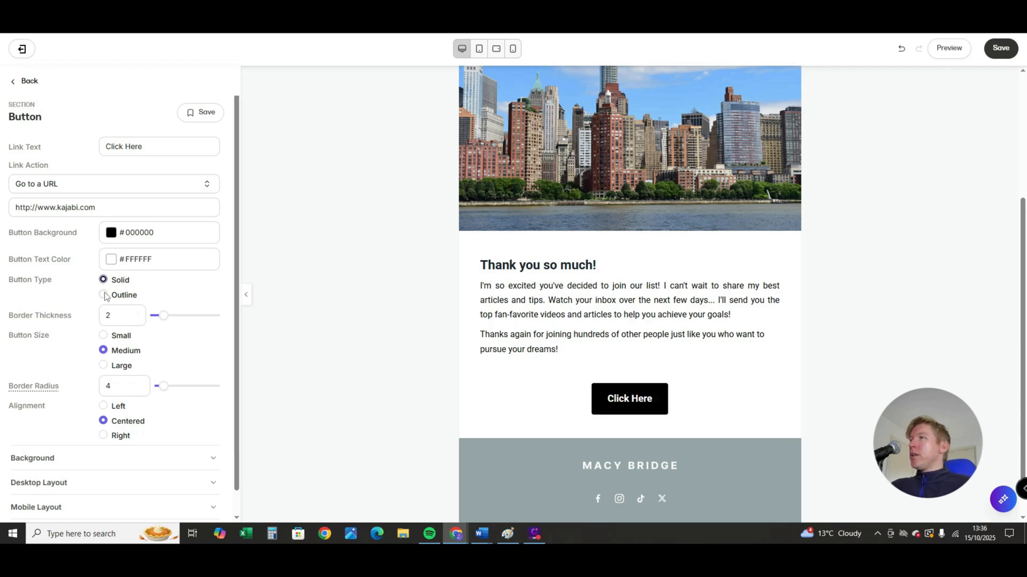
left_click(104, 295)
- Style the "Click Here" button with border thickness 5, Large size and border radius 50
left_click_drag(163, 315, 188, 316)
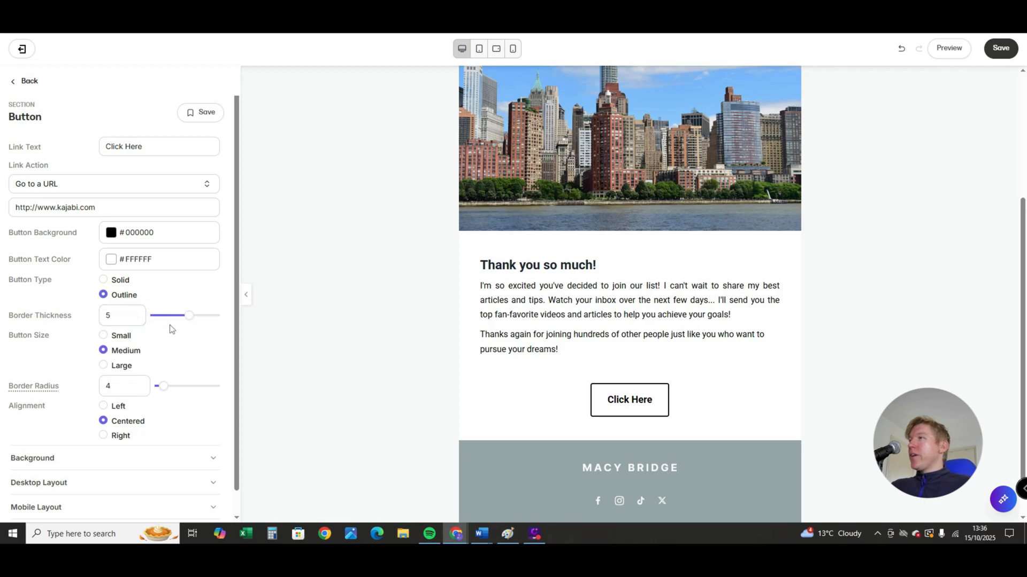
left_click(104, 365)
scroll(106, 369, "down", 1)
left_click(128, 362)
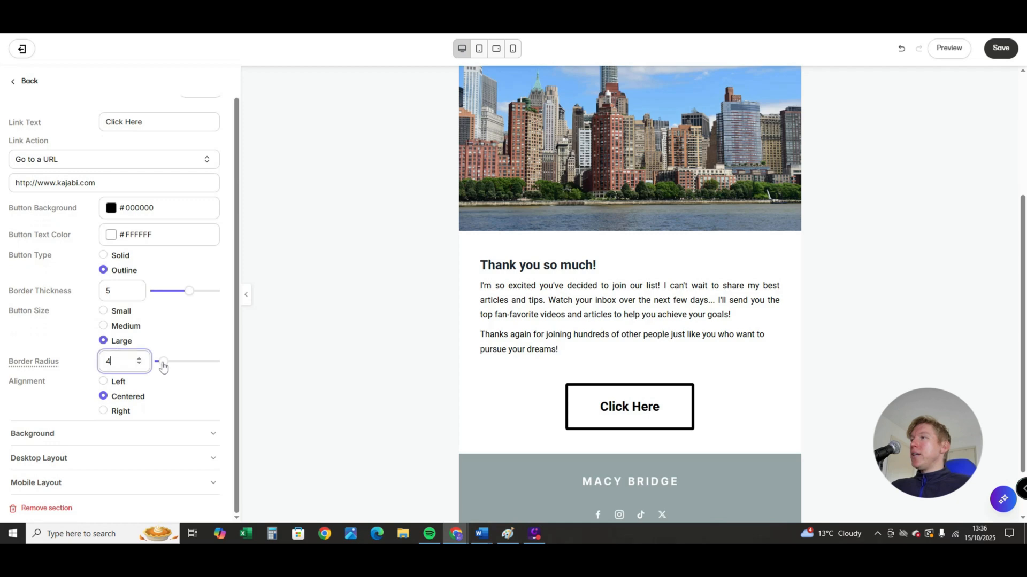
left_click_drag(161, 363, 214, 365)
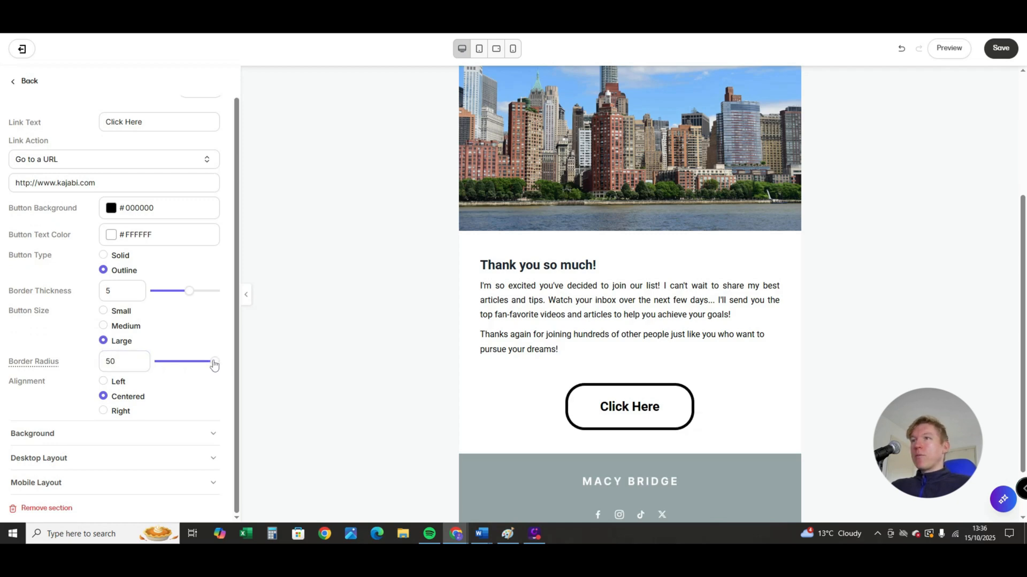
- Try left alignment for the "Click Here" button, and return it to Centered
left_click(106, 382)
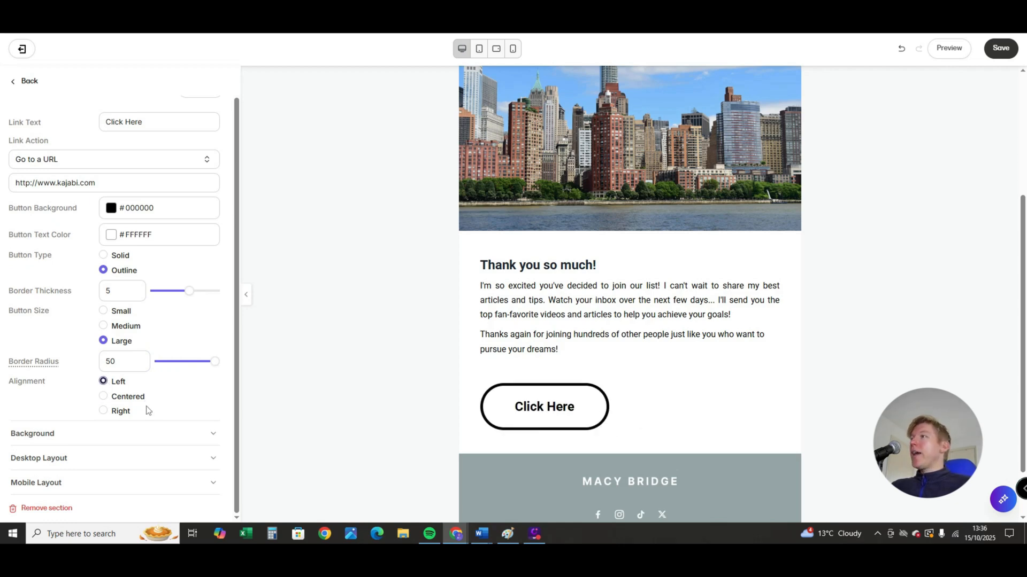
left_click(128, 396)
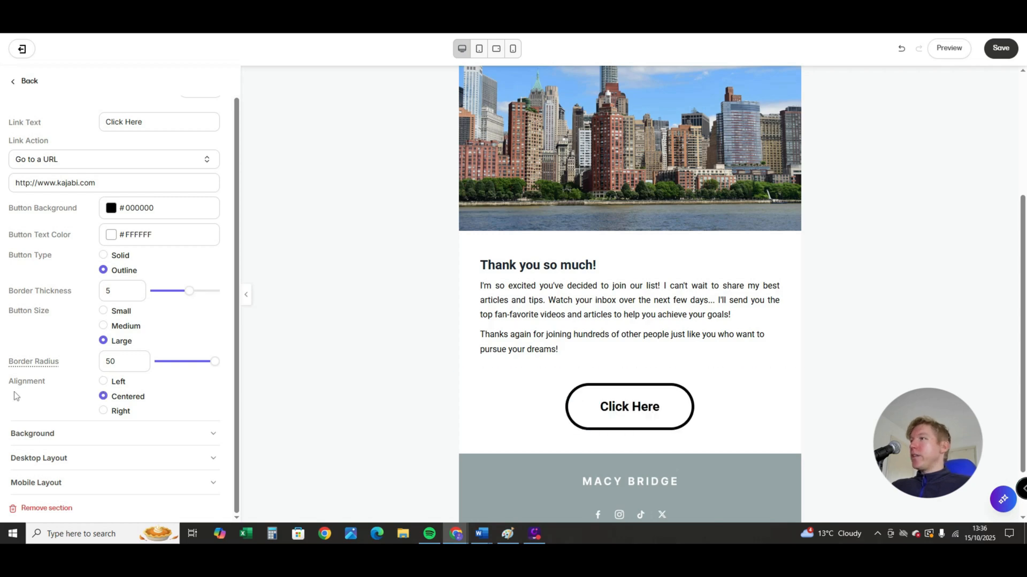
scroll(199, 400, "up", 1)
- Add an Image and Text section to the email and move it directly below the Button section
left_click(14, 84)
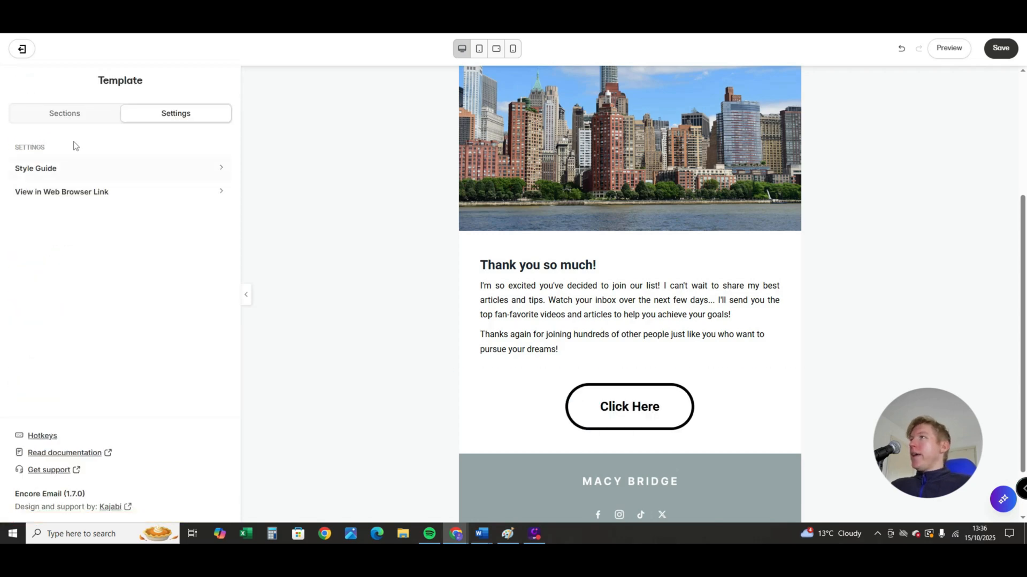
left_click(69, 115)
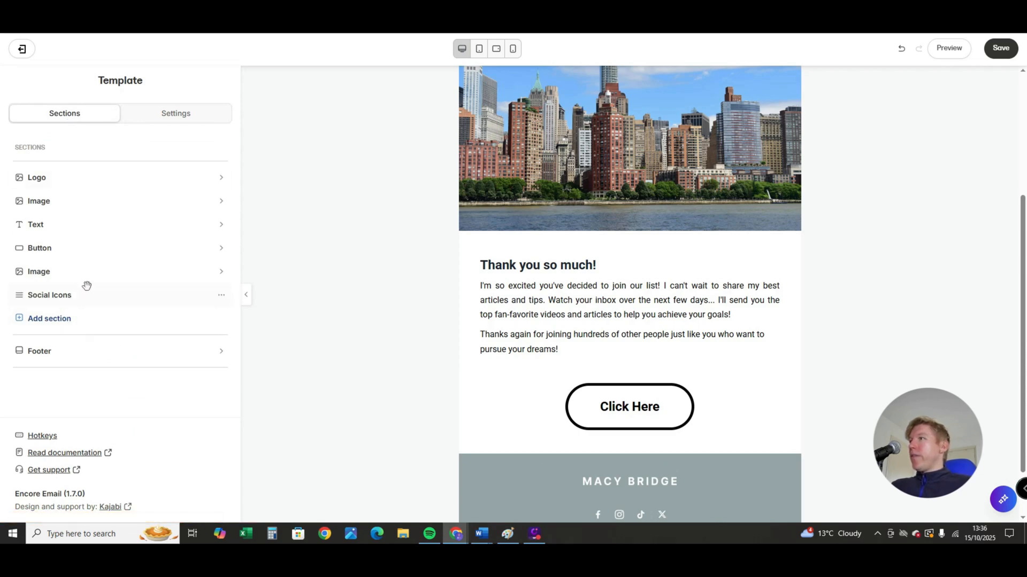
left_click(52, 322)
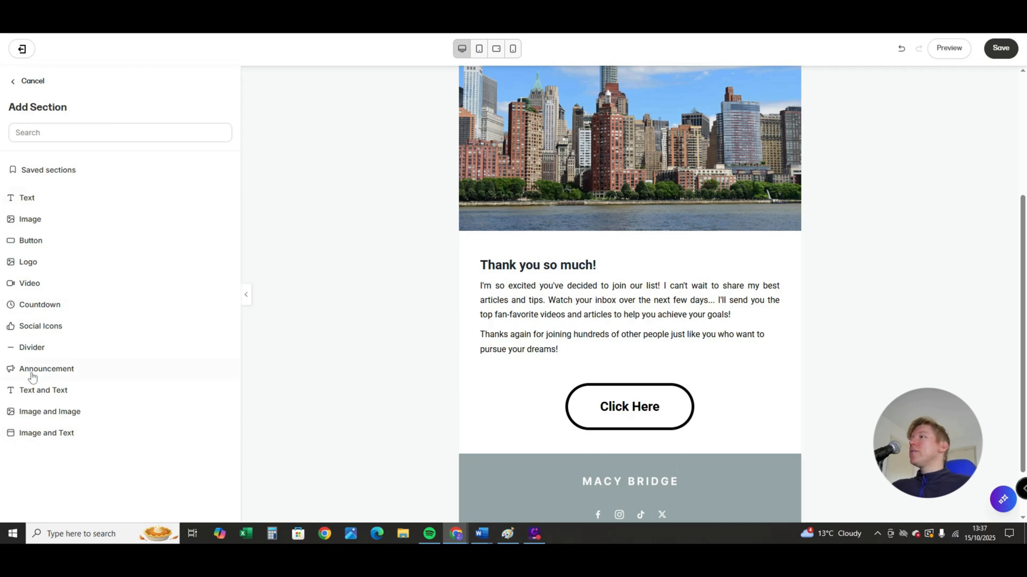
left_click(37, 437)
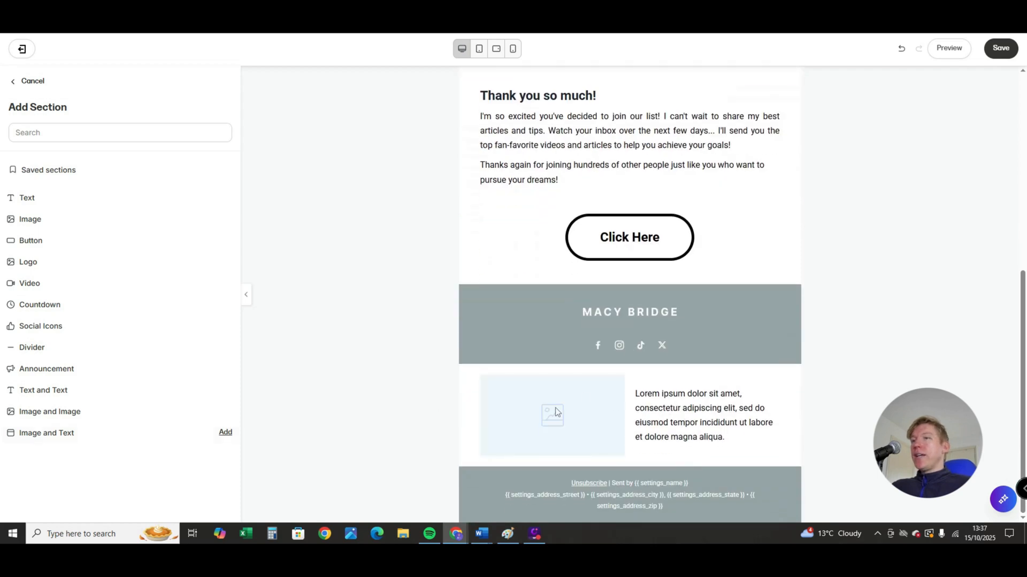
left_click(225, 432)
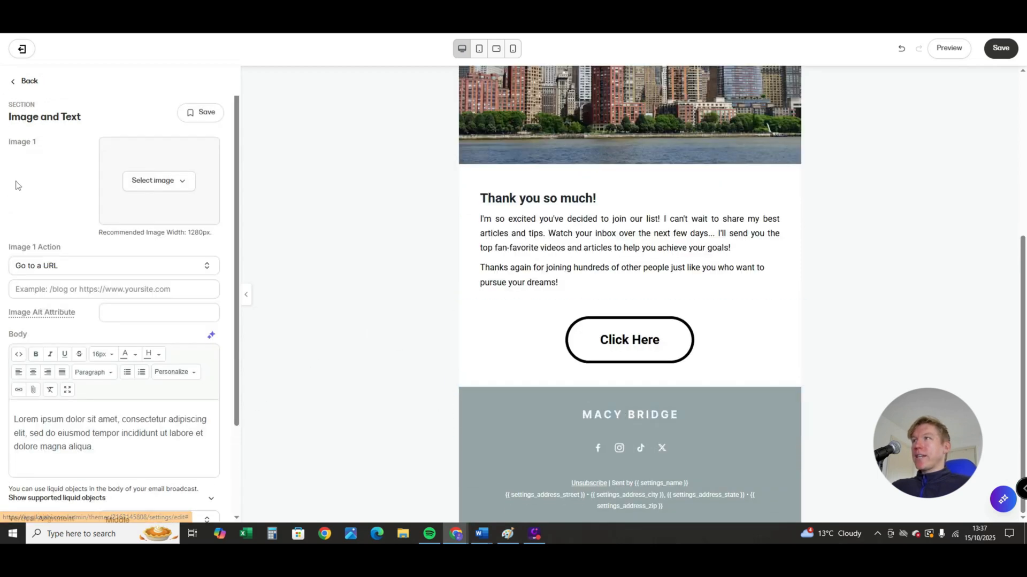
left_click(16, 88)
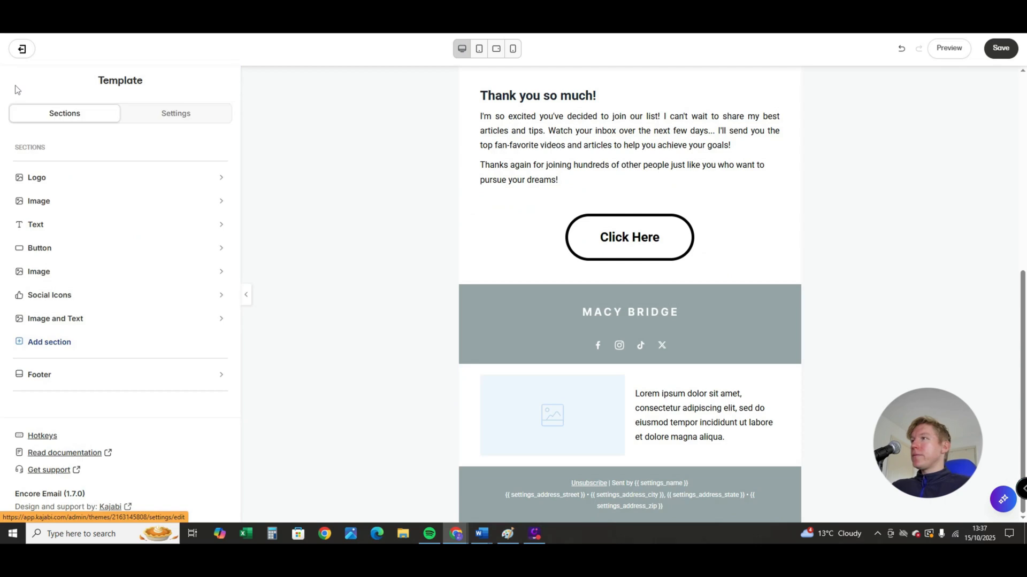
left_click_drag(222, 321, 220, 282)
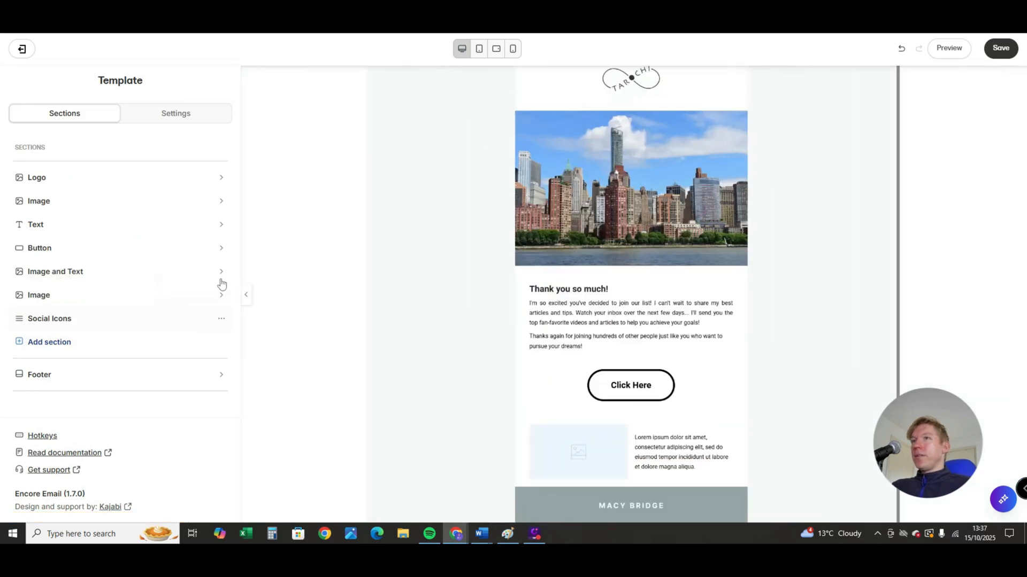
- Fill the image placeholder of the Image and Text section with the recent picture of the running man
left_click(564, 366)
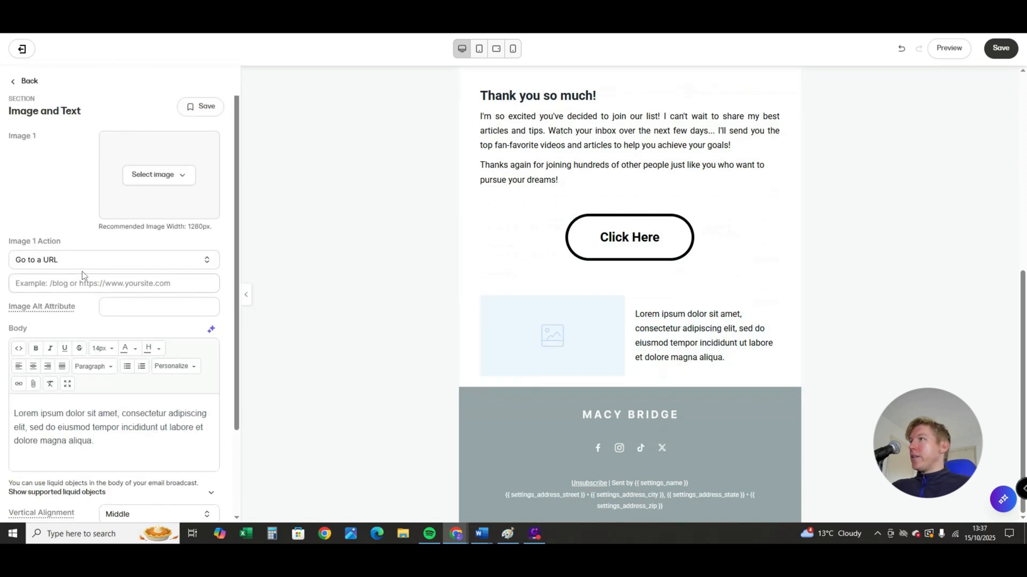
left_click(160, 176)
left_click(143, 221)
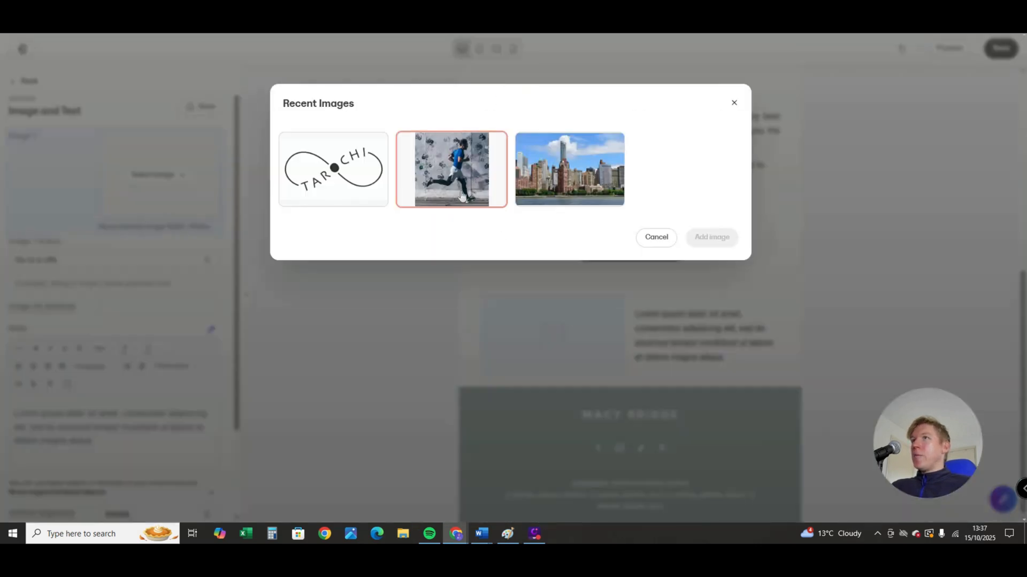
left_click(489, 166)
left_click(711, 239)
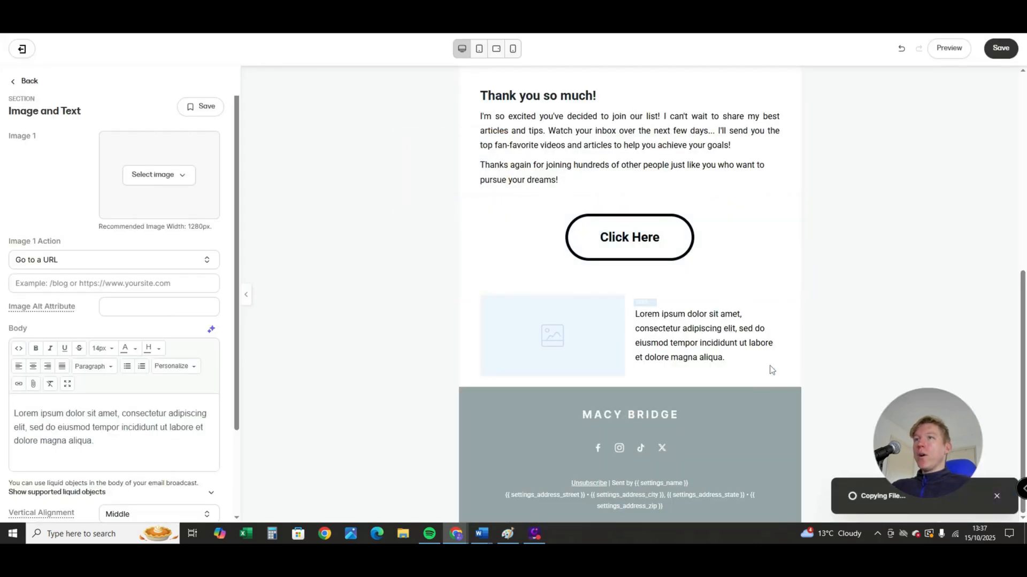
- Select the placeholder body text beside the new image and save the email template
left_click(718, 342)
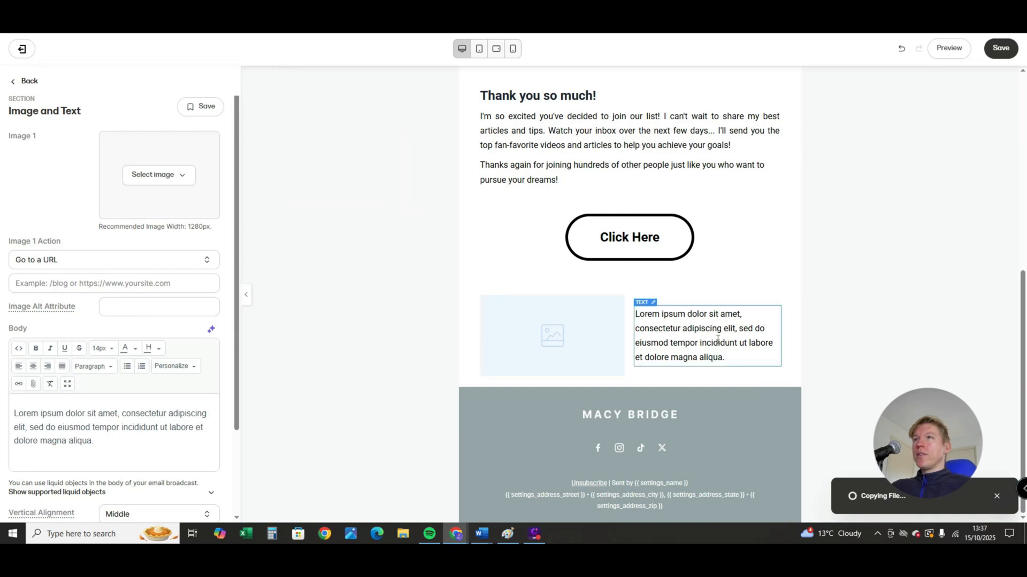
left_click(1002, 49)
scroll(684, 327, "up", 7)
scroll(684, 327, "down", 7)
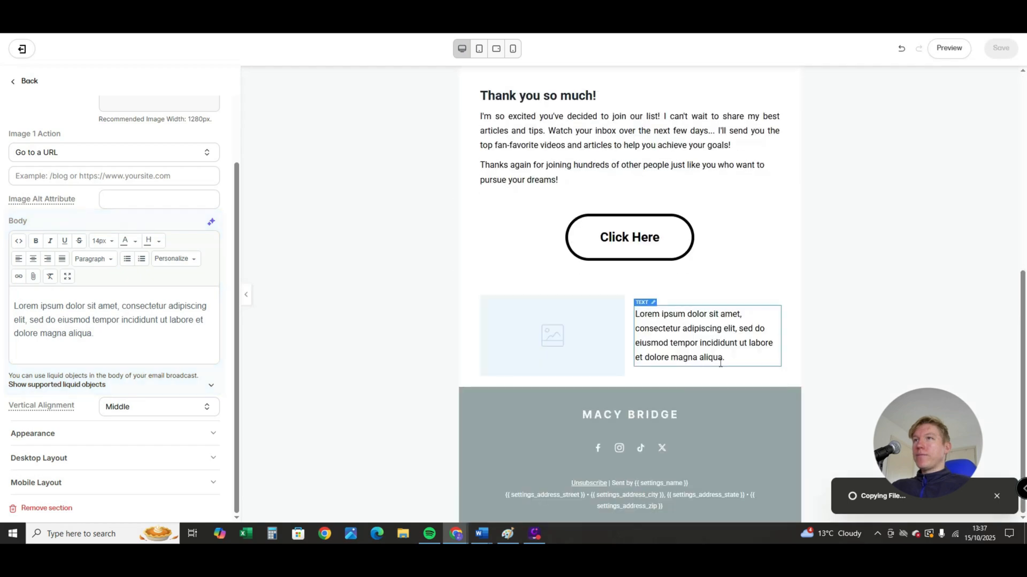
scroll(706, 401, "up", 2)
scroll(658, 347, "down", 3)
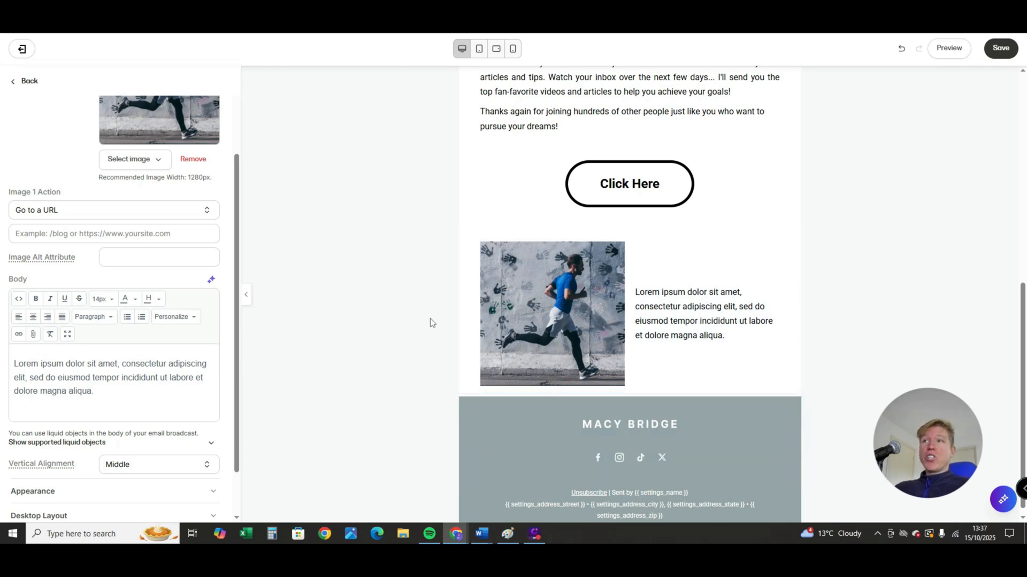
- Remove the Image section holding the "MACY BRIDGE" logo from above the social icons at the end of the email
scroll(600, 370, "down", 1)
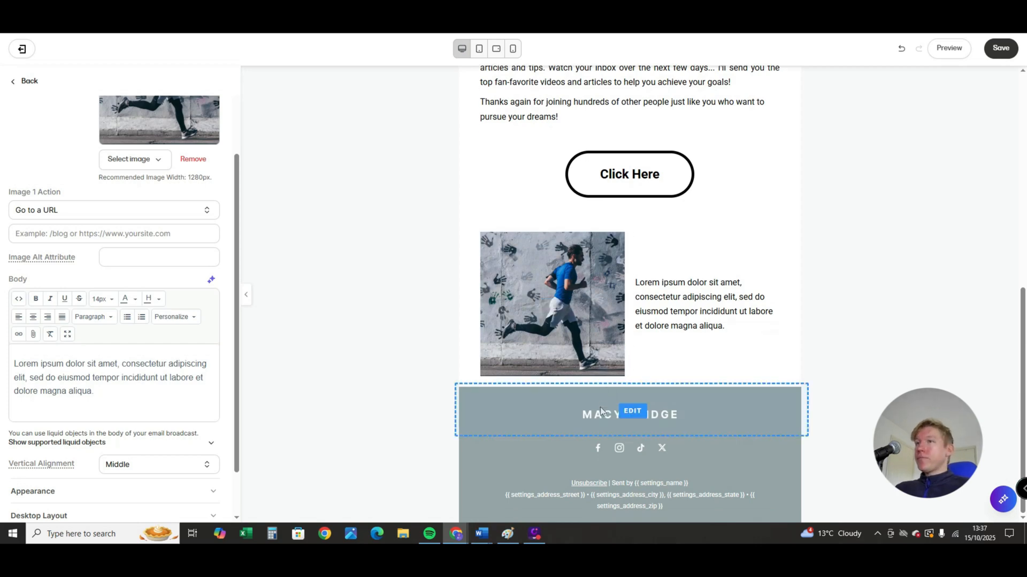
left_click(16, 85)
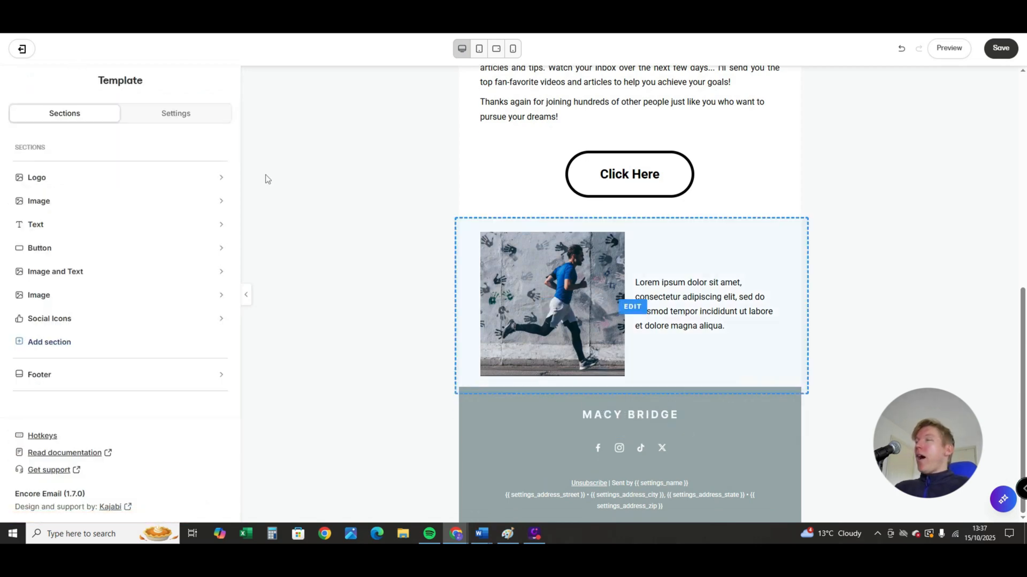
left_click(554, 412)
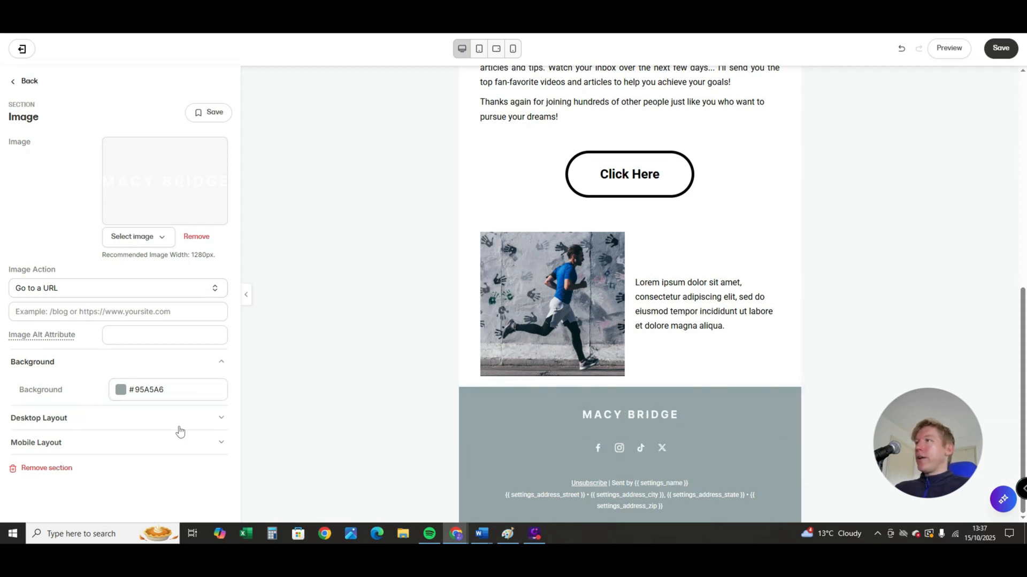
left_click(47, 468)
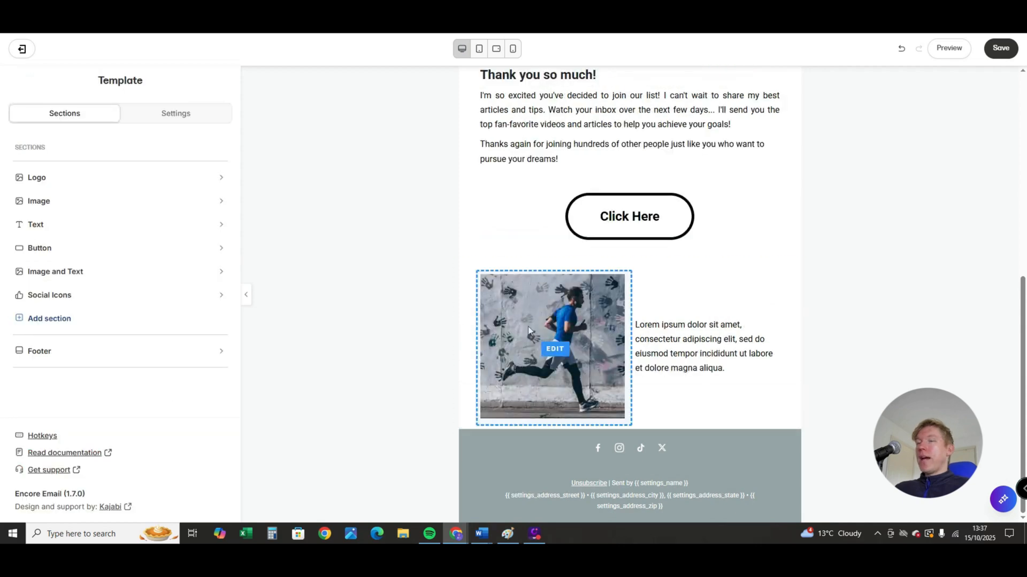
- Examine the Social Icons section's settings, including the Facebook, Instagram, TikTok and X links and the other available networks
left_click(575, 454)
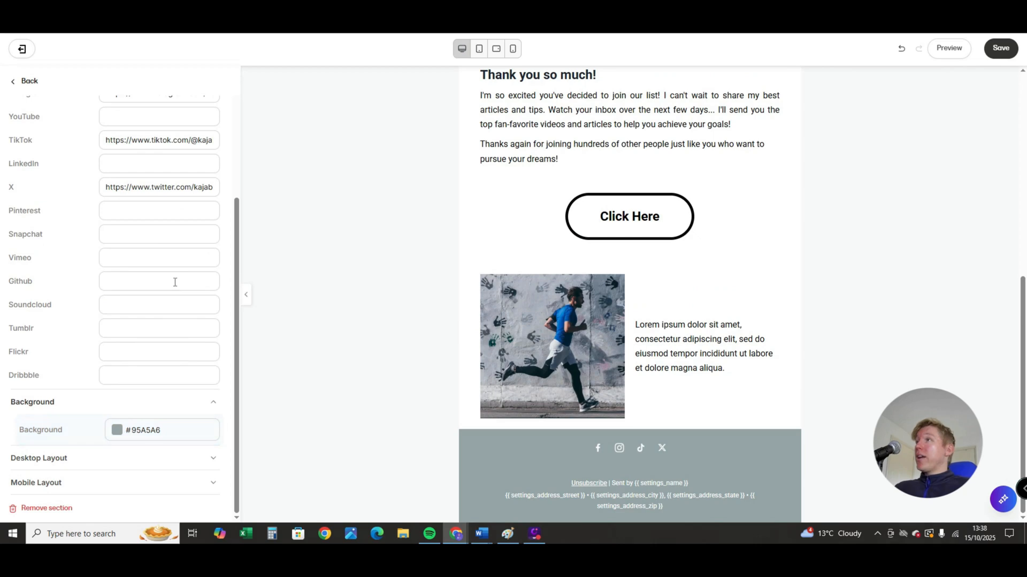
scroll(175, 282, "up", 3)
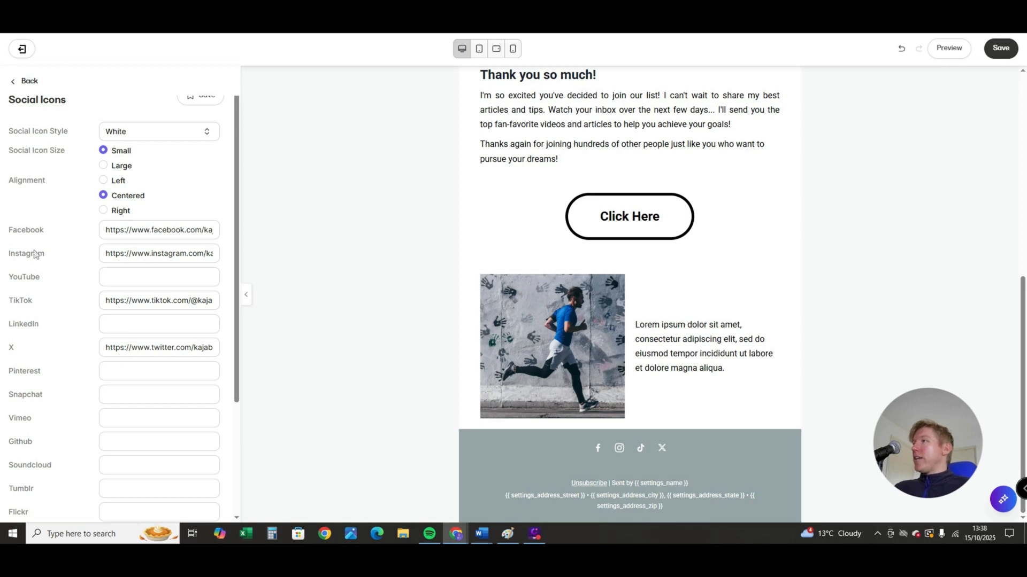
double_click(141, 298)
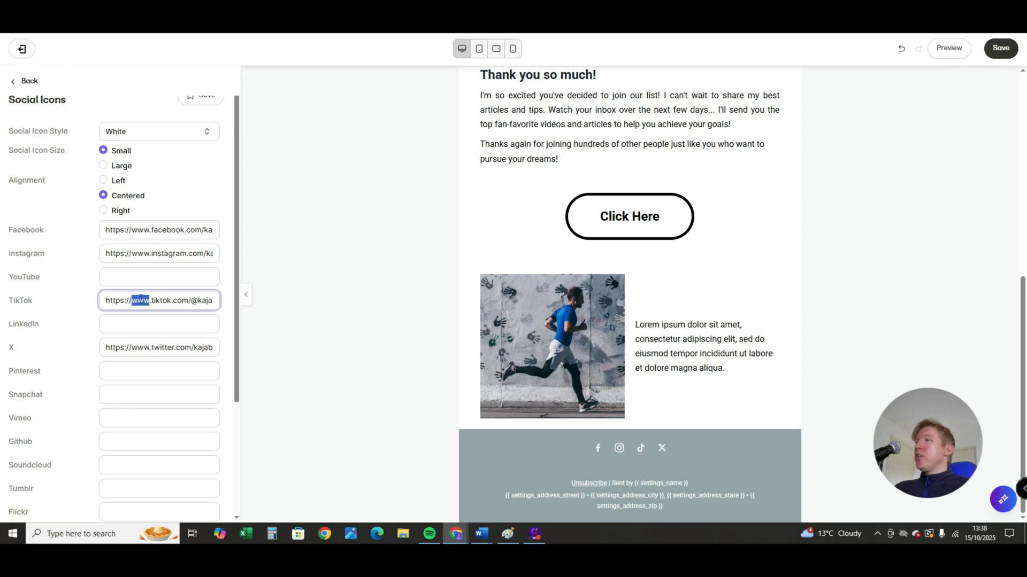
key("ctrl+a")
left_click_drag(112, 230, 204, 228)
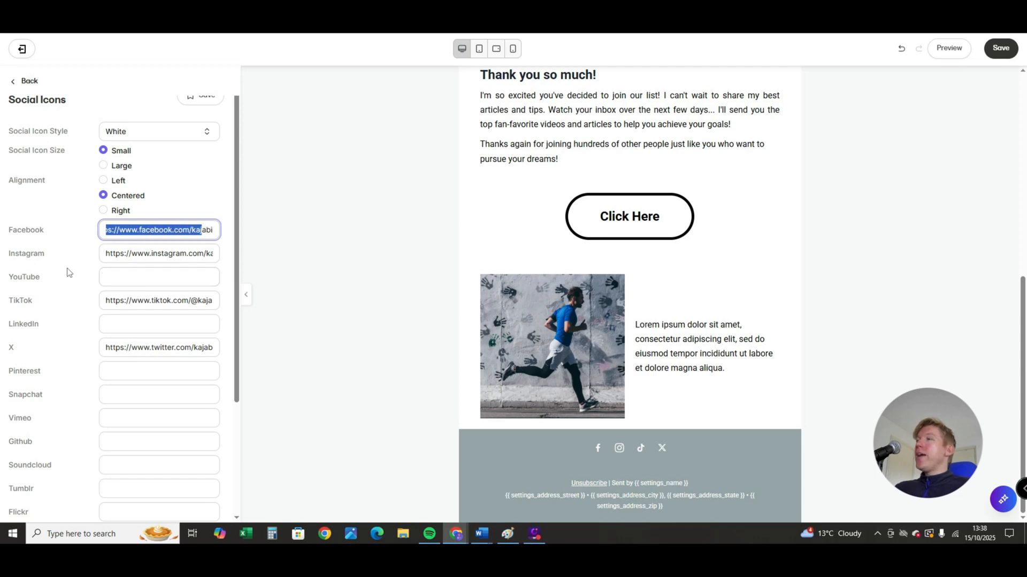
scroll(123, 362, "down", 3)
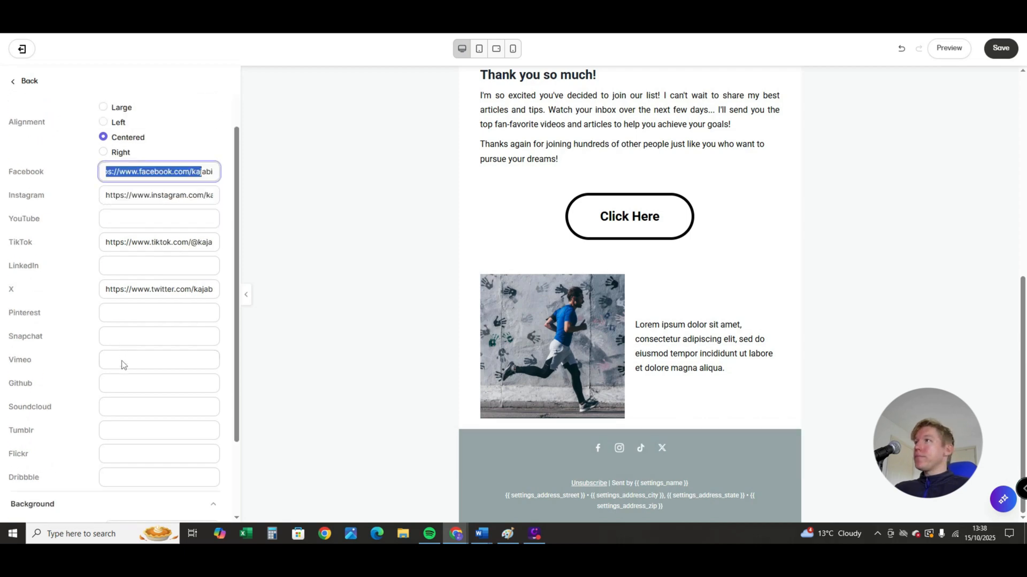
scroll(126, 380, "up", 3)
scroll(149, 386, "down", 1)
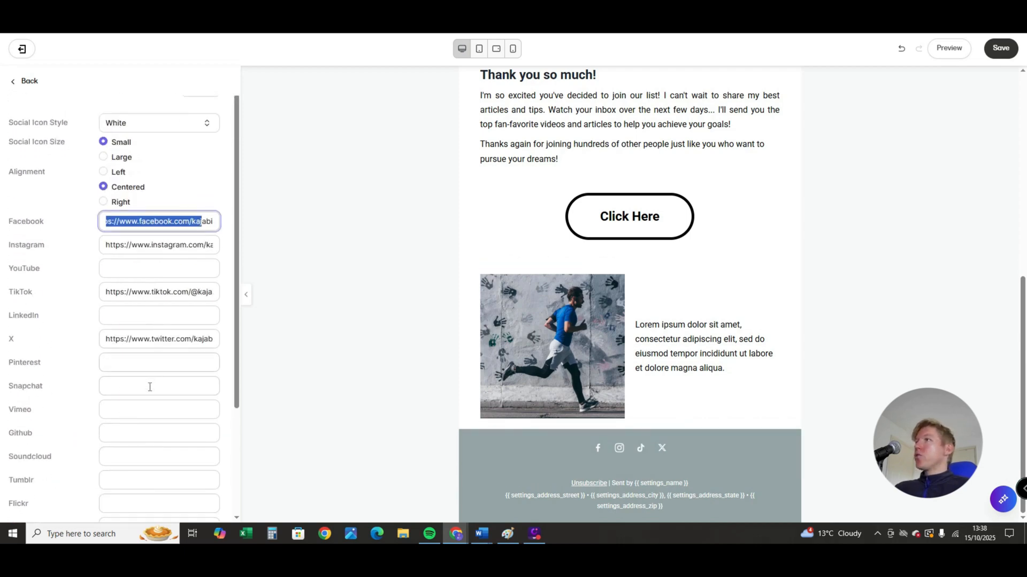
scroll(148, 385, "up", 1)
- Try the Black on White and Black styles for the social icons, and settle on White on Black
left_click(160, 152)
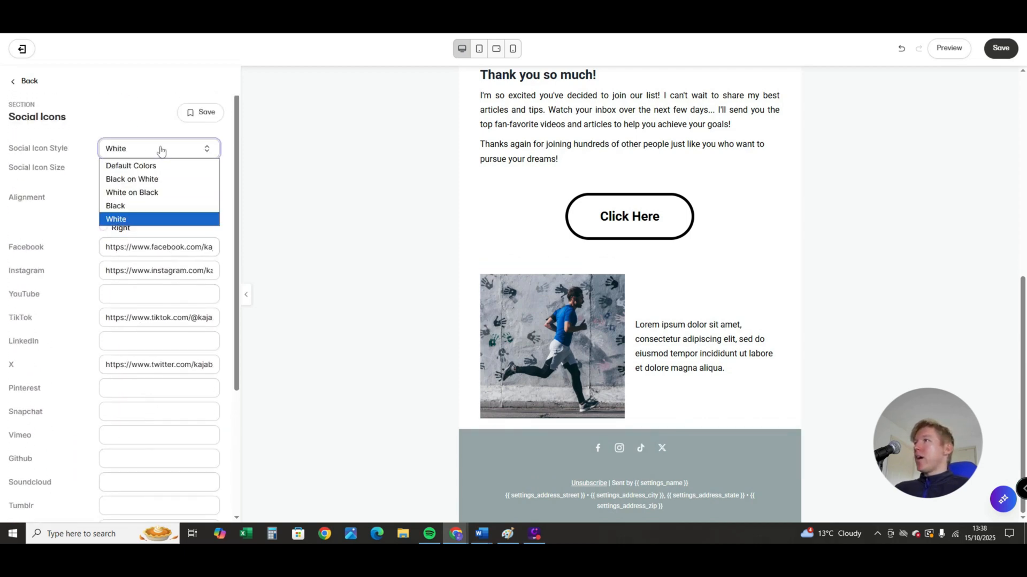
left_click(152, 180)
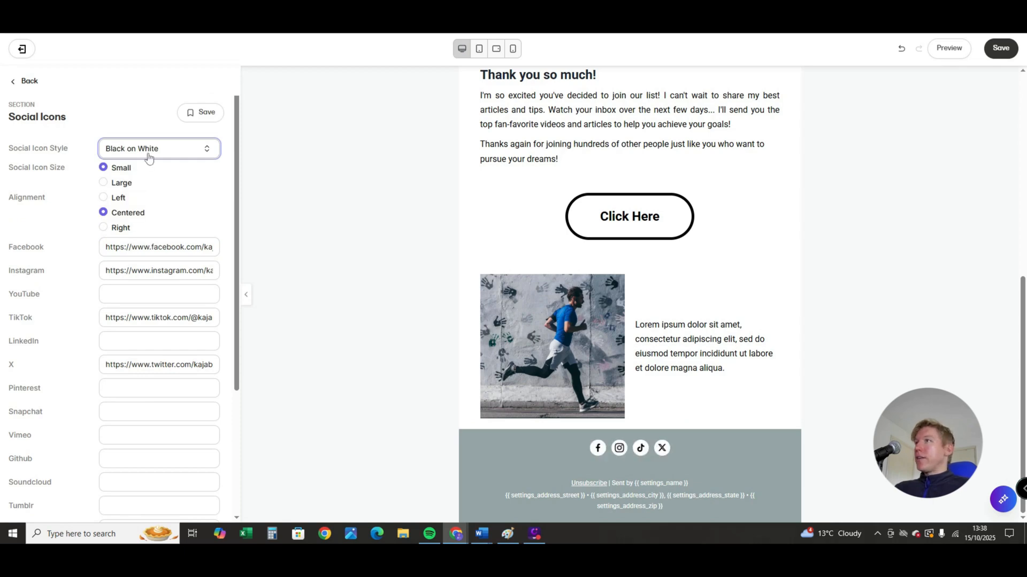
left_click(148, 154)
left_click(134, 207)
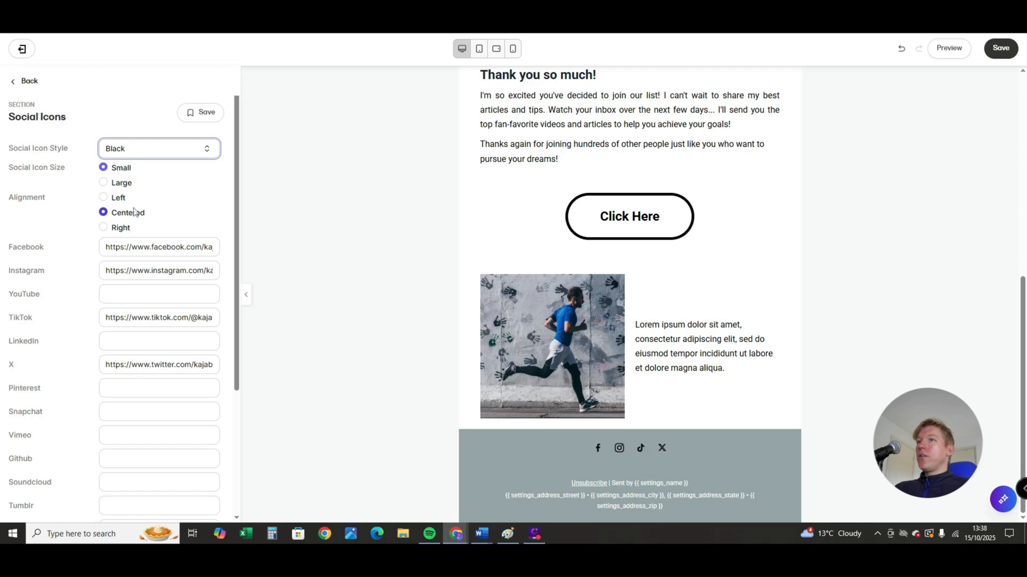
left_click(139, 155)
left_click(152, 193)
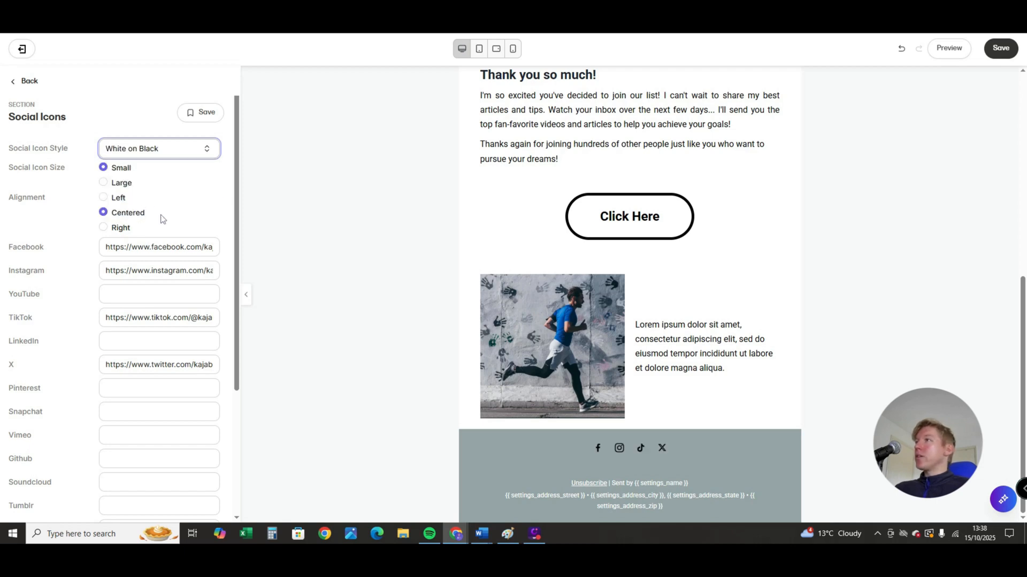
- Set the Social Icons section's background color to the red swatch, #E74C3C
scroll(162, 219, "down", 1)
scroll(162, 219, "down", 2)
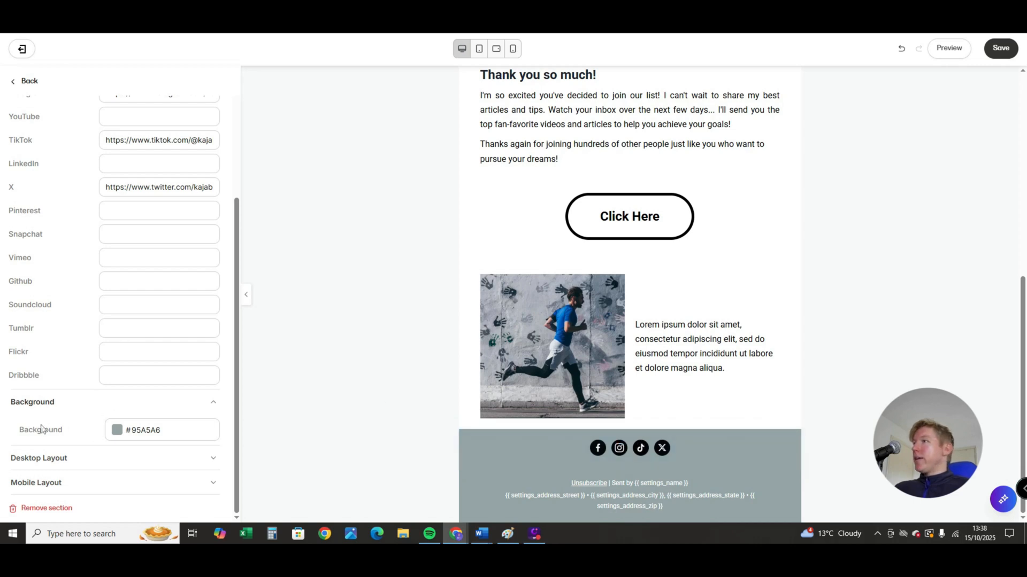
left_click(117, 431)
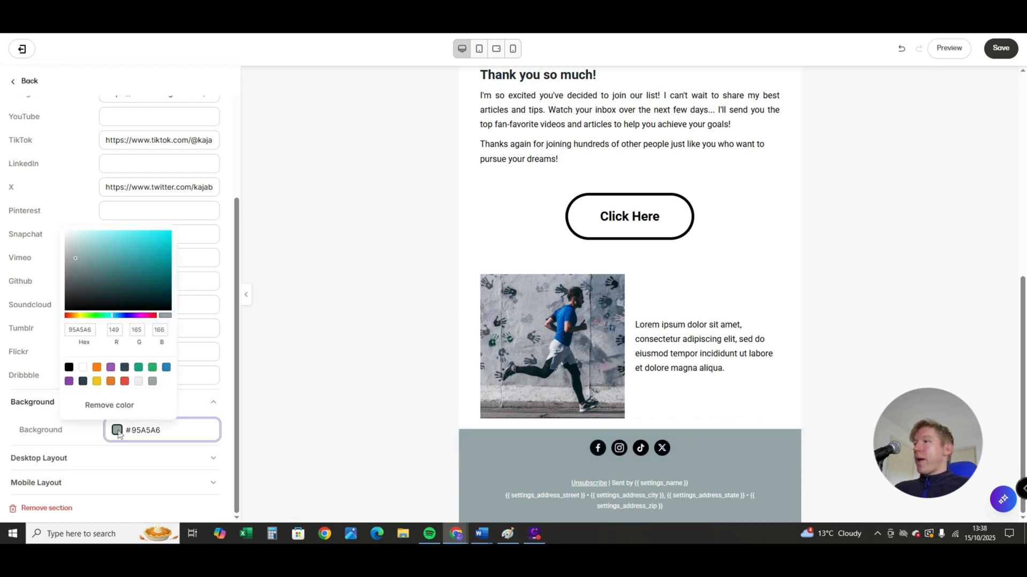
left_click(124, 382)
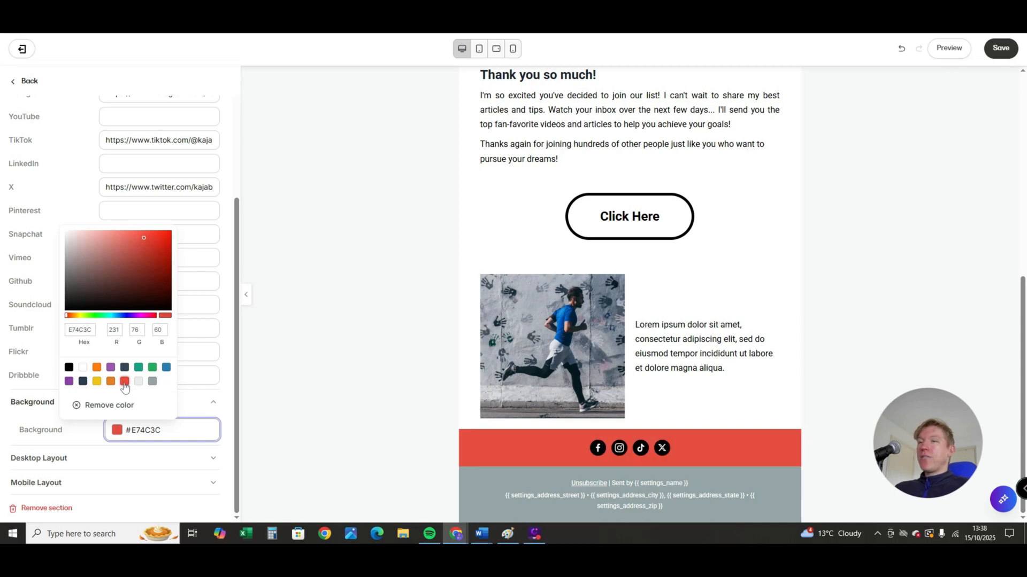
left_click(264, 441)
- Set the background of the "Thank you so much!" Text section to dark red, #4E2525
scroll(544, 432, "up", 4)
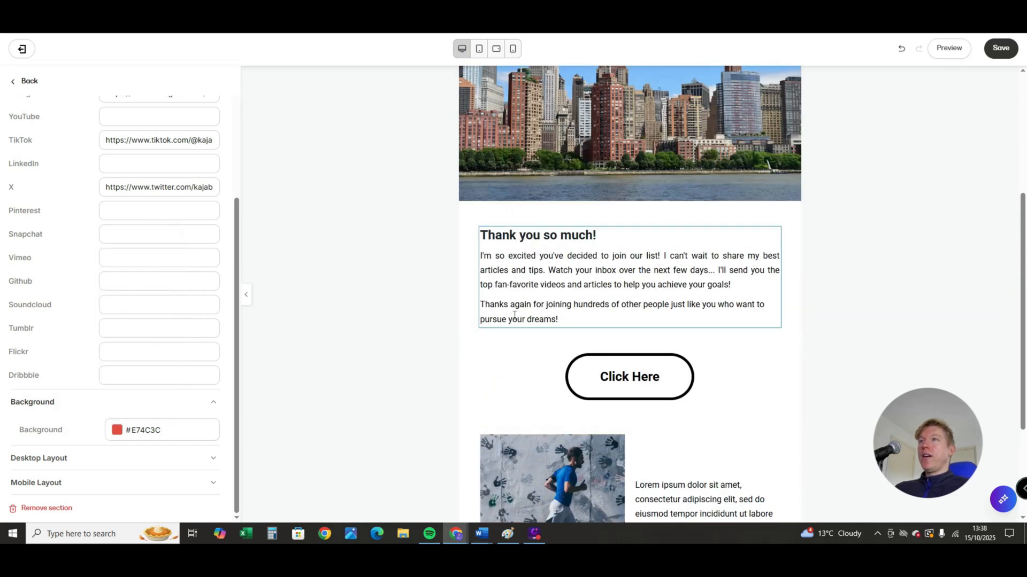
left_click(470, 332)
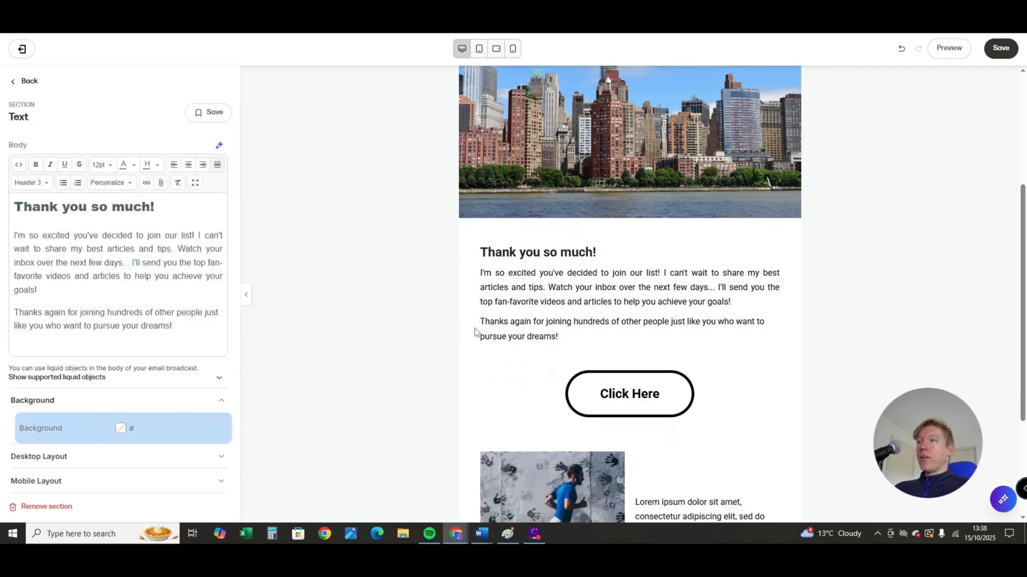
left_click(113, 429)
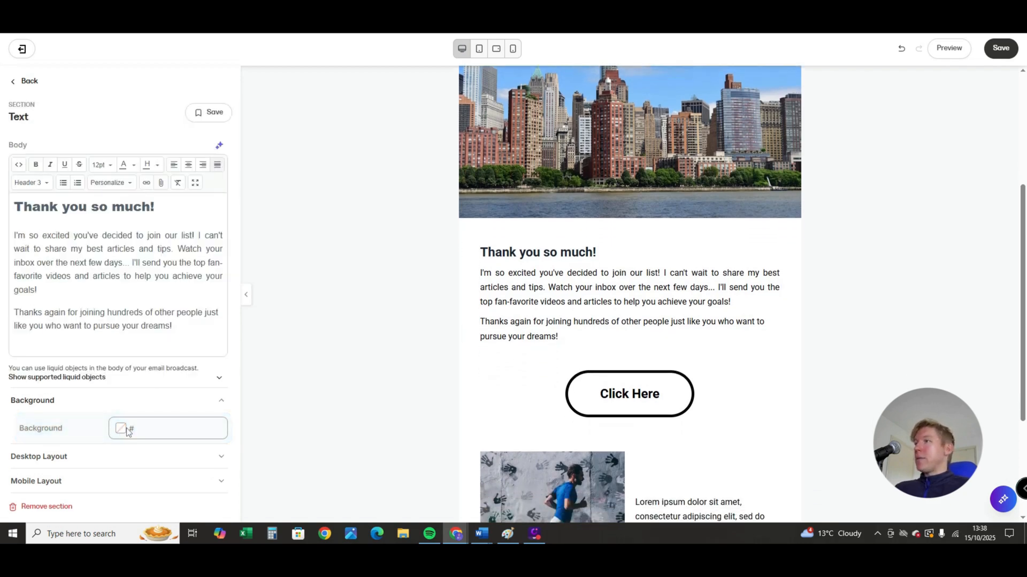
left_click(121, 429)
left_click(124, 301)
left_click(283, 365)
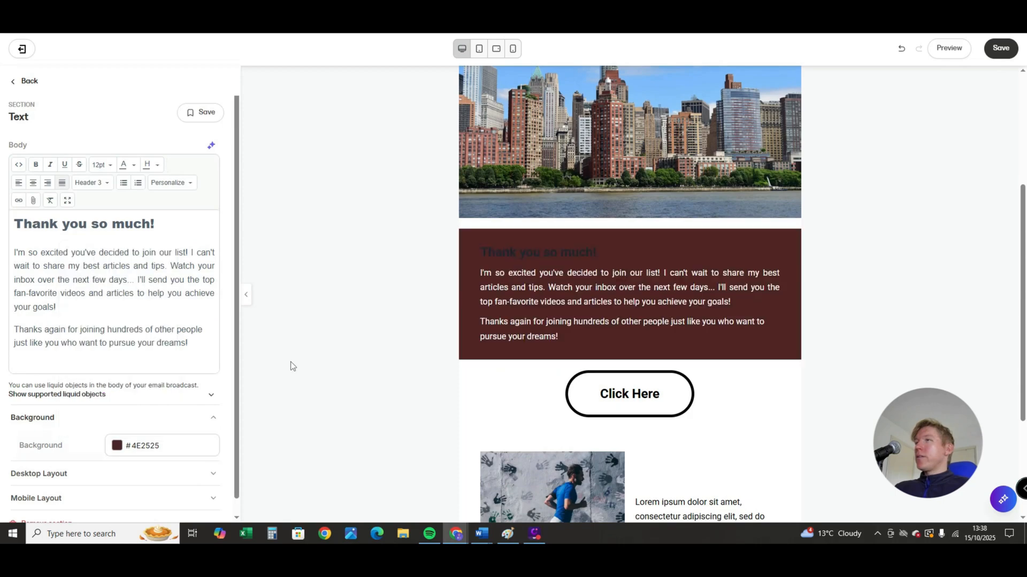
- Set the Footer section's background color to black, #000000, and open its desktop padding settings
scroll(594, 370, "down", 3)
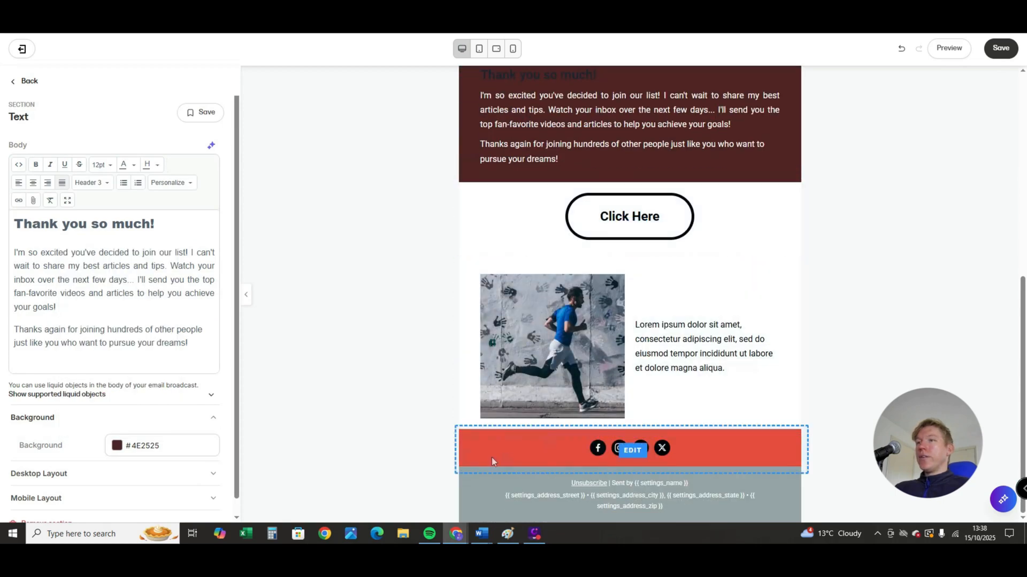
left_click(12, 86)
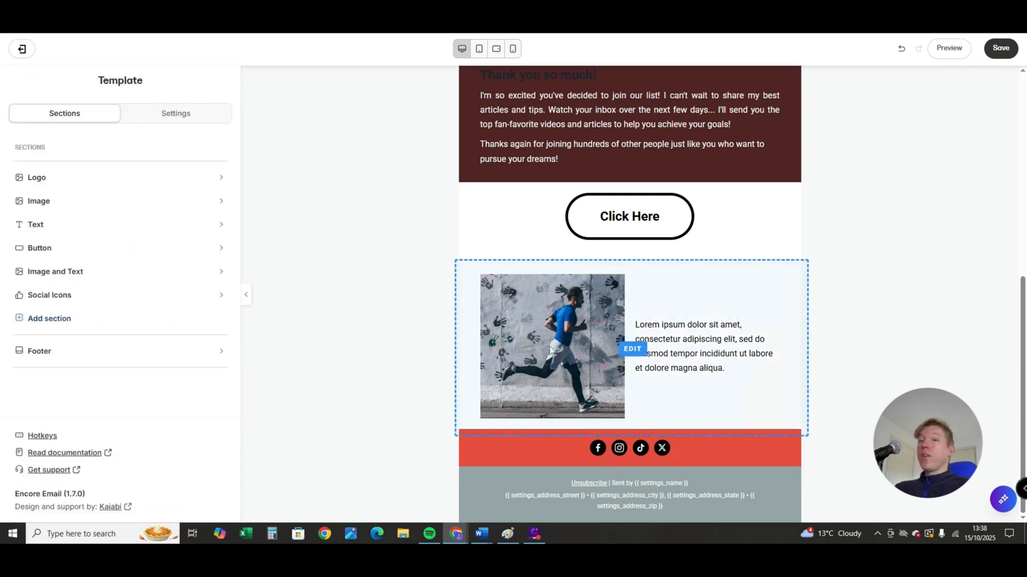
left_click(34, 353)
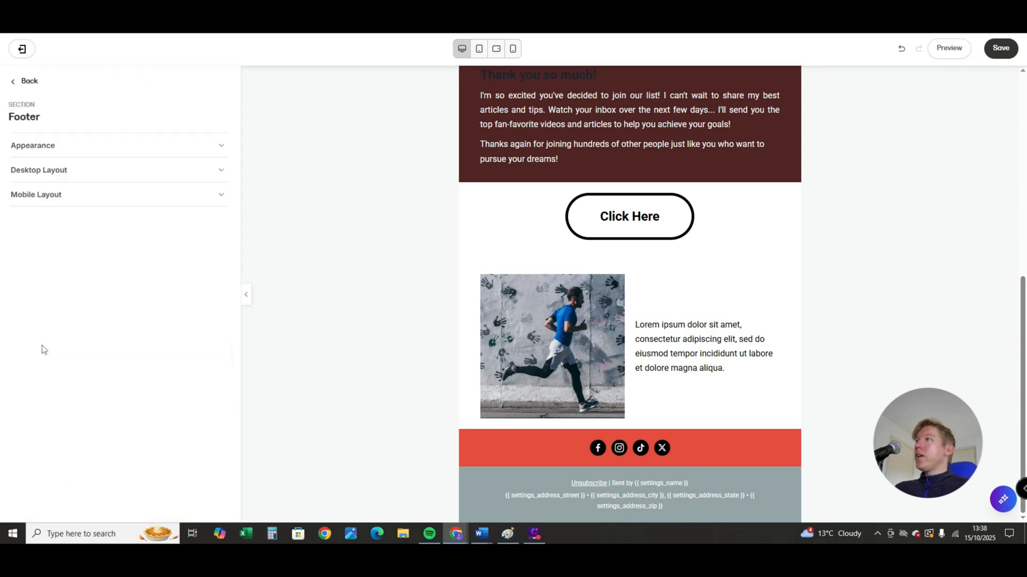
left_click(58, 145)
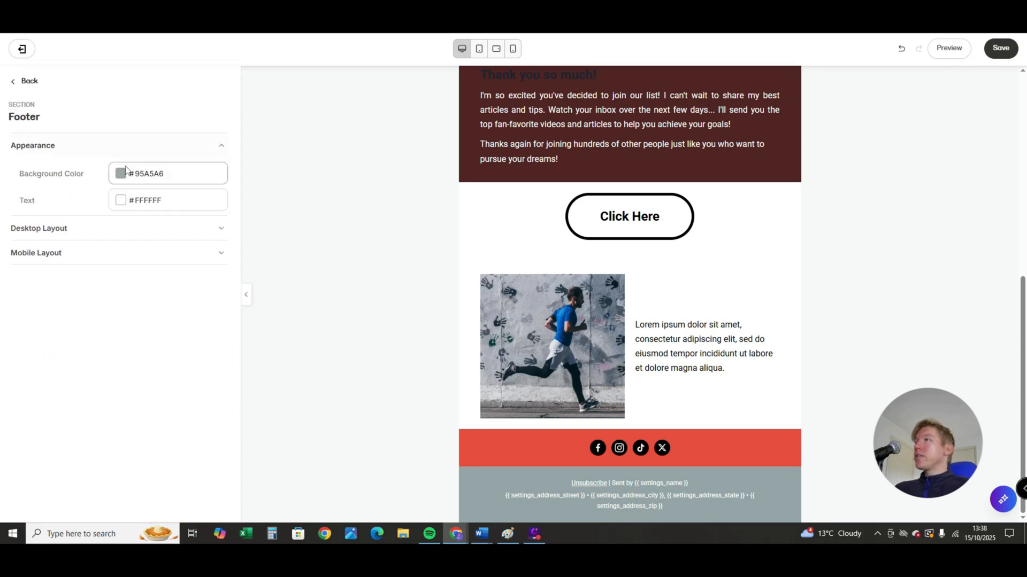
left_click(121, 173)
left_click(73, 326)
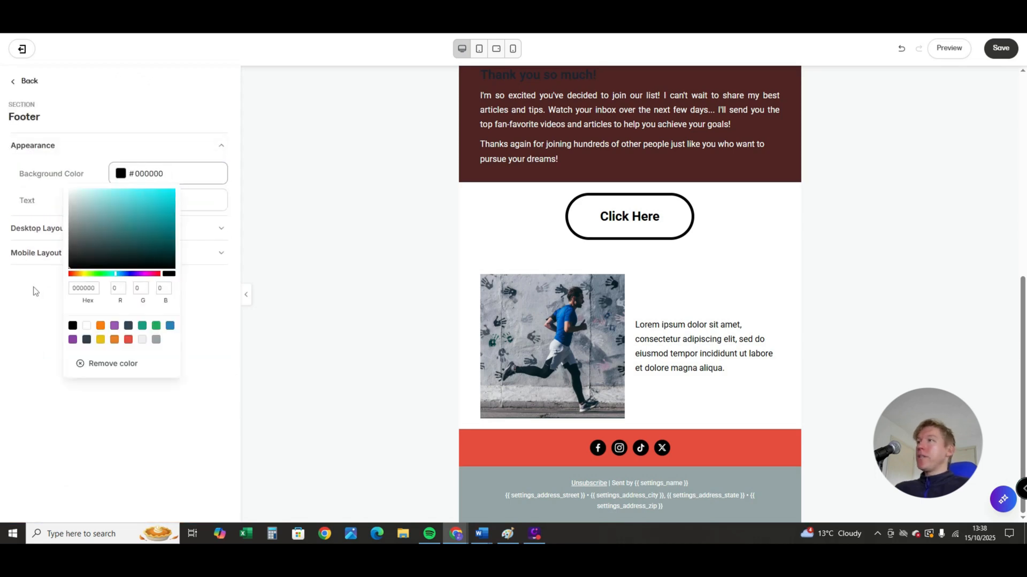
left_click(205, 306)
left_click(81, 229)
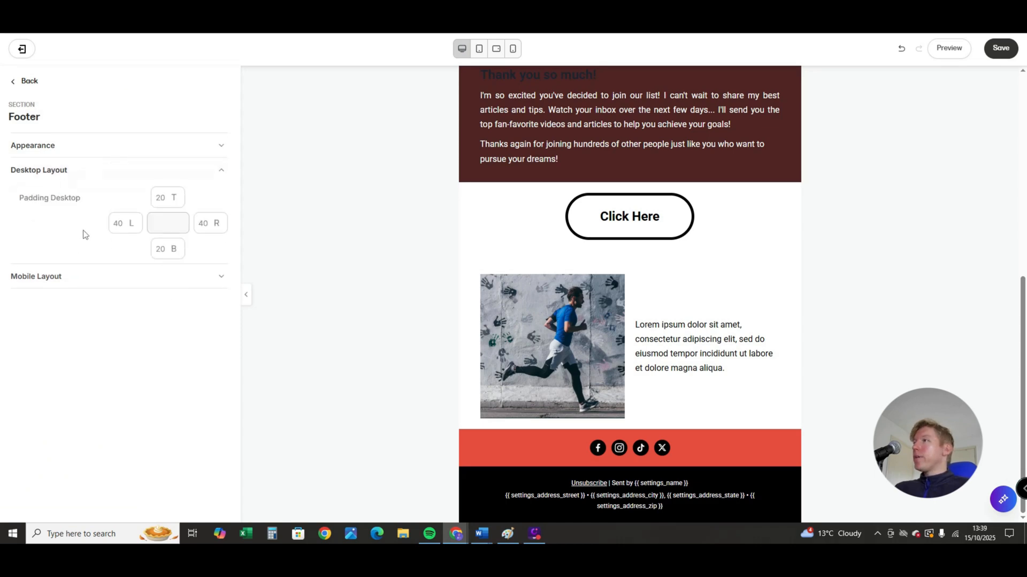
- Set the Social Icons section's top padding for desktop to 50
left_click(13, 84)
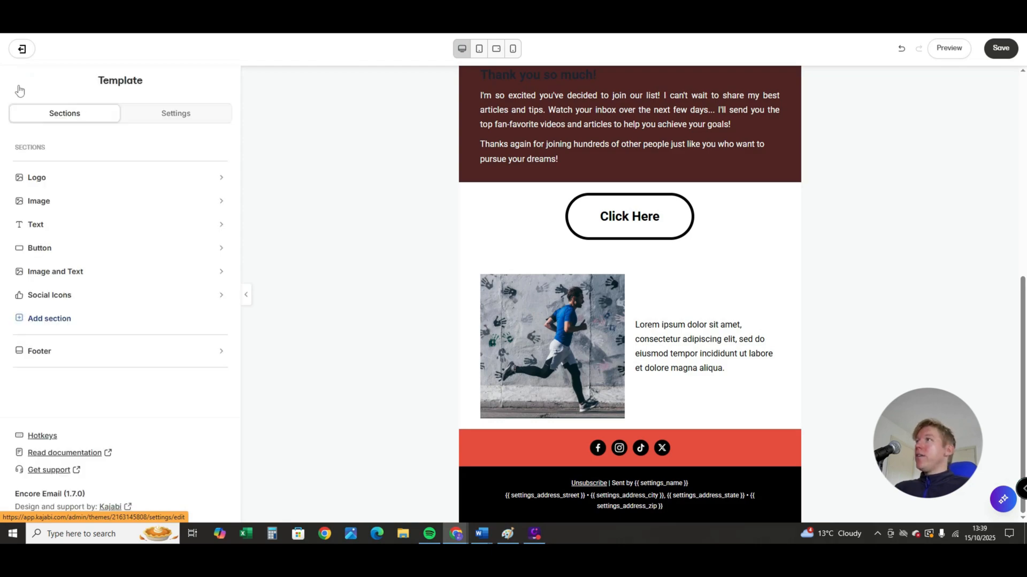
left_click(59, 295)
scroll(80, 348, "down", 3)
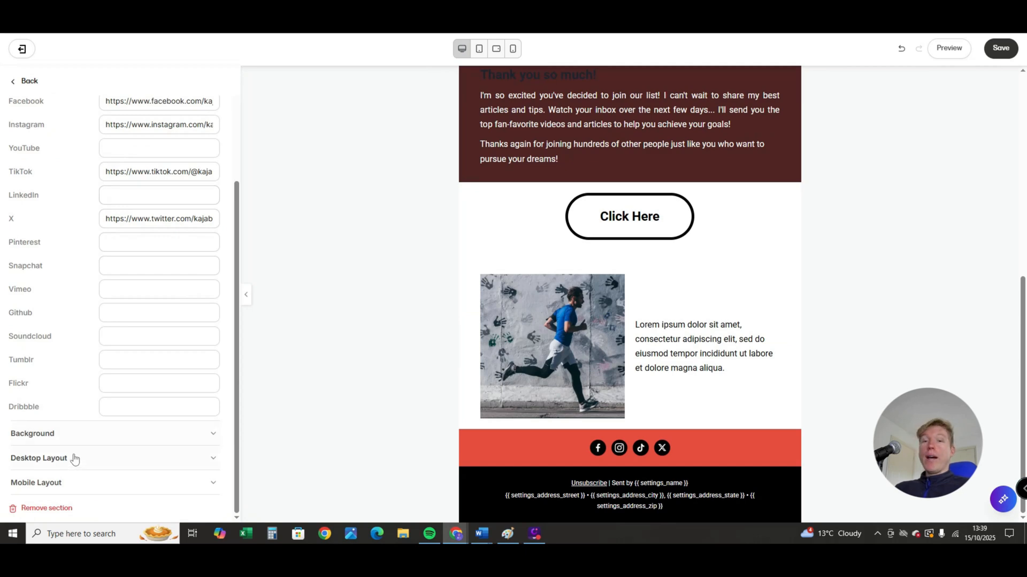
left_click(75, 459)
scroll(86, 438, "down", 2)
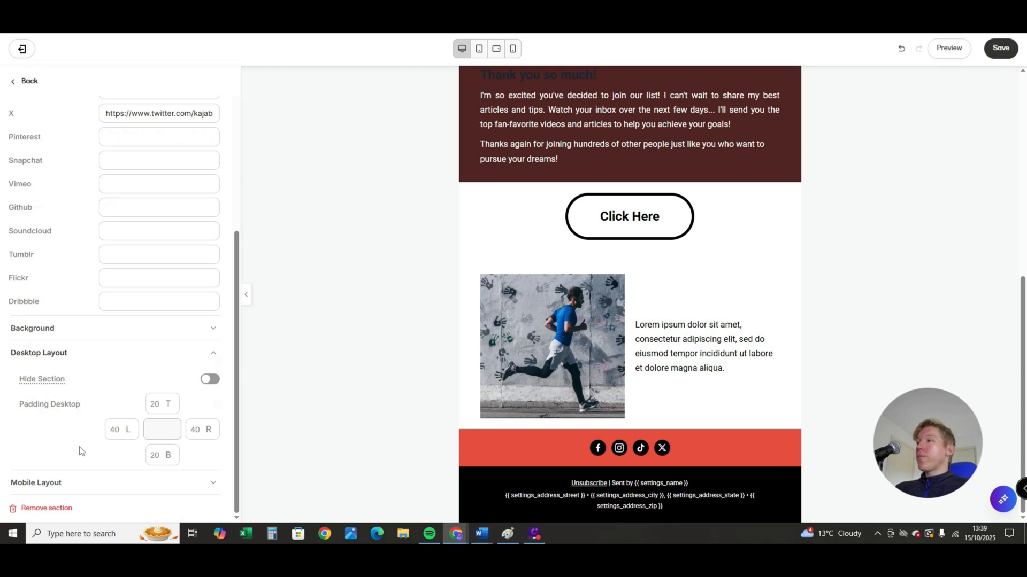
left_click(156, 402)
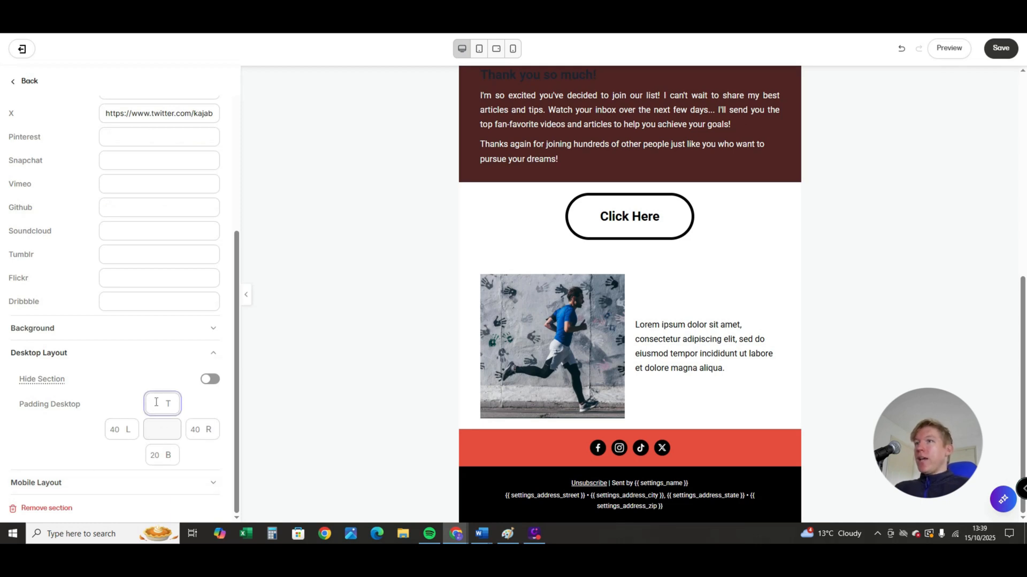
type("5")
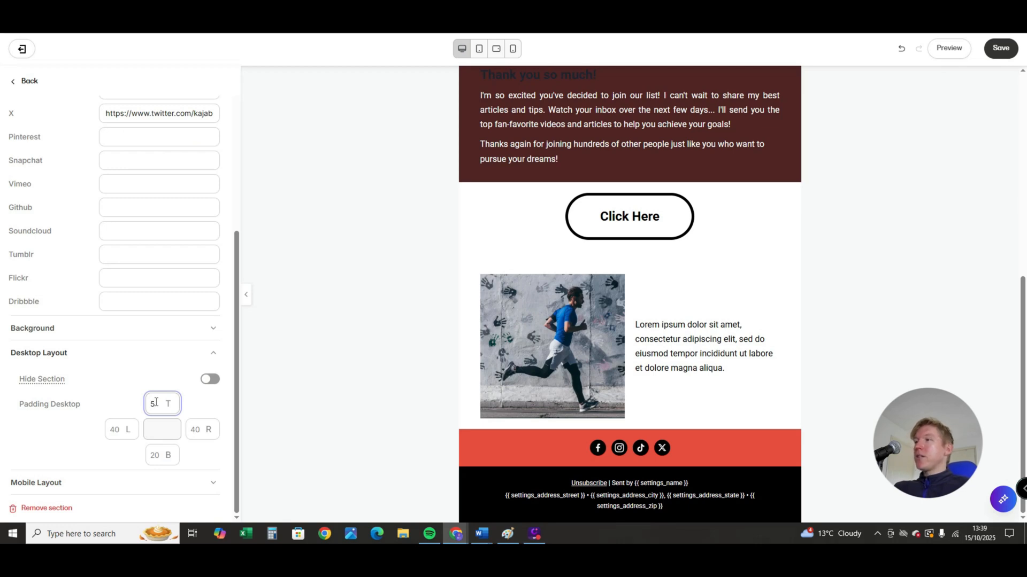
type("00")
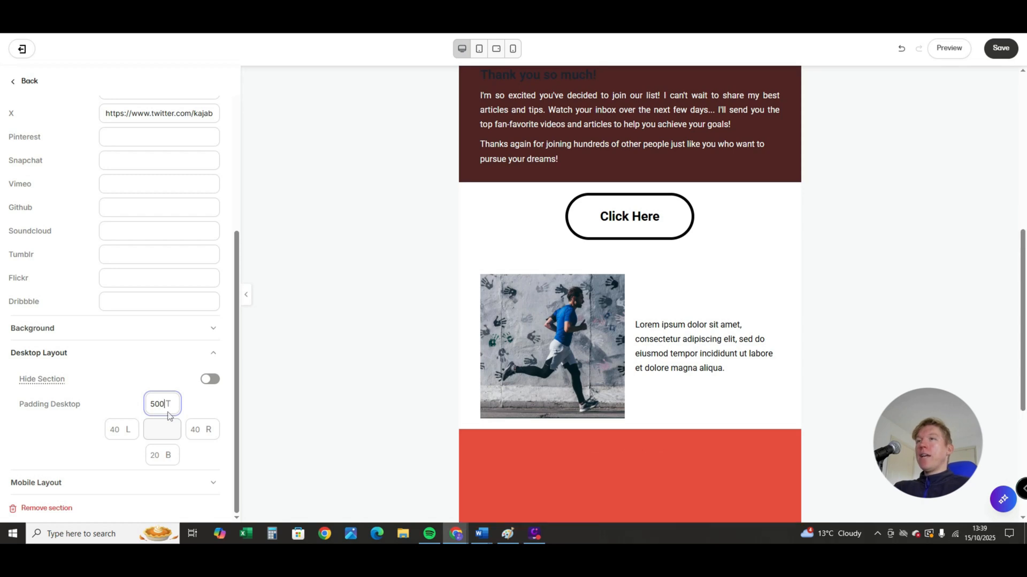
scroll(513, 399, "down", 5)
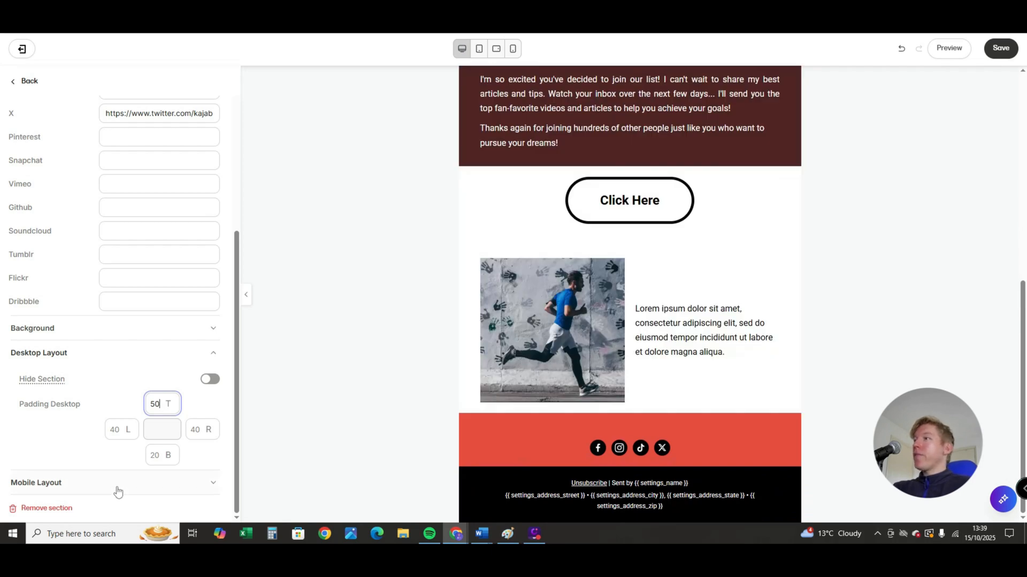
- Switch to the iPhone 14 preview, open the Social Icons section's mobile padding settings and review the email's mobile layout
left_click(513, 49)
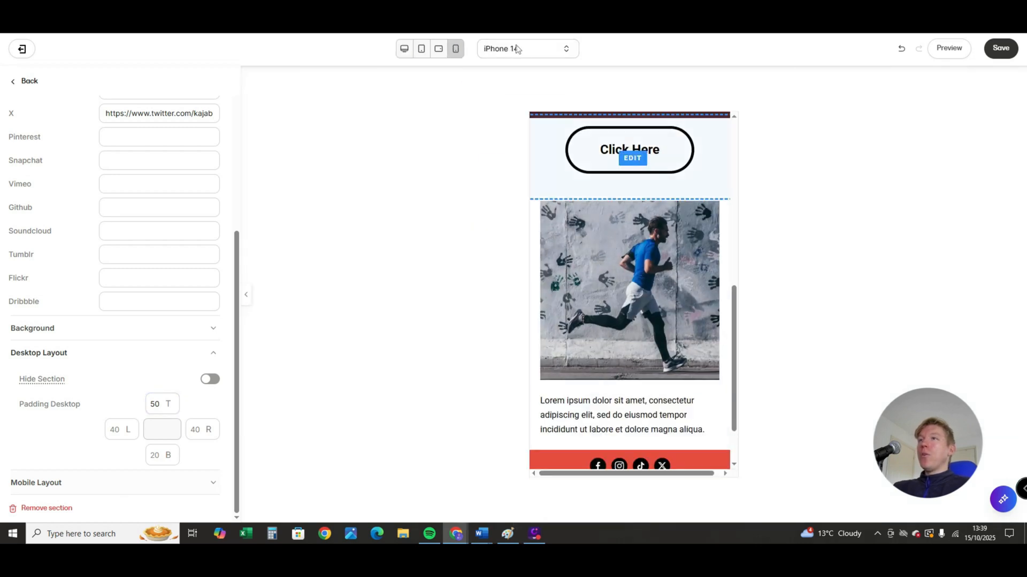
left_click(110, 483)
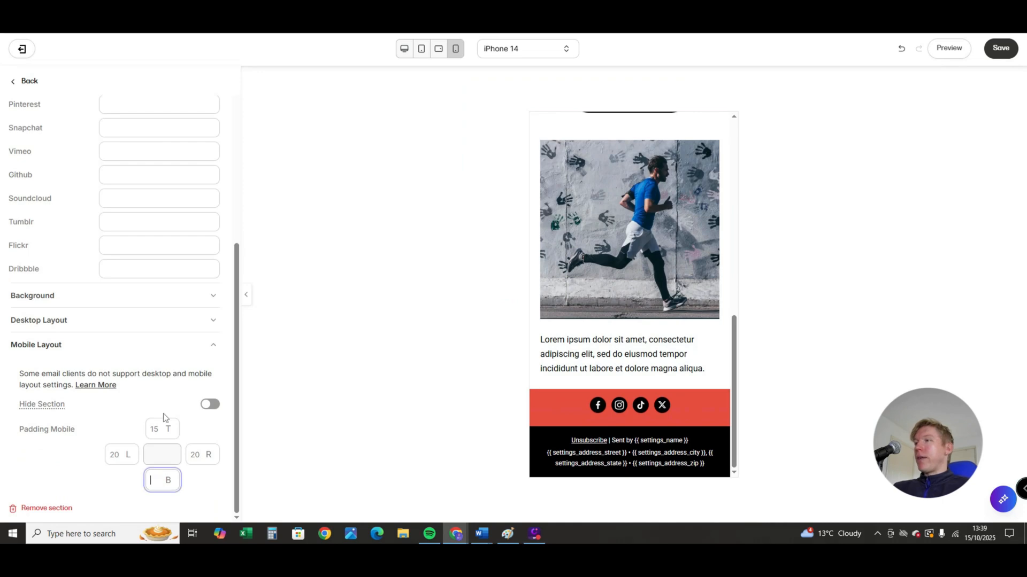
left_click(158, 425)
left_click(158, 482)
left_click(155, 427)
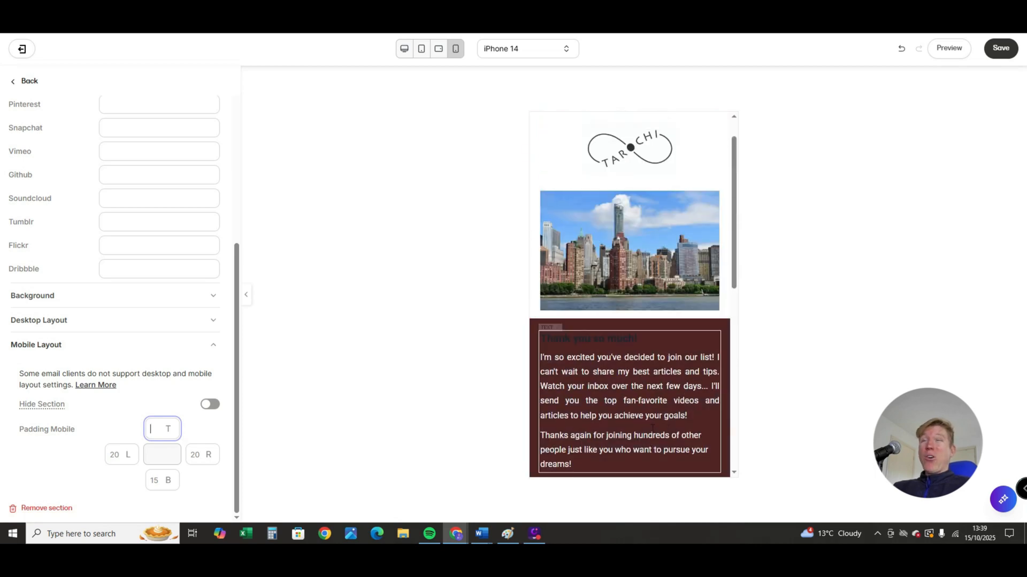
scroll(671, 418, "down", 10)
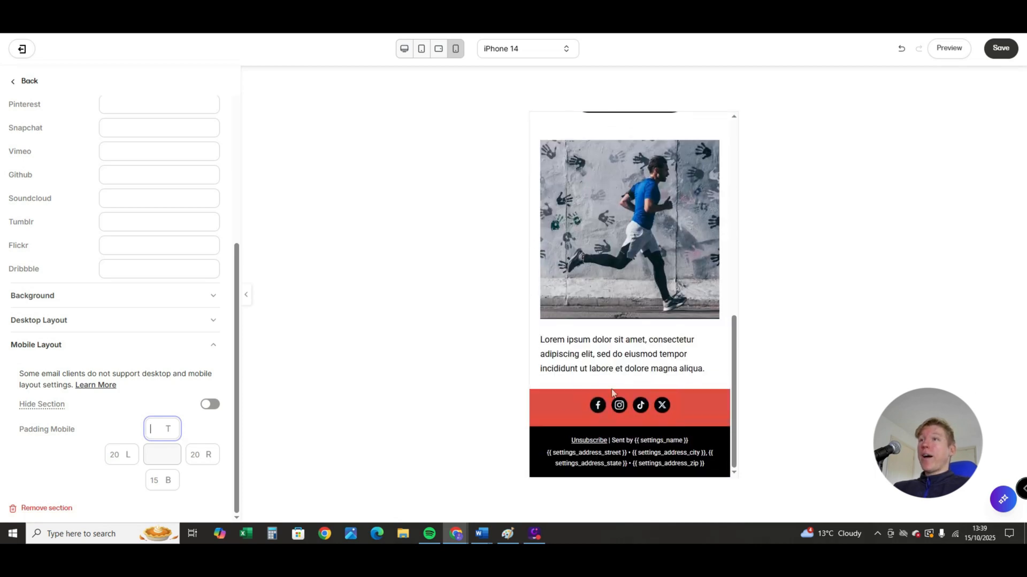
scroll(588, 353, "up", 1)
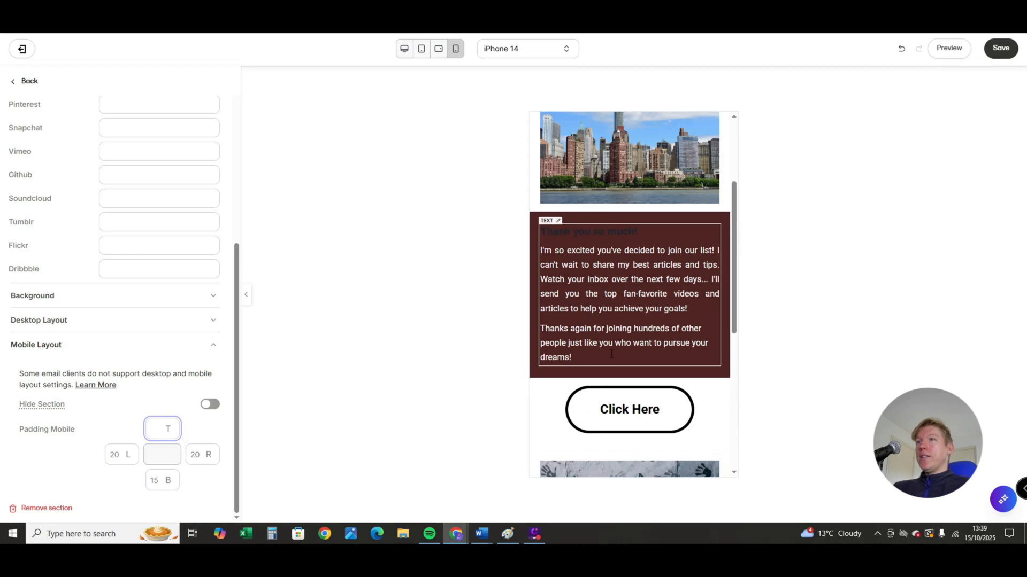
scroll(622, 378, "down", 10)
- Hide the section with the running man image and lorem ipsum text in the mobile layout, and check the mobile preview
left_click(596, 346)
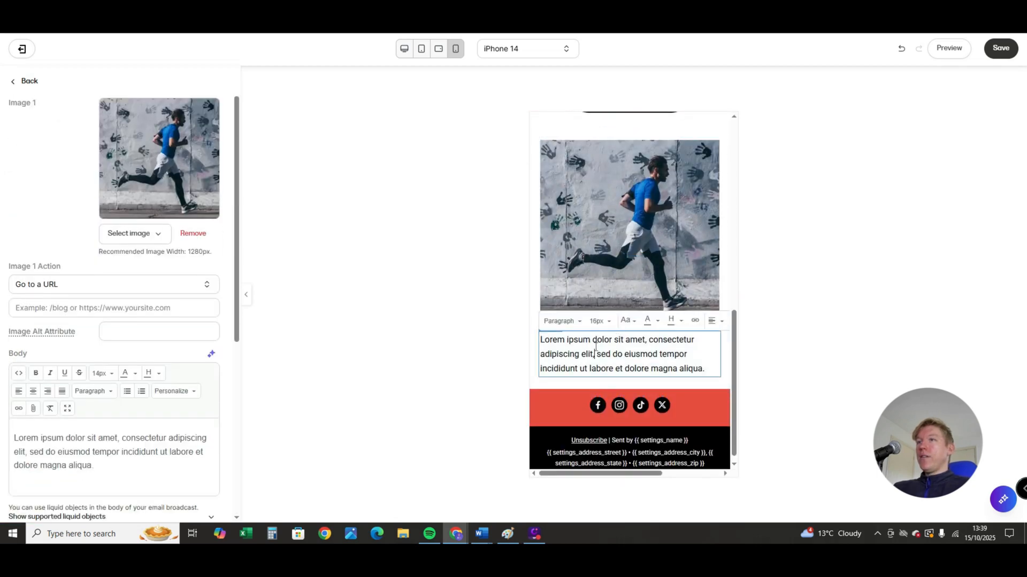
scroll(165, 390, "down", 6)
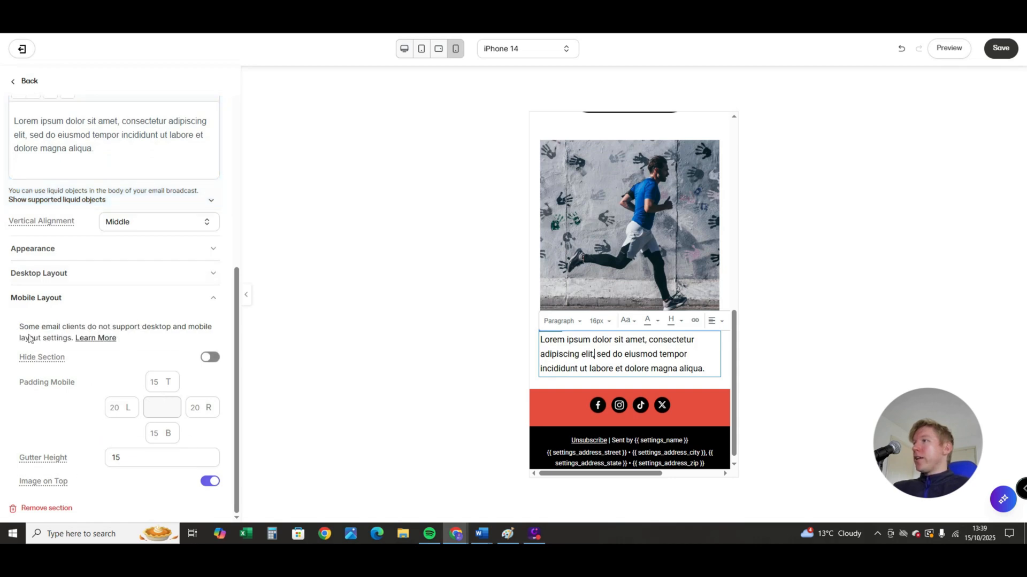
left_click(211, 359)
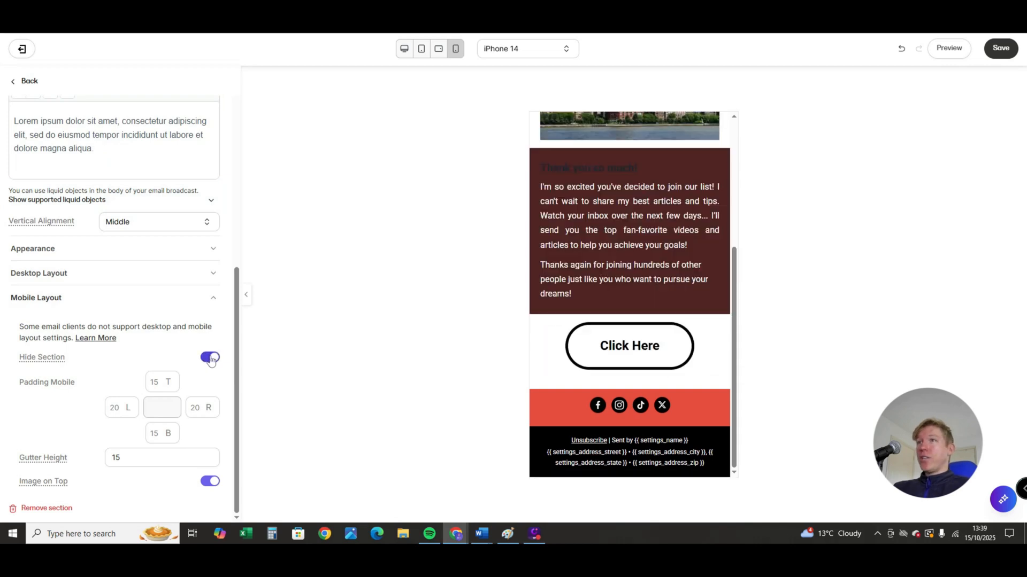
scroll(695, 445, "up", 2)
scroll(668, 437, "down", 2)
scroll(663, 432, "up", 4)
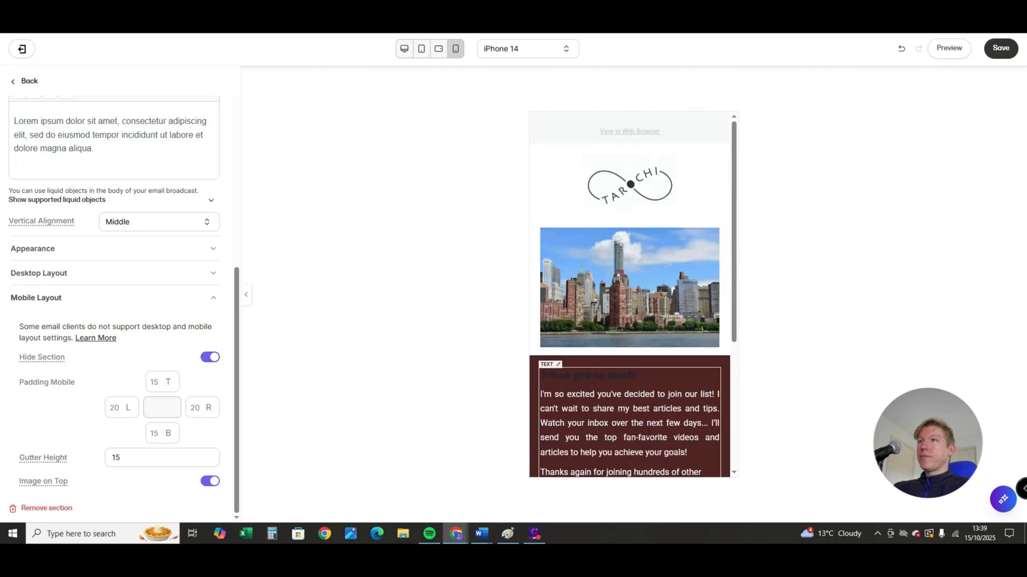
scroll(658, 423, "down", 2)
scroll(657, 423, "down", 2)
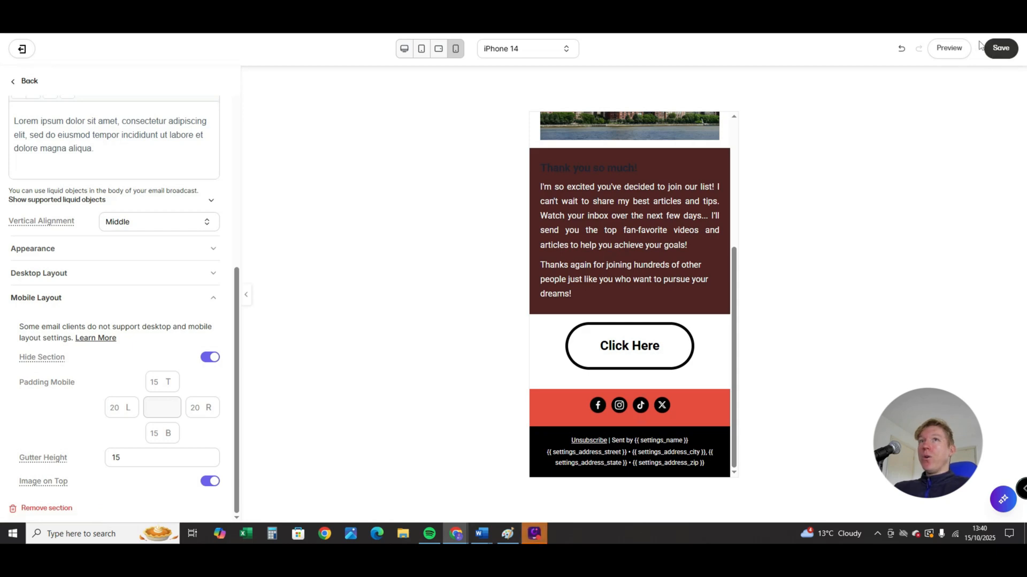
- Save the email design and look over its content once more in the mobile preview
left_click(1001, 49)
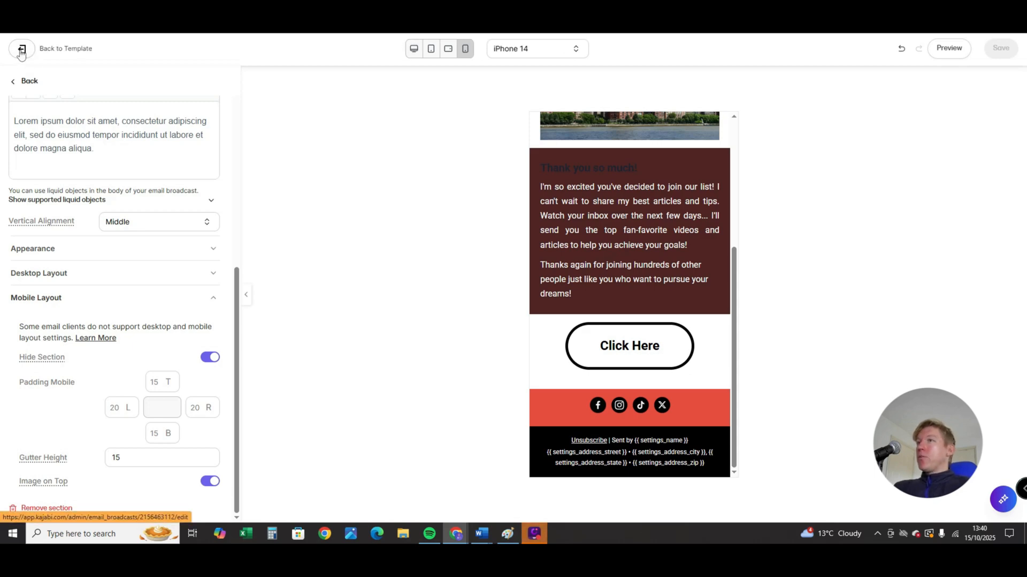
scroll(636, 359, "up", 4)
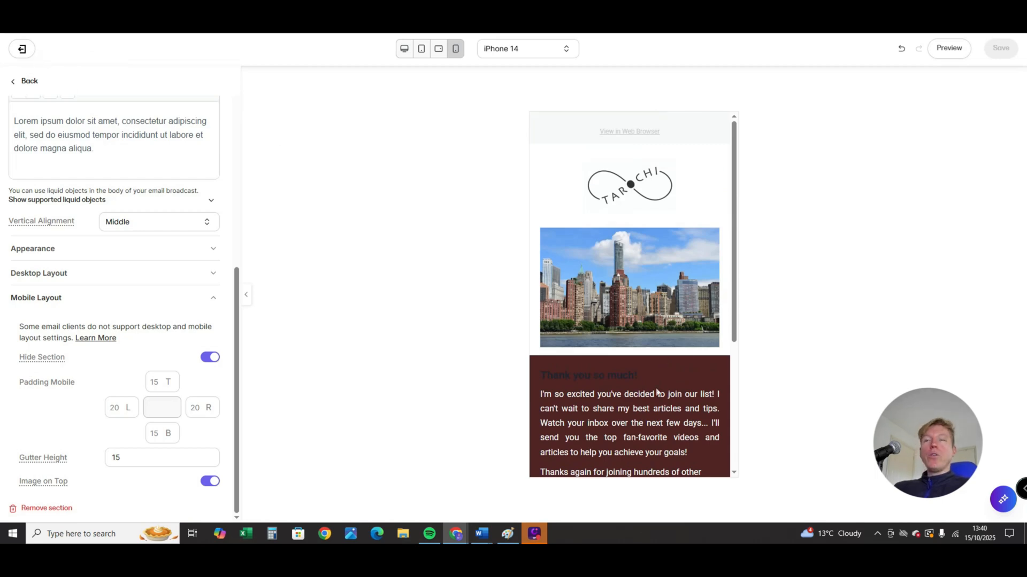
scroll(665, 391, "down", 4)
scroll(666, 391, "up", 4)
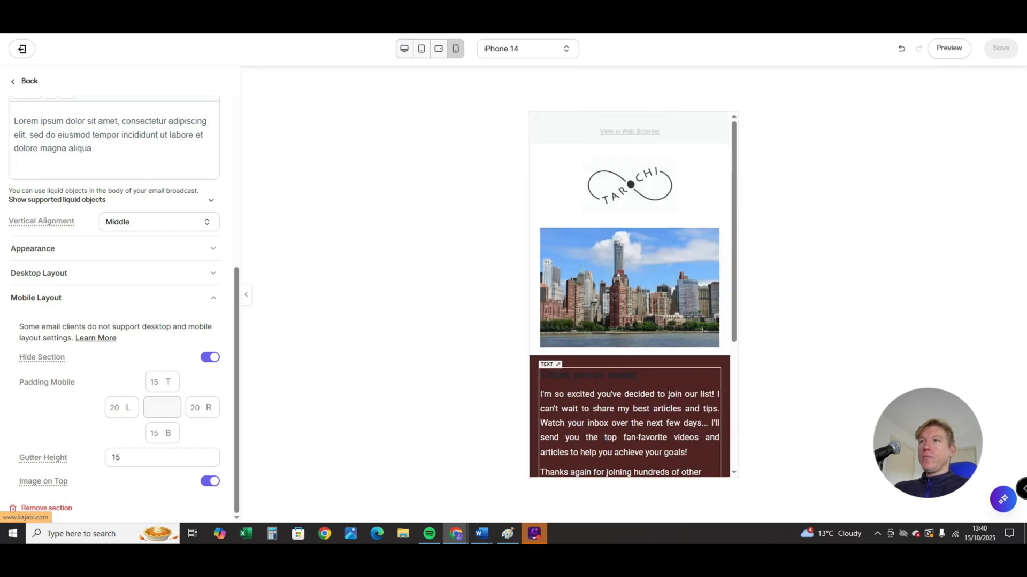
left_click(666, 381)
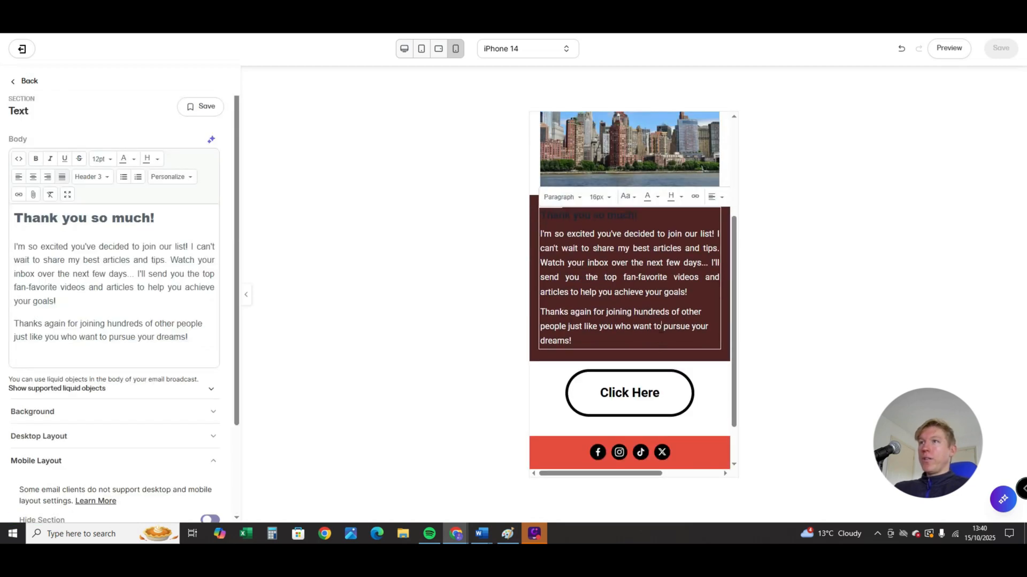
scroll(675, 349, "down", 2)
scroll(645, 417, "up", 4)
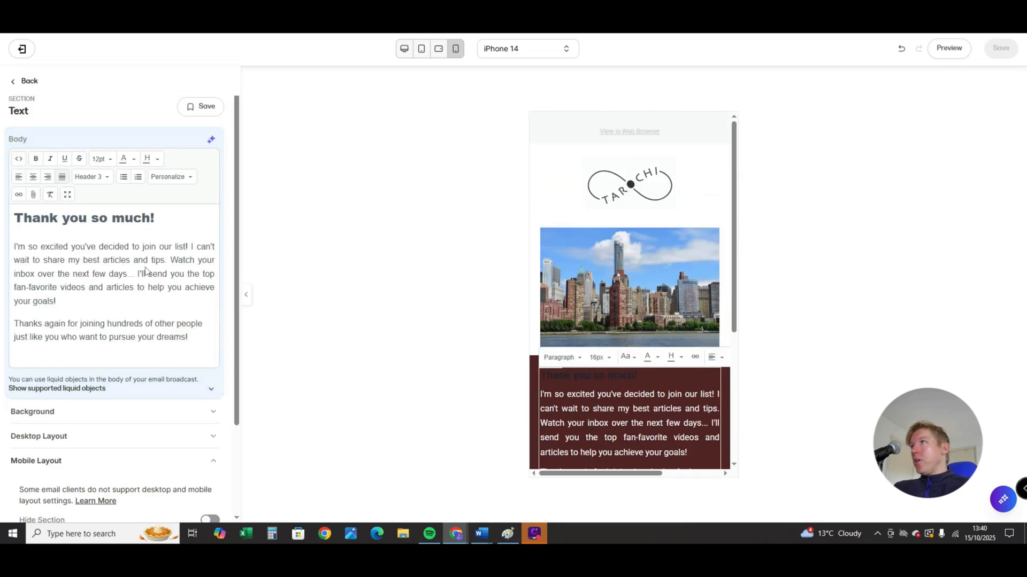
- Return to the broadcast's template page and save the email content as a new template named "Generic Template"
left_click(22, 50)
scroll(500, 245, "down", 3)
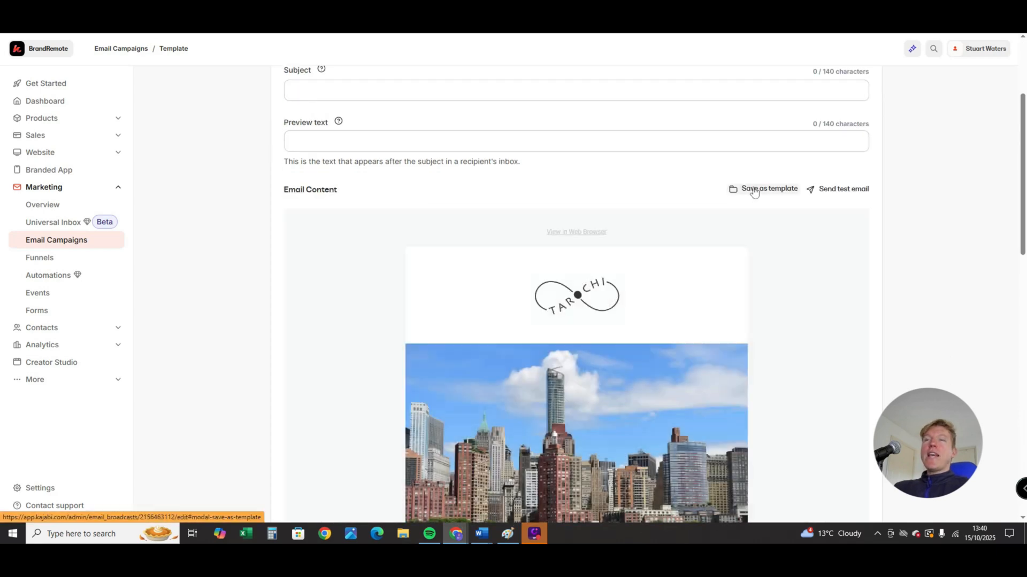
mouse_move(752, 190)
left_mouse_down()
mouse_move(694, 186)
mouse_move(766, 196)
left_mouse_up()
left_click(758, 189)
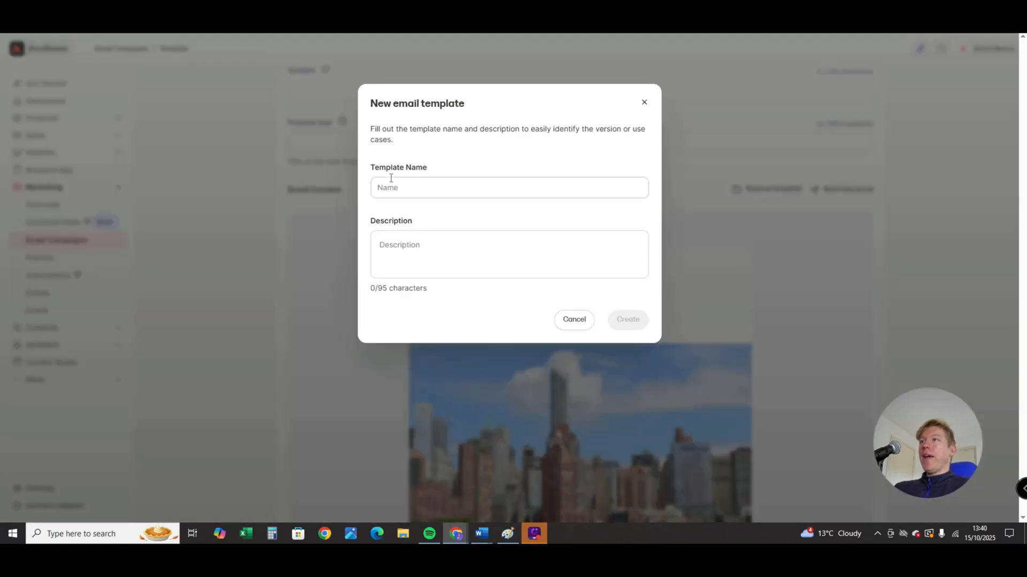
left_click(410, 187)
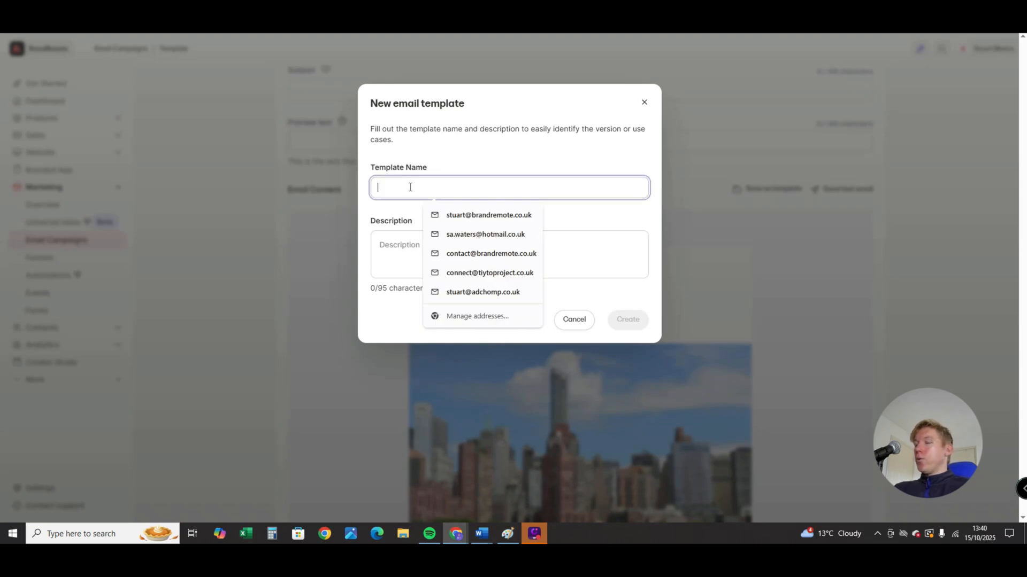
type("Gener")
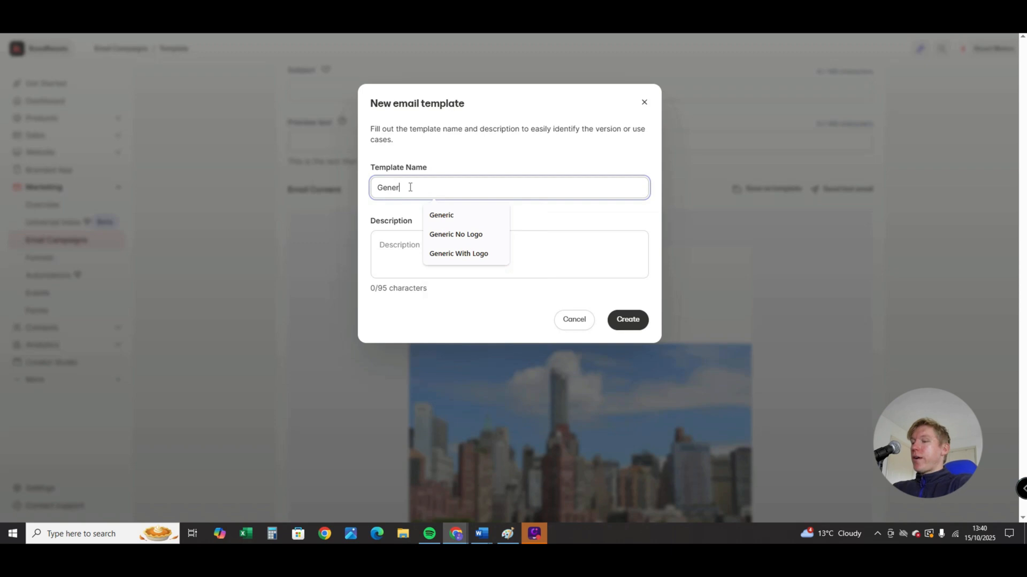
type("ic Temp")
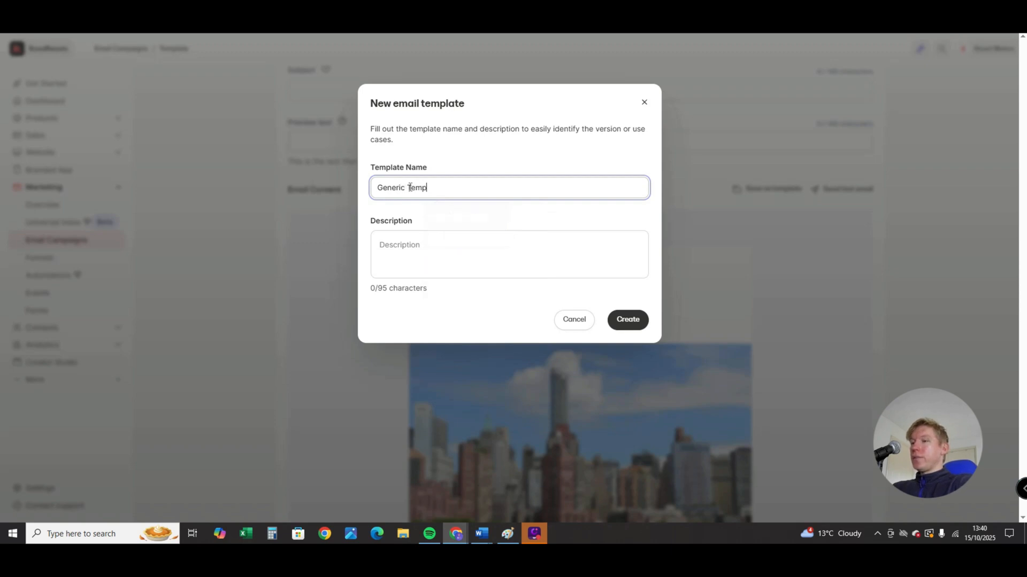
type("late")
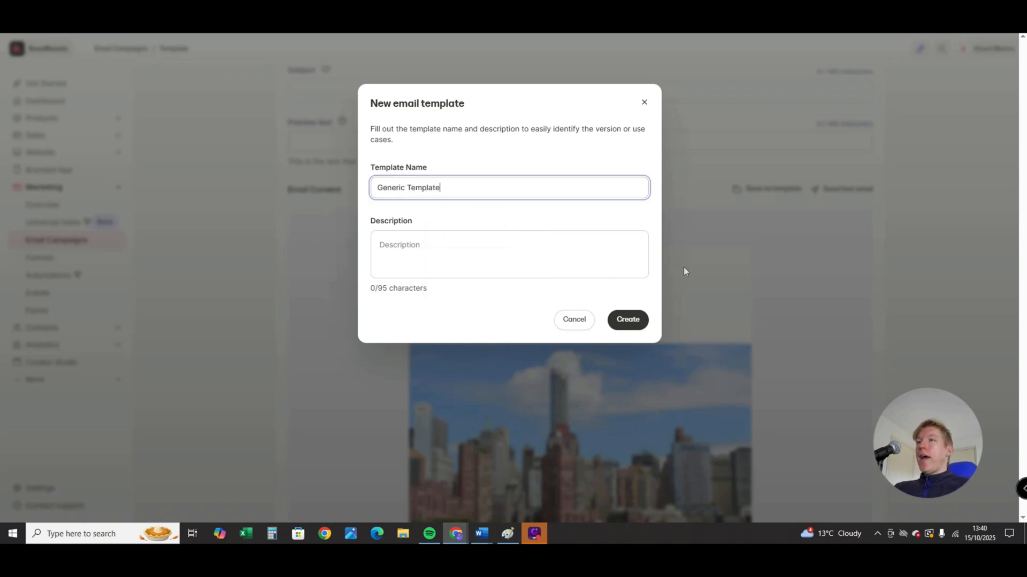
left_click(635, 326)
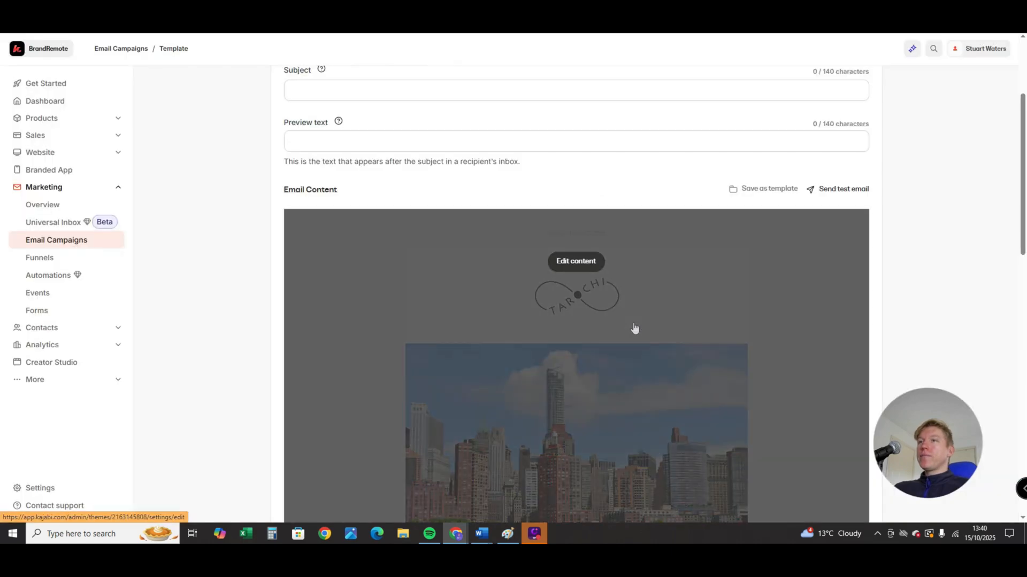